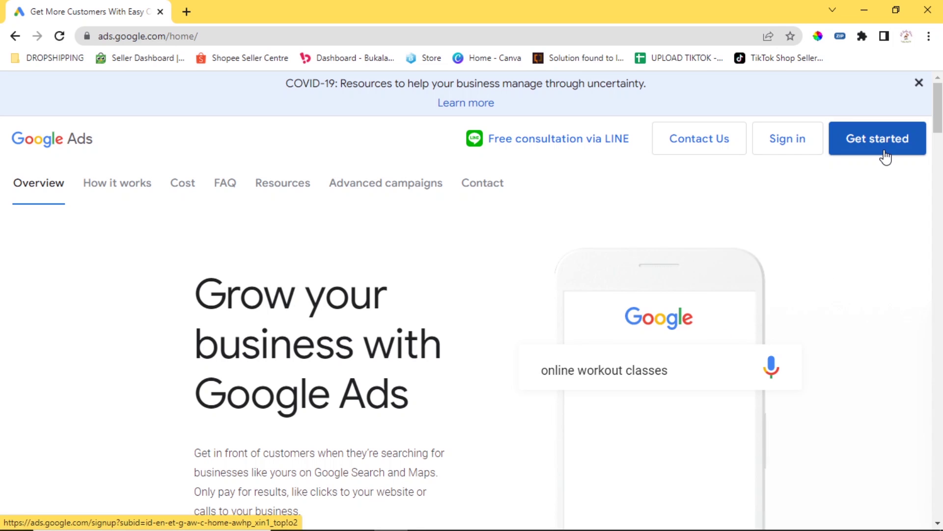
Start the Google Ads sign-up and look over the 'What's your main advertising goal?' options.
left_click(885, 157)
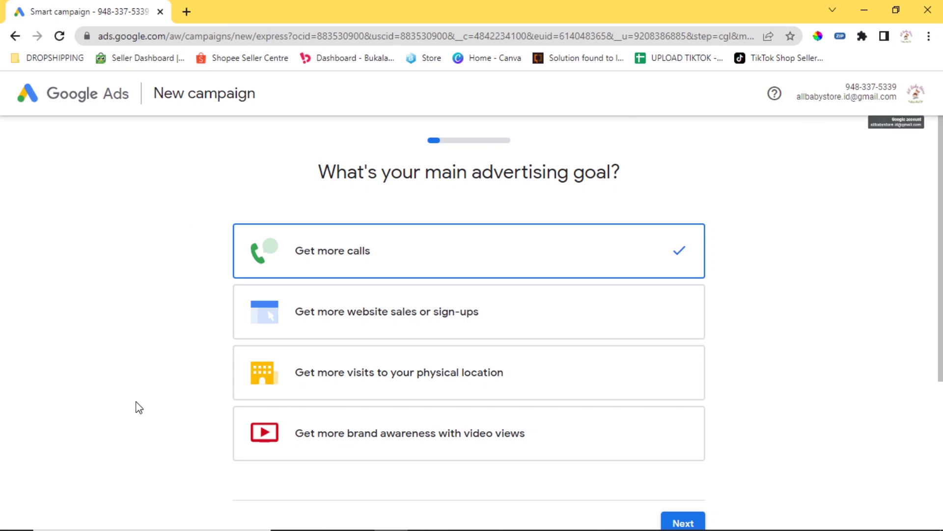
scroll(611, 297, "down", 5)
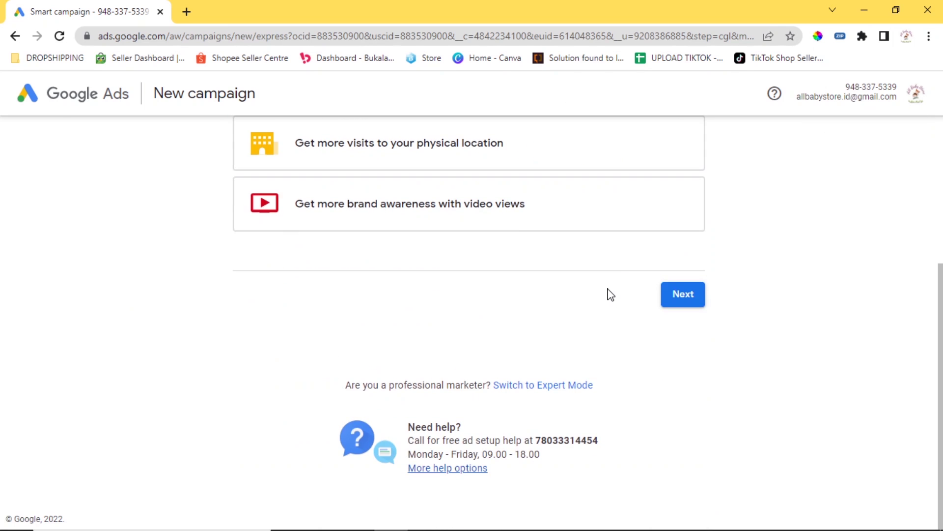
scroll(610, 293, "up", 5)
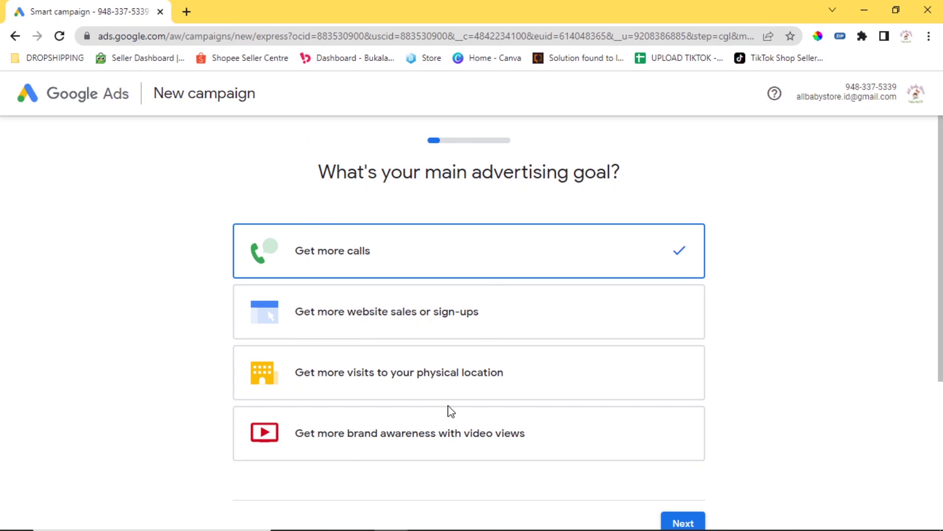
scroll(163, 300, "down", 5)
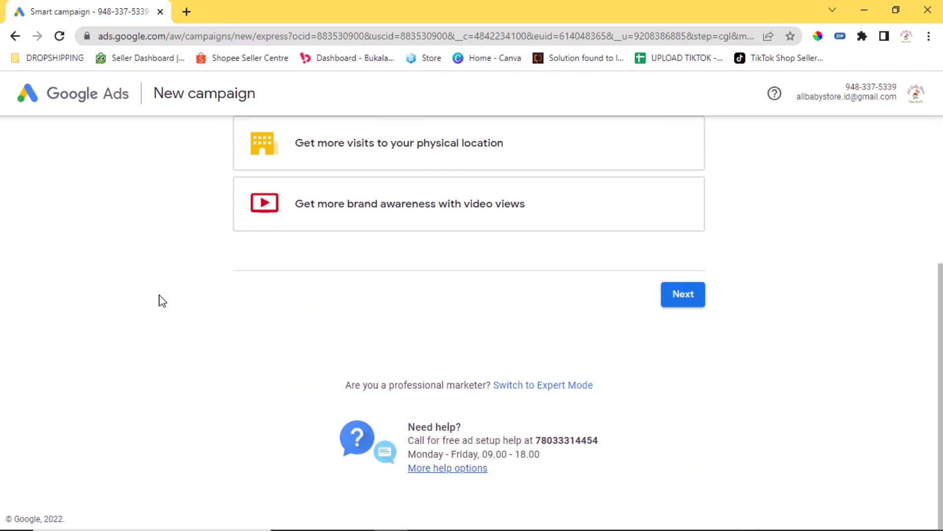
Switch to Expert Mode and review the objective cards such as Sales, Leads and Website traffic.
left_click(549, 387)
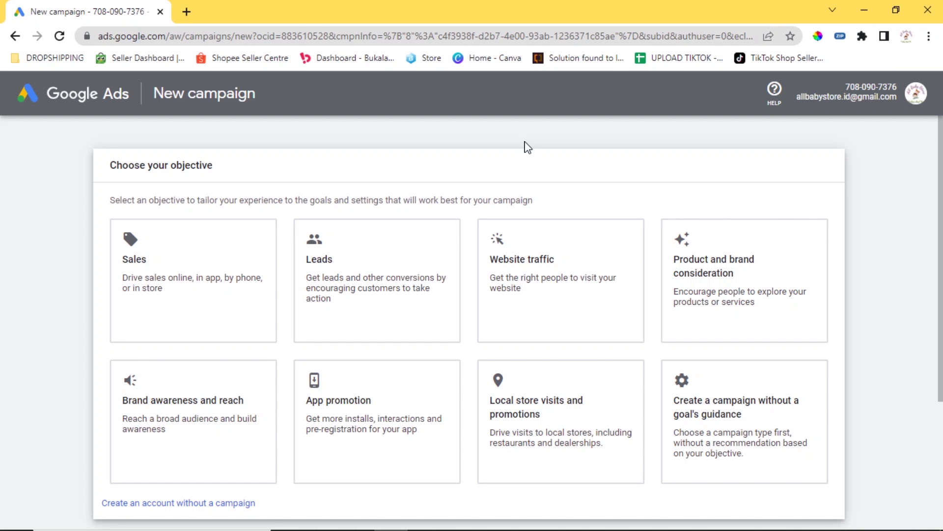
scroll(540, 148, "down", 4)
scroll(566, 150, "up", 4)
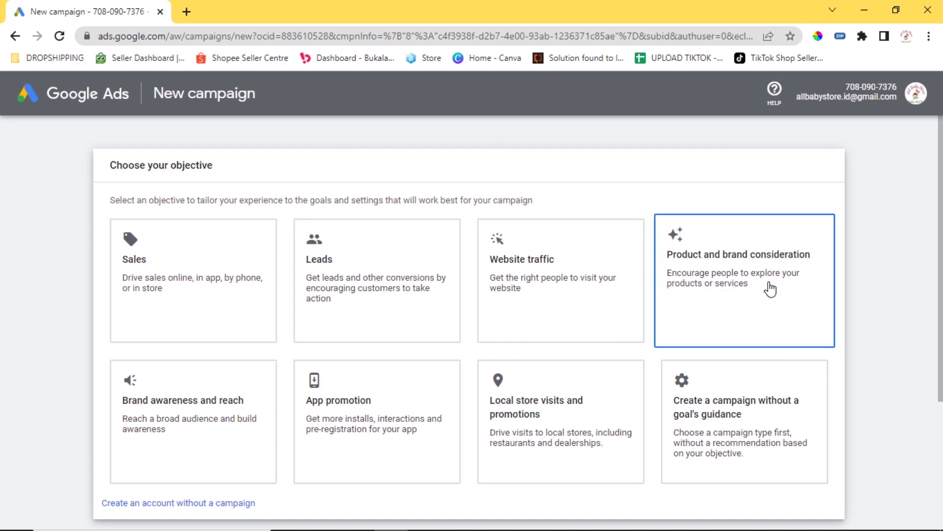
scroll(375, 182, "down", 3)
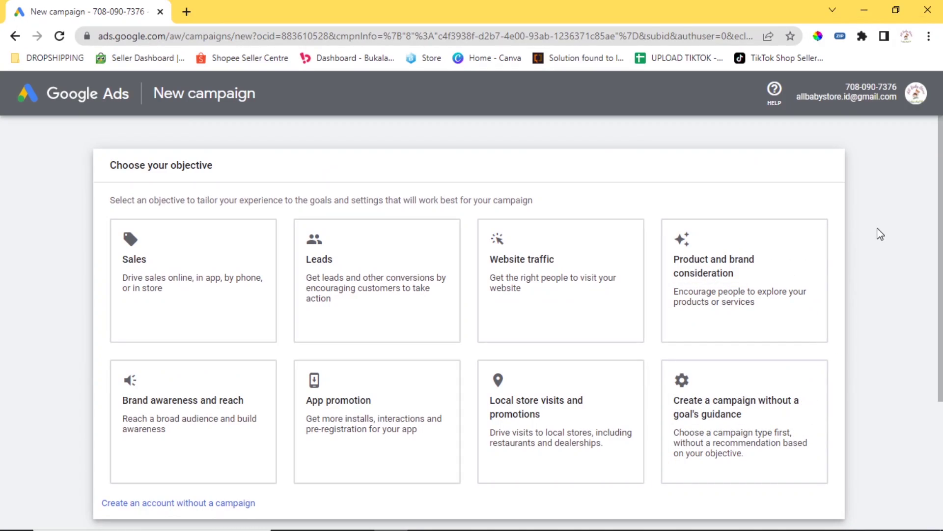
left_click(917, 98)
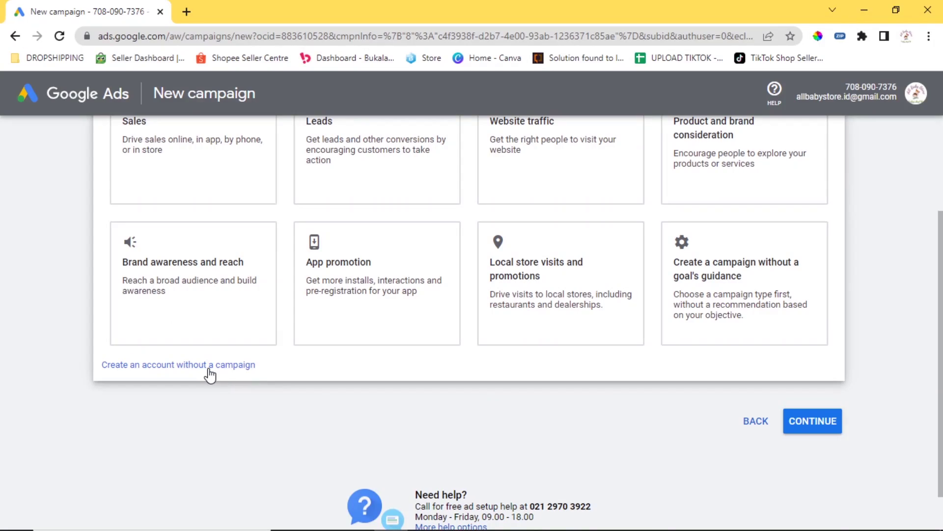
Choose to create the account without a campaign and select 'Yes, send me performance tips'.
left_click(153, 366)
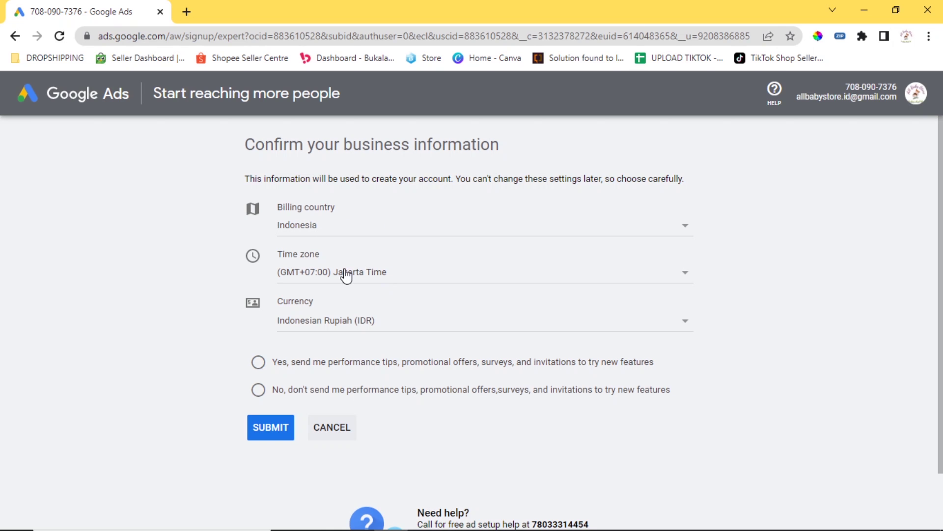
scroll(376, 265, "down", 1)
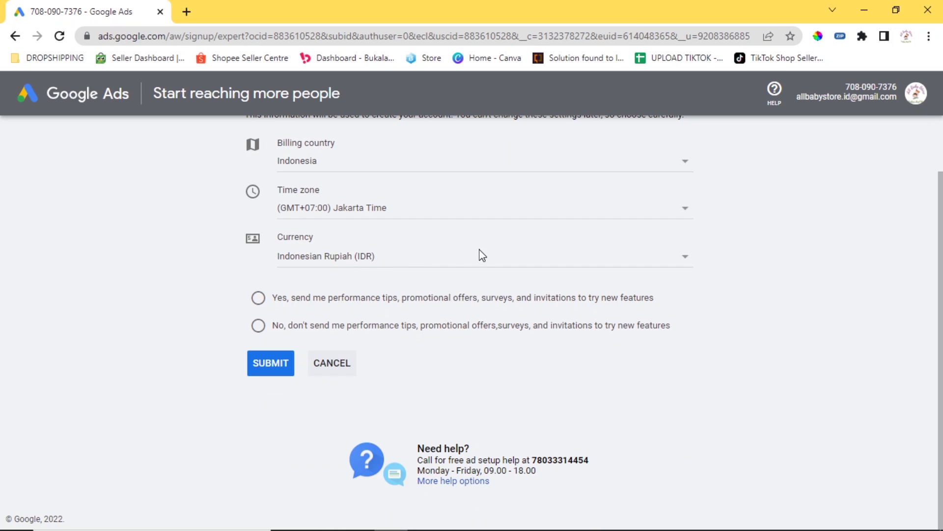
left_click(275, 298)
Submit the business details, then go from the Congrats page to the account Overview.
left_click(264, 366)
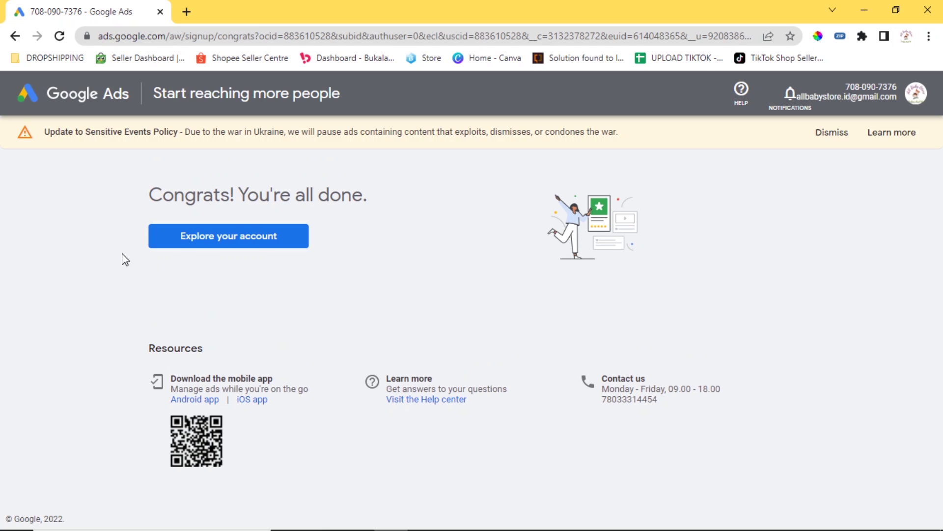
left_click(204, 245)
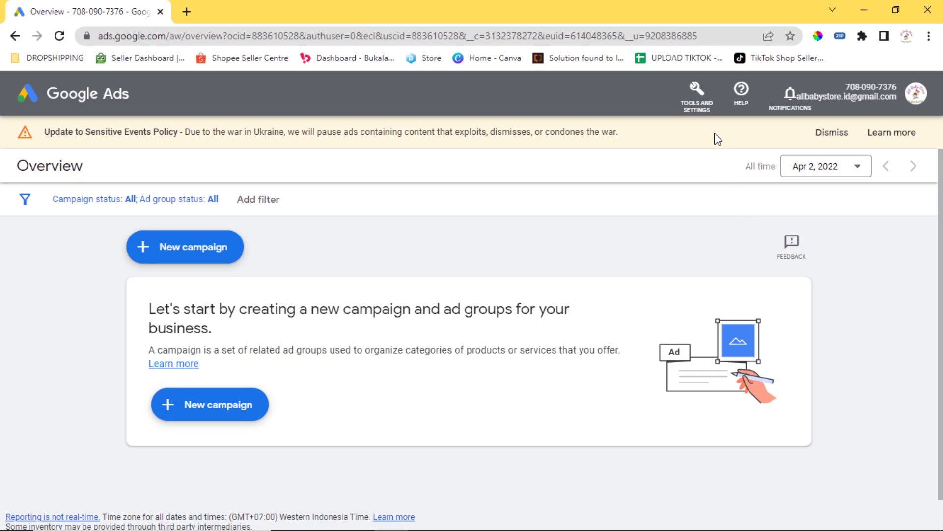
Go to Billing & payments under Tools and Settings and expand the Account type dropdown.
left_click(704, 107)
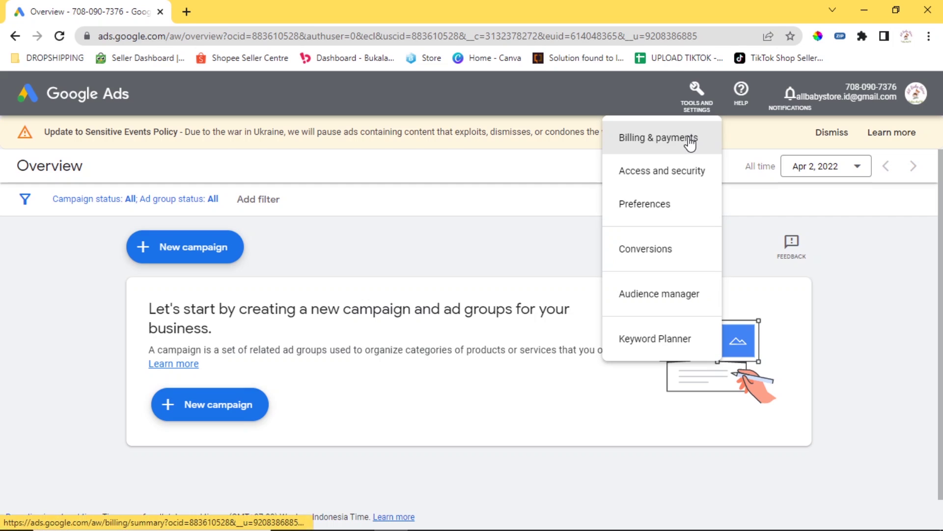
left_click(688, 138)
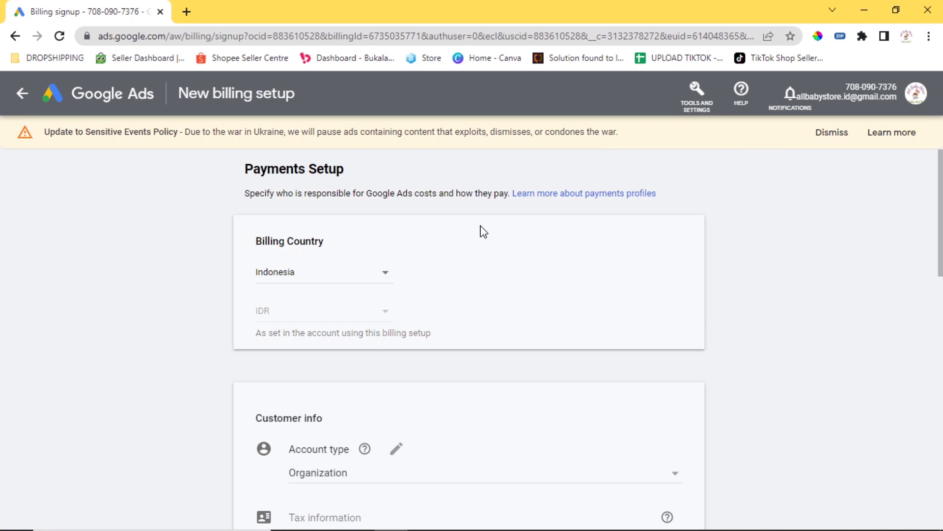
scroll(297, 270, "down", 1)
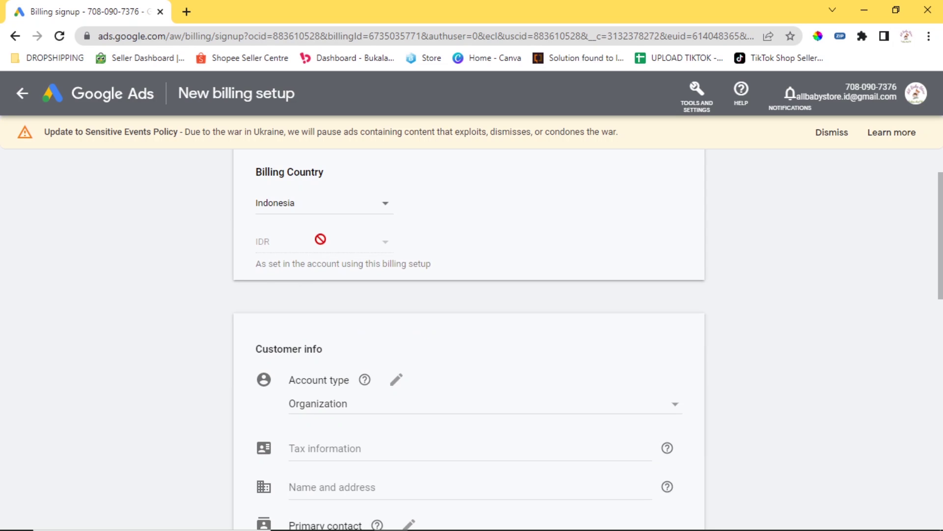
scroll(360, 237, "down", 2)
left_click(399, 244)
left_click(378, 266)
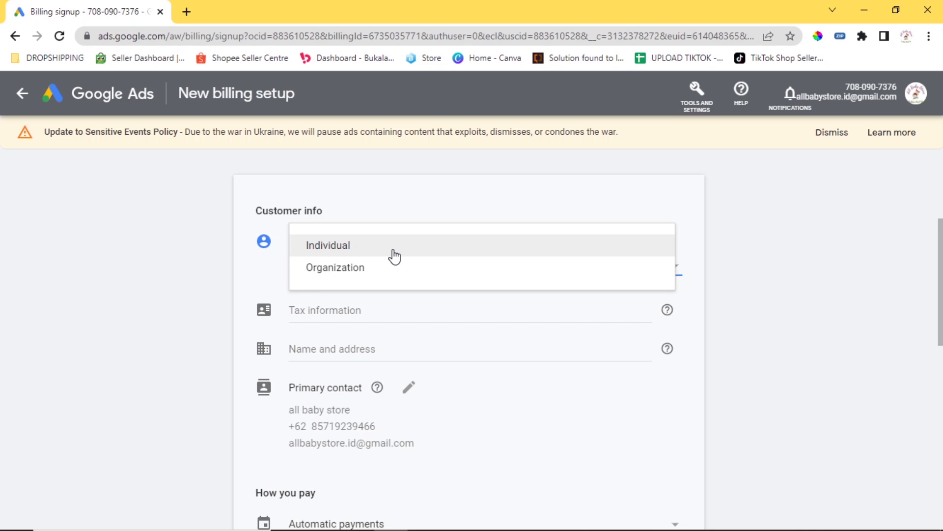
Set the billing account type to Individual, after briefly trying Organization.
left_click(394, 256)
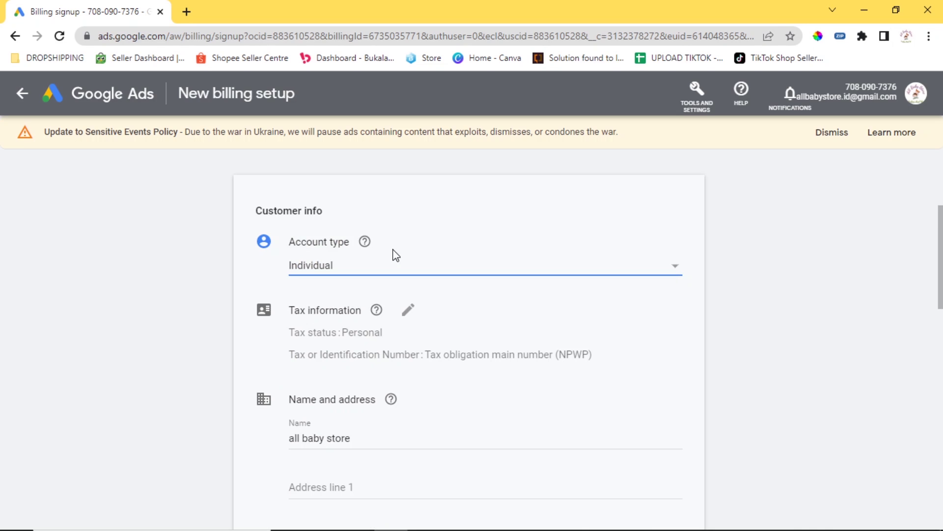
left_click(393, 264)
left_click(394, 289)
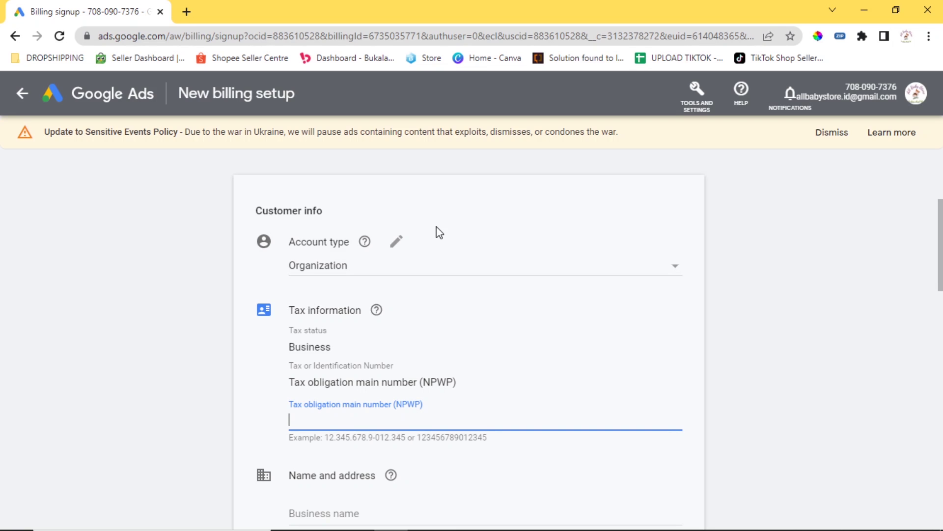
left_click(395, 243)
left_click(377, 271)
left_click(327, 244)
scroll(423, 213, "down", 1)
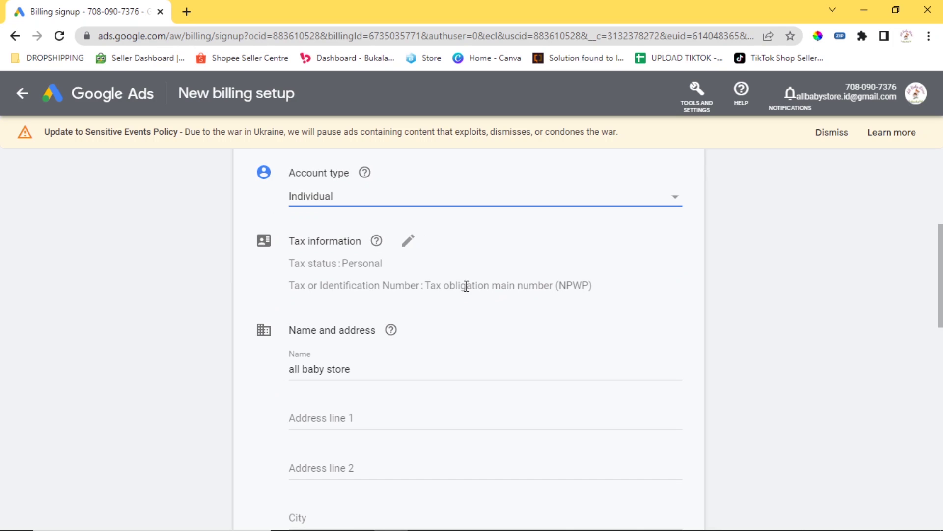
scroll(429, 257, "down", 3)
scroll(429, 257, "up", 3)
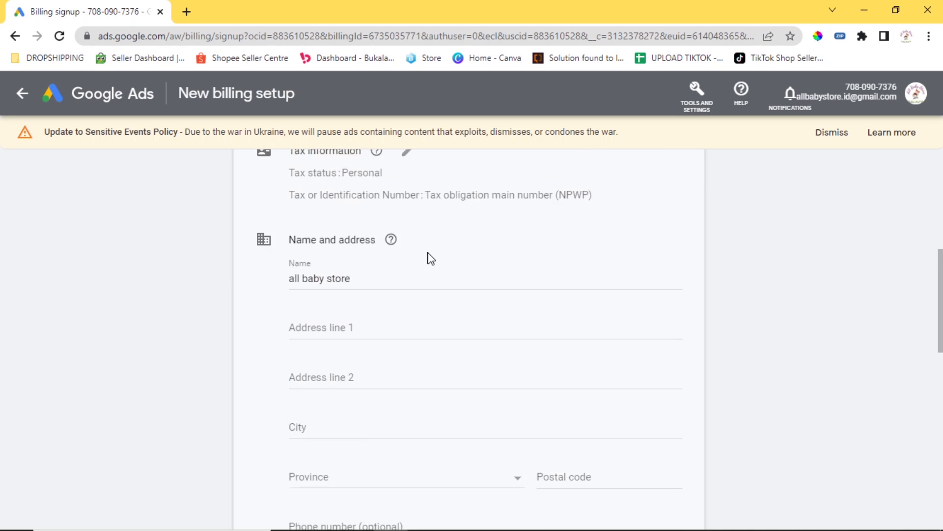
In Tax information, replace the existing name with the customer's name and start the first address line.
left_click(408, 241)
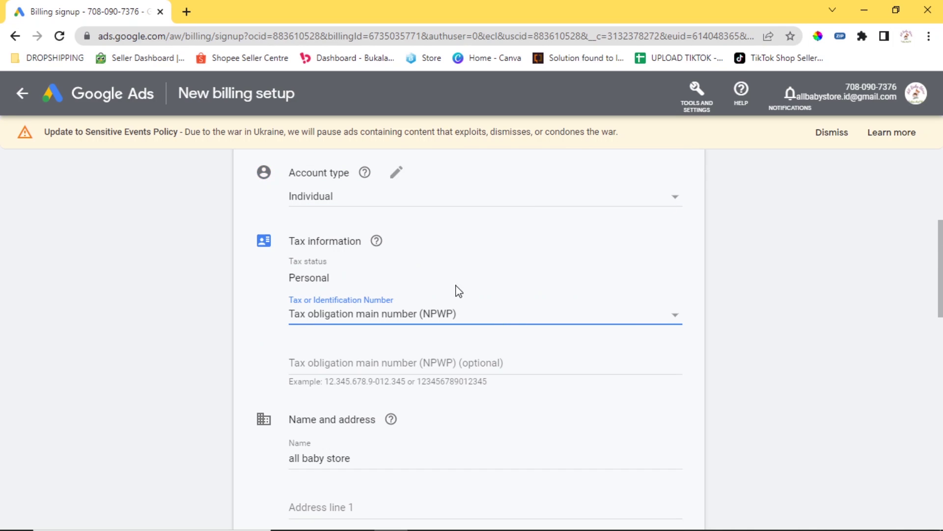
scroll(465, 288, "down", 3)
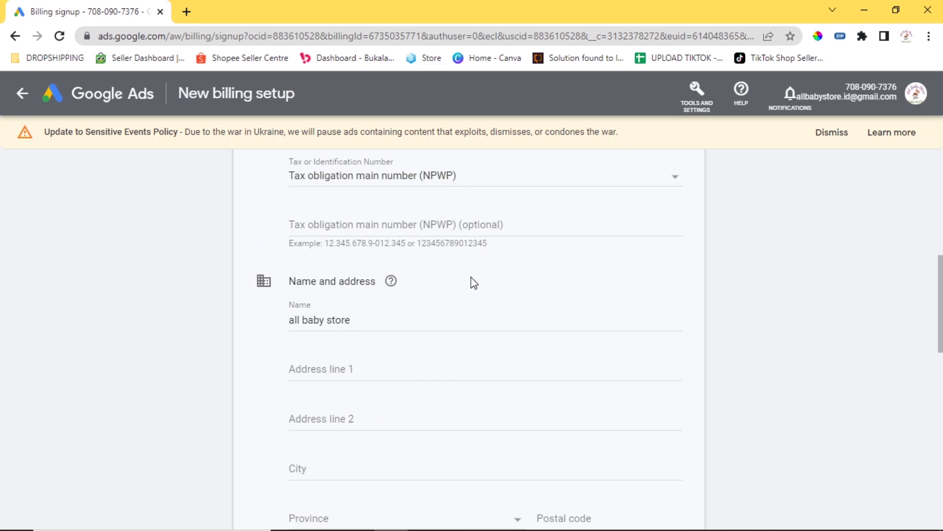
left_click(491, 227)
left_click_drag(392, 317, 275, 336)
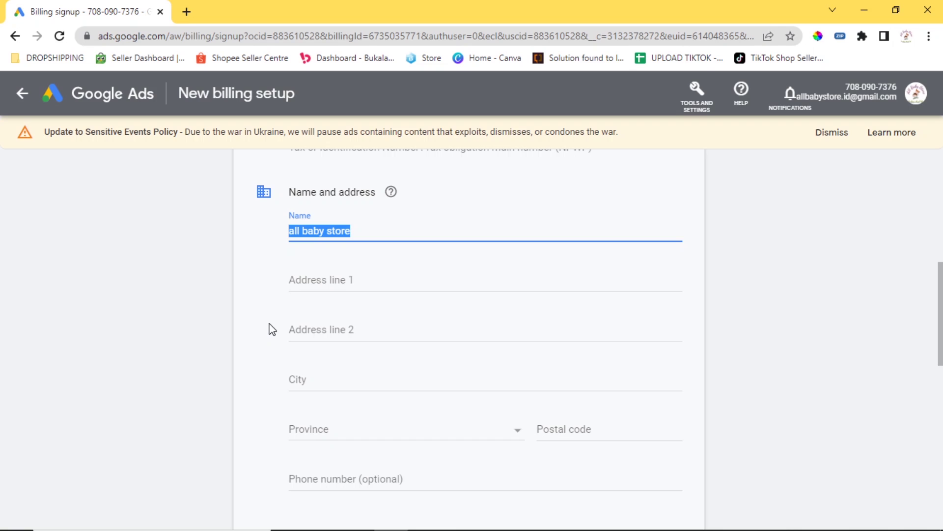
key("Tab")
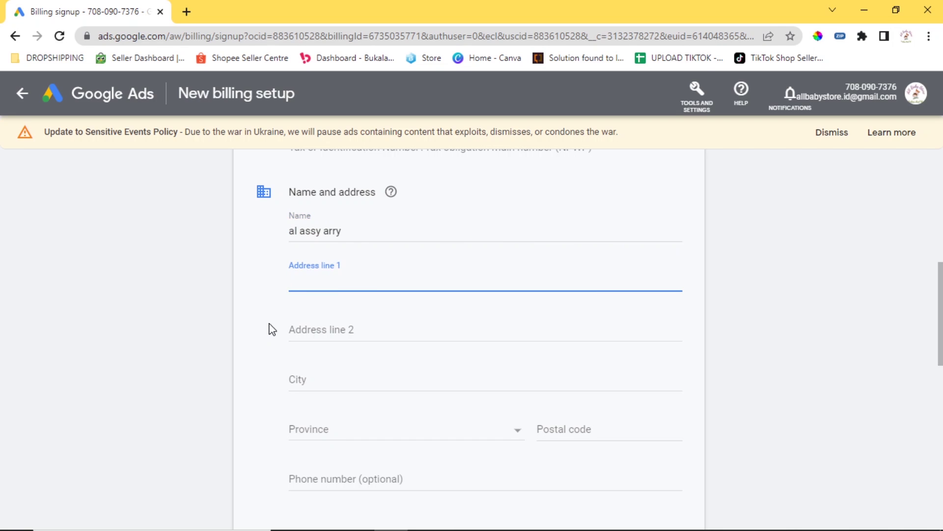
type("ja")
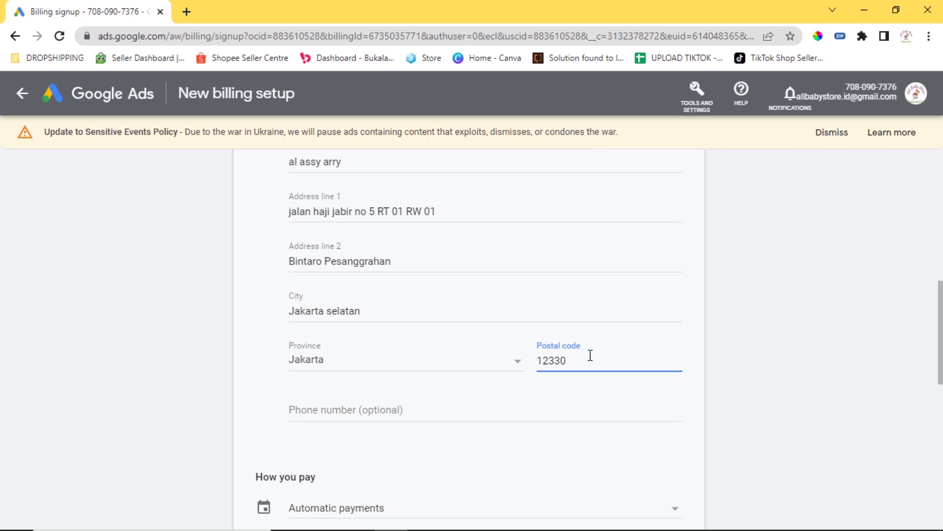
scroll(452, 305, "down", 3)
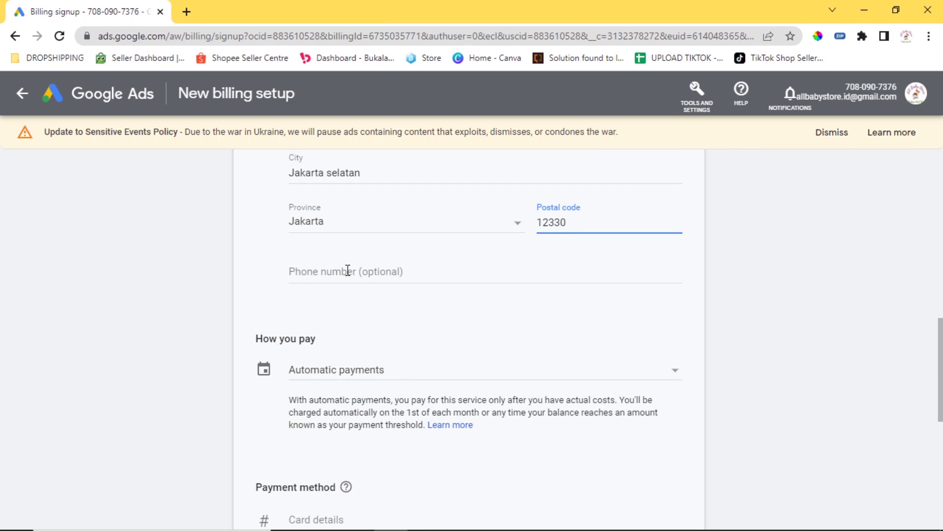
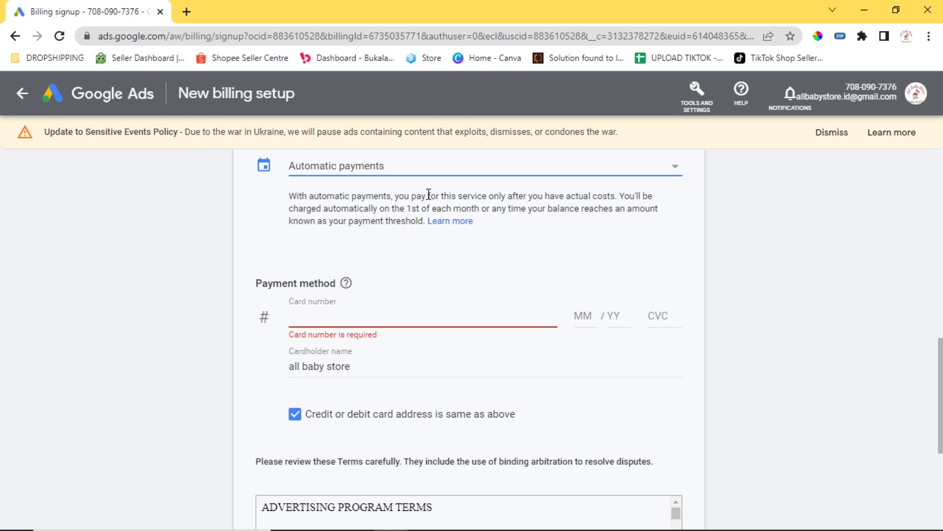
Highlight and read the Automatic payments explanation in the billing setup.
left_click(288, 198)
left_click_drag(287, 198, 603, 204)
left_click(602, 205)
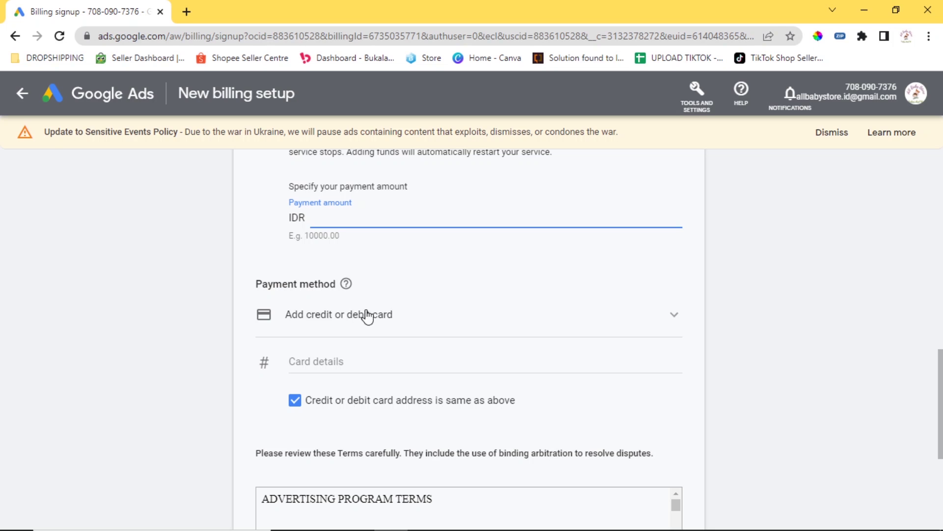
Choose Money transfer from the Payment method dropdown.
left_click(397, 324)
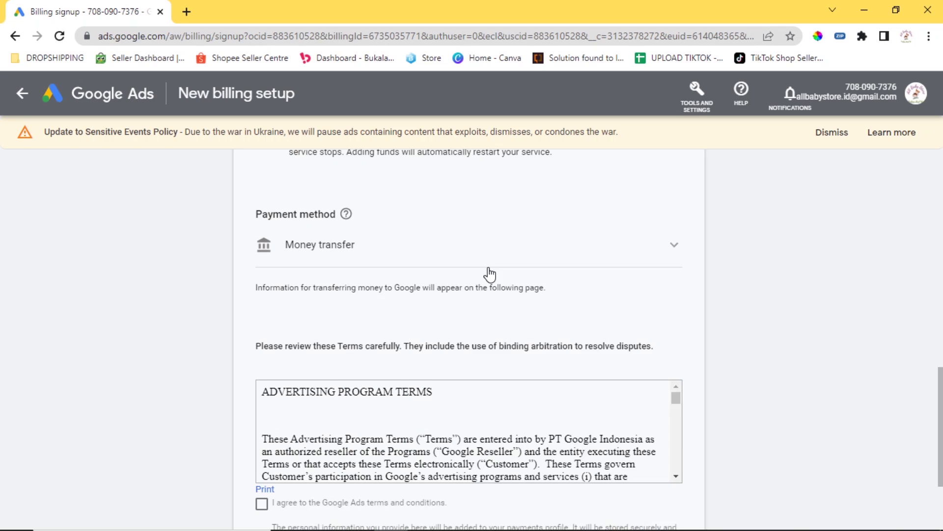
scroll(490, 274, "down", 1)
Tick 'I agree to the Google Ads terms and conditions' and scroll down to Submit.
left_click(262, 435)
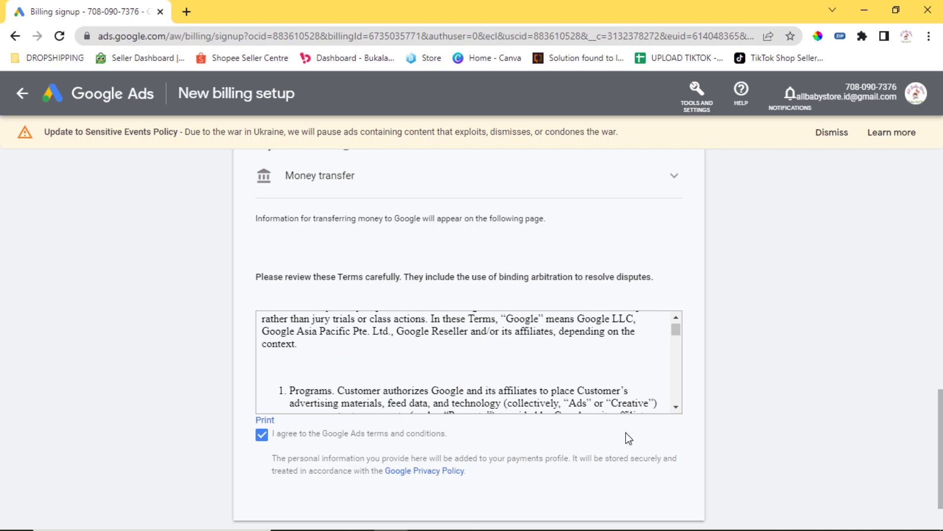
scroll(483, 427, "down", 2)
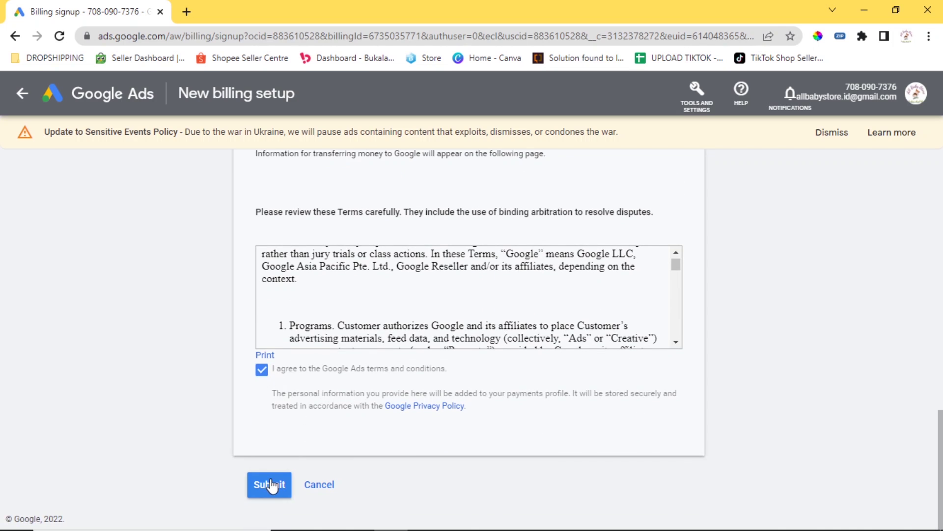
Submit the billing setup, check the bank name, bank code and virtual account number, then print.
left_click(270, 484)
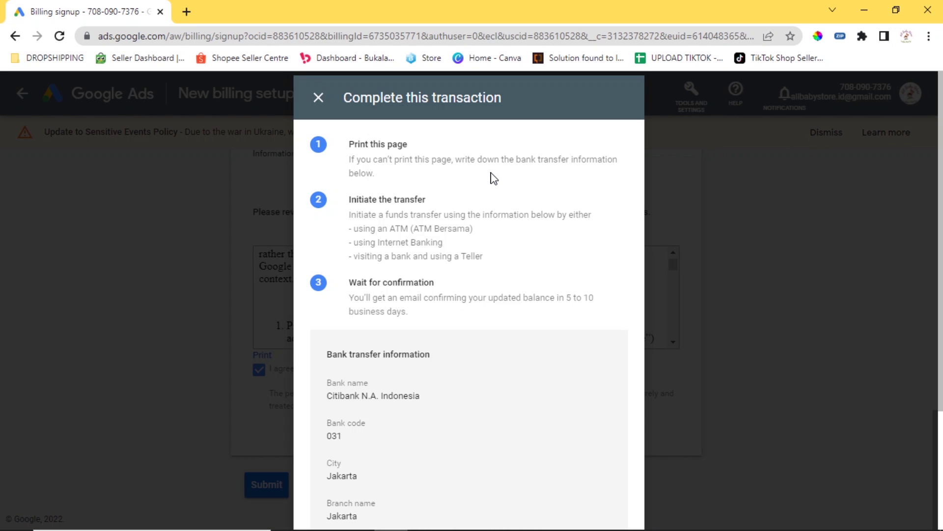
scroll(464, 227, "down", 3)
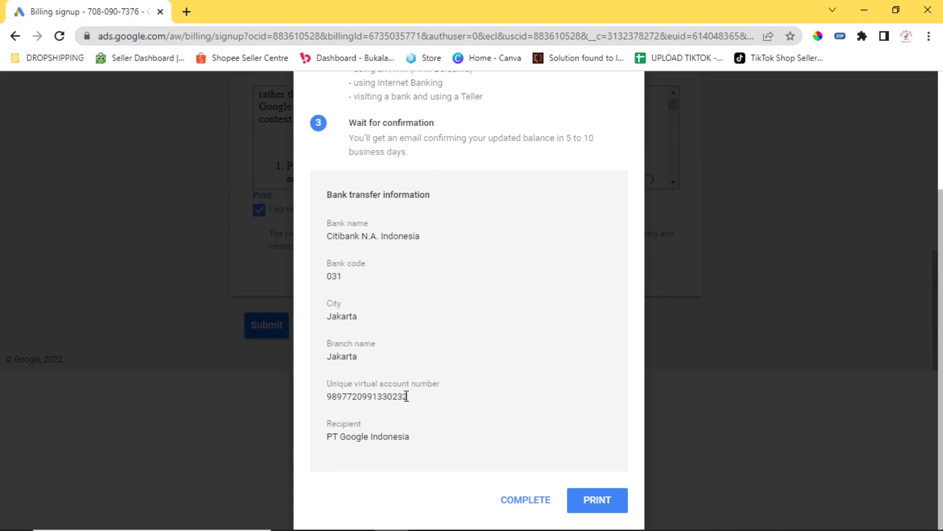
left_click_drag(408, 396, 328, 402)
left_click_drag(326, 236, 398, 238)
left_click_drag(354, 291, 305, 280)
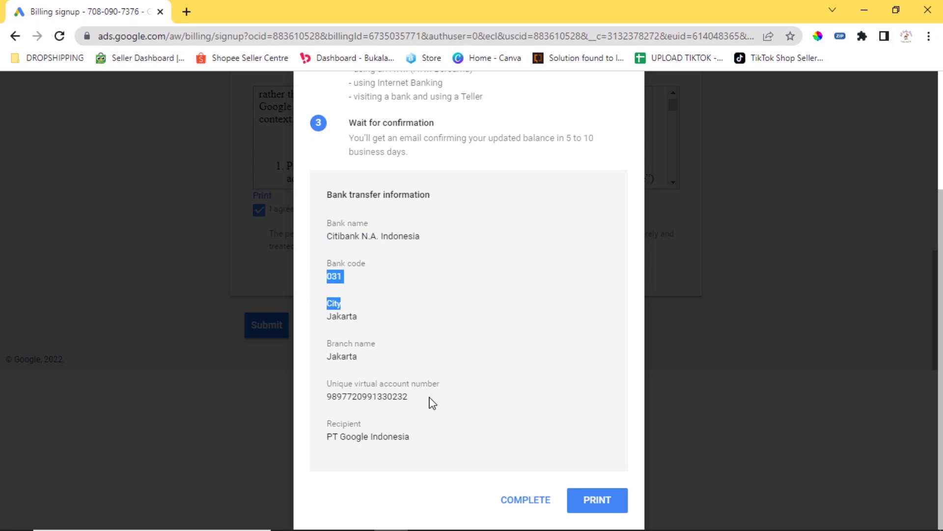
left_click_drag(408, 397, 324, 400)
left_click(360, 395)
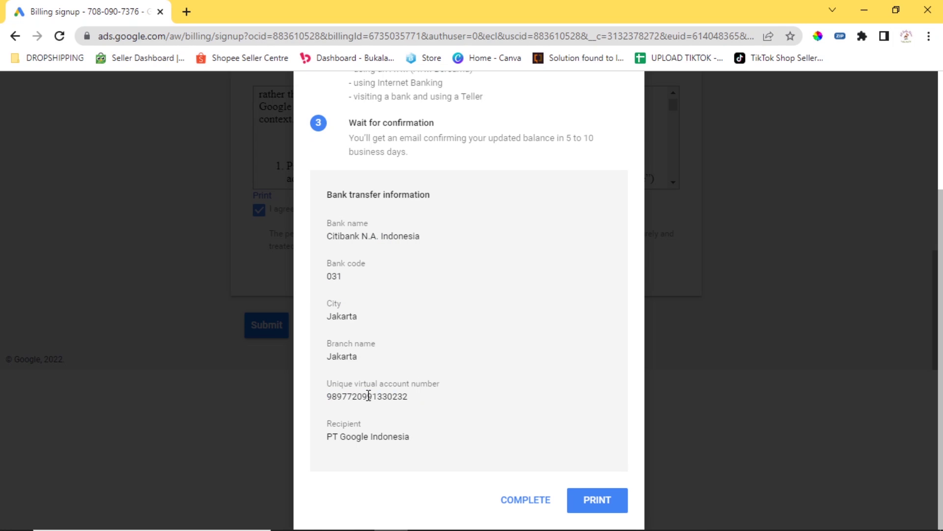
left_click(596, 499)
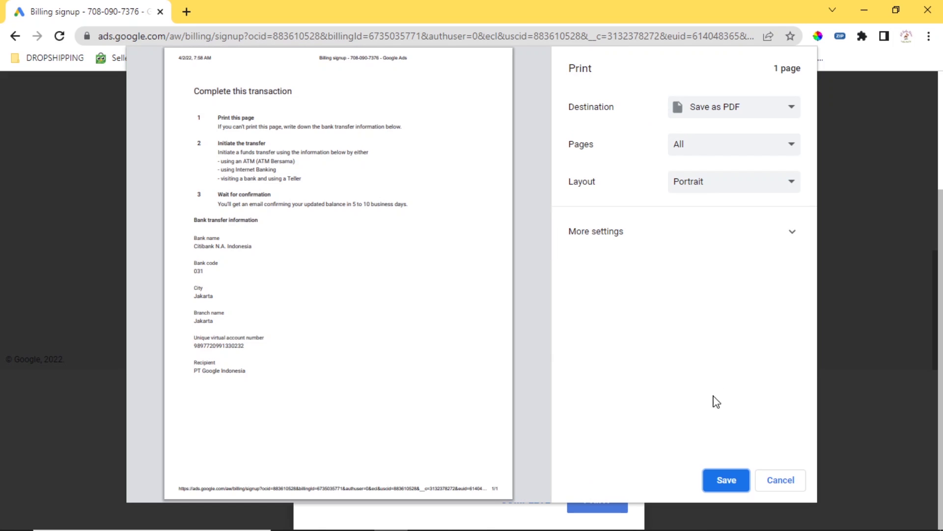
Save the bank transfer details as a PDF on the Desktop, then complete the transaction.
left_click(726, 481)
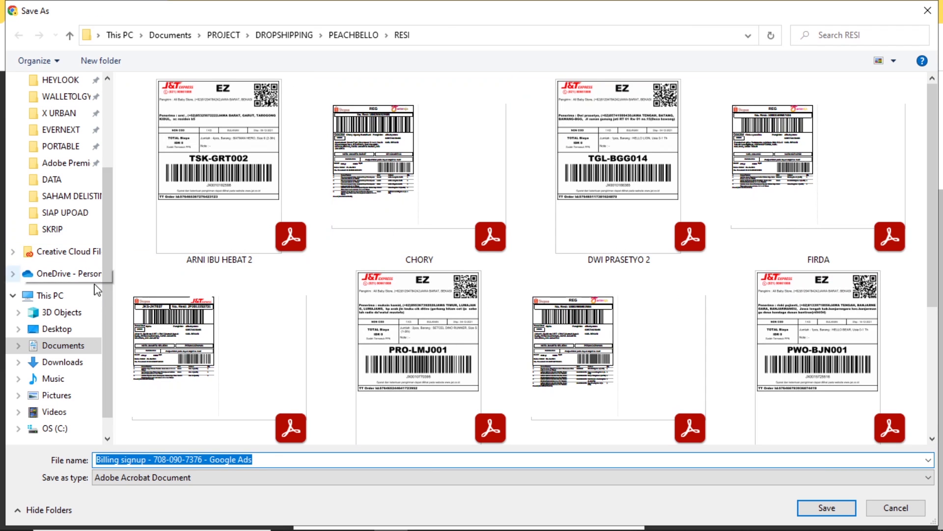
left_click(80, 333)
left_click(801, 508)
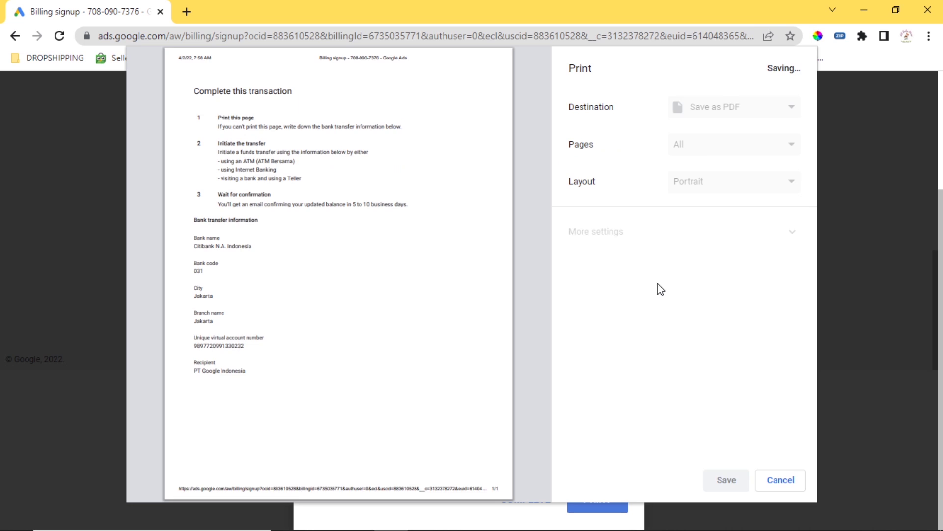
left_click(543, 481)
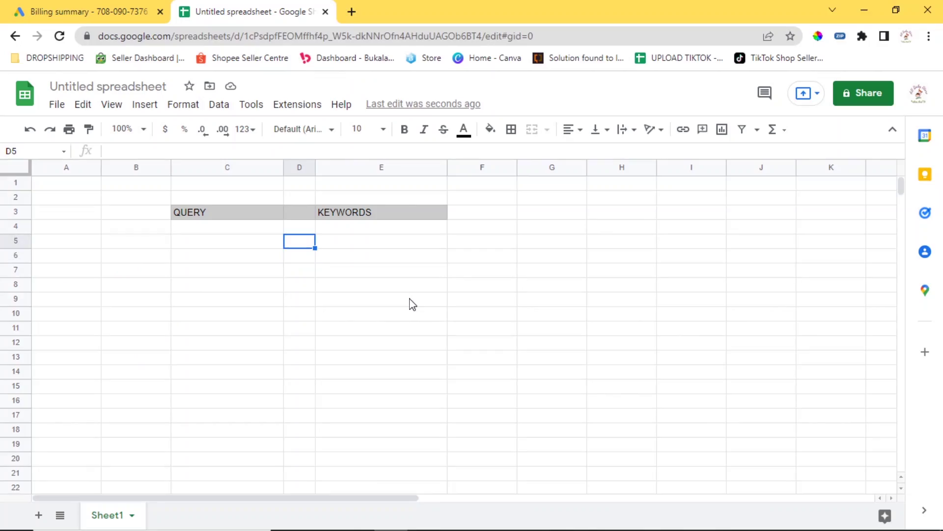
Move the cursor to cell C4, just below the QUERY header.
key("Up")
key("Left")
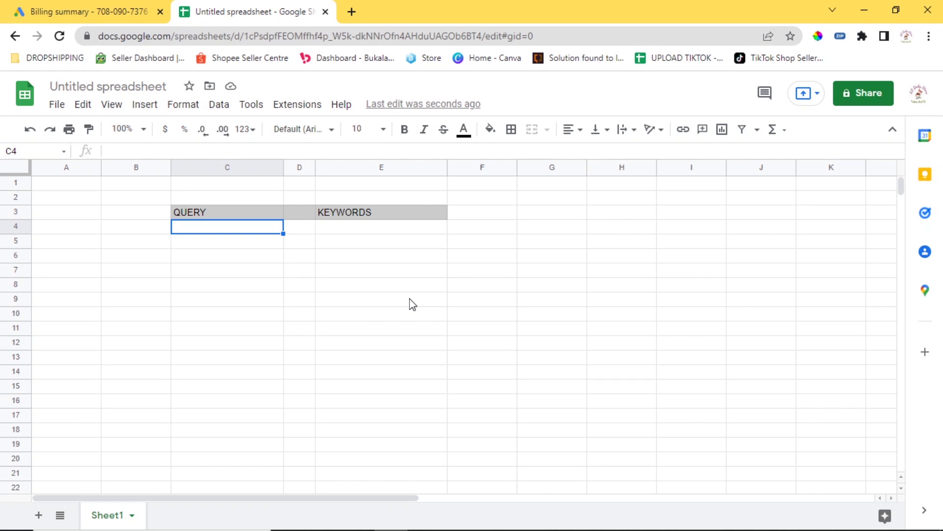
Search Google for 'tas selempang wanita' in a new browser tab.
left_click(351, 12)
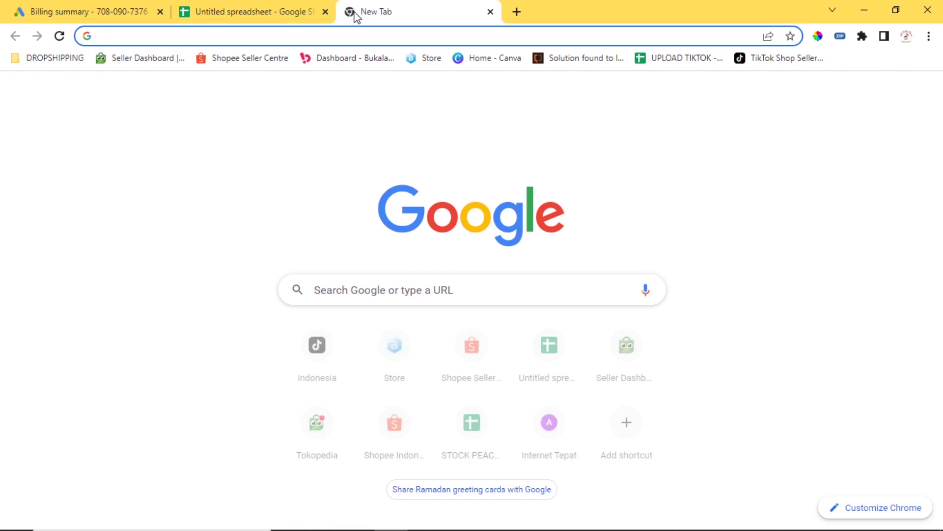
type("ts")
key("BackSpace")
type("as ")
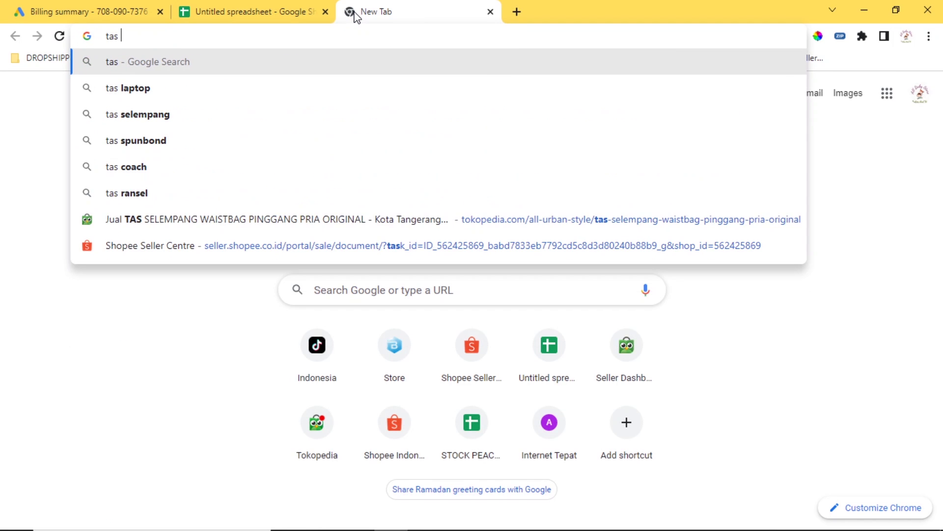
type("selempang wanita")
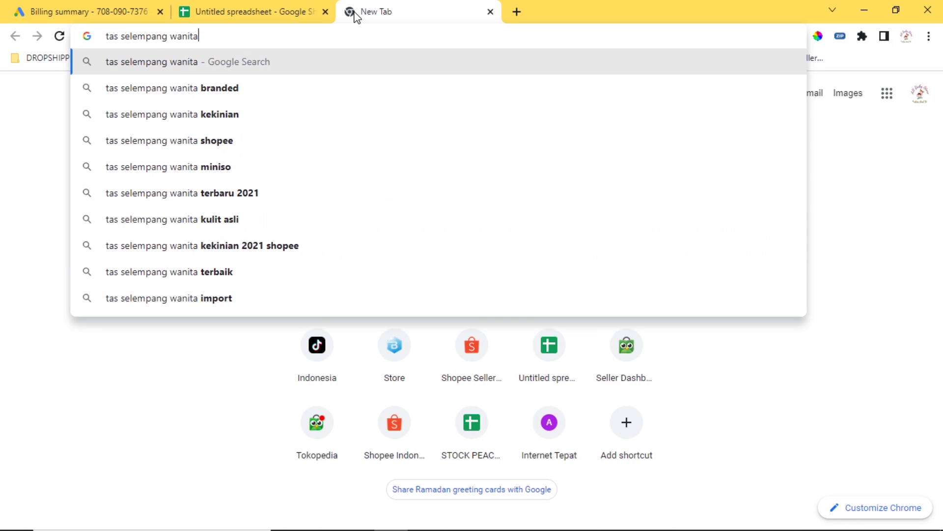
key("Return")
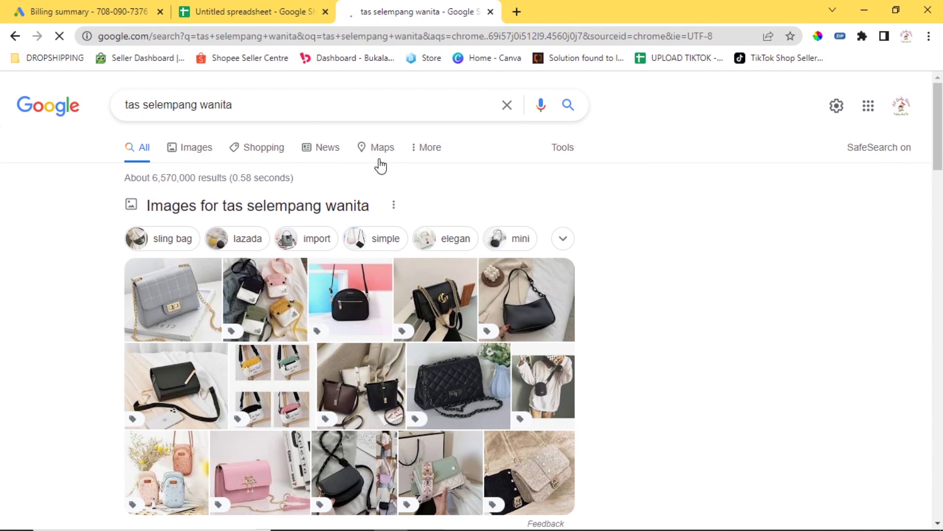
Enter 'Tas selempang' in cell C4 of the spreadsheet and move to E4.
left_click(294, 8)
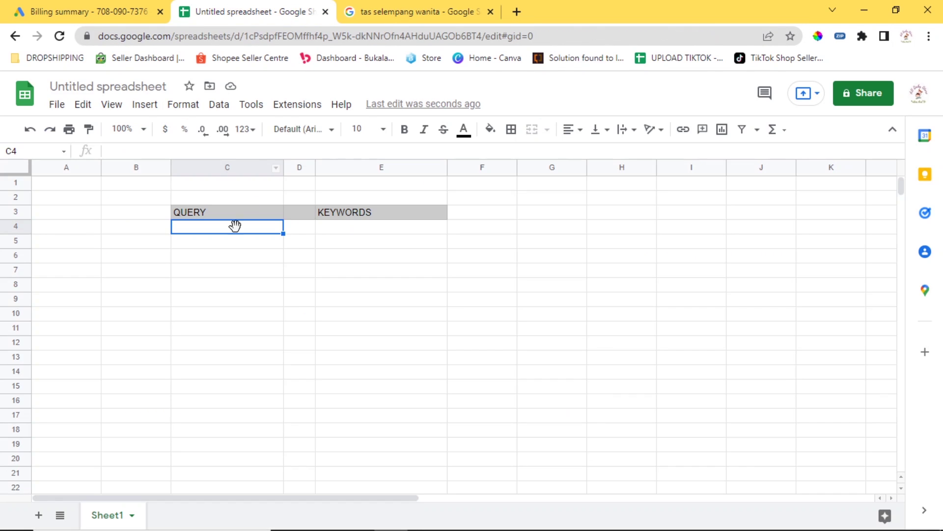
type("Tas se")
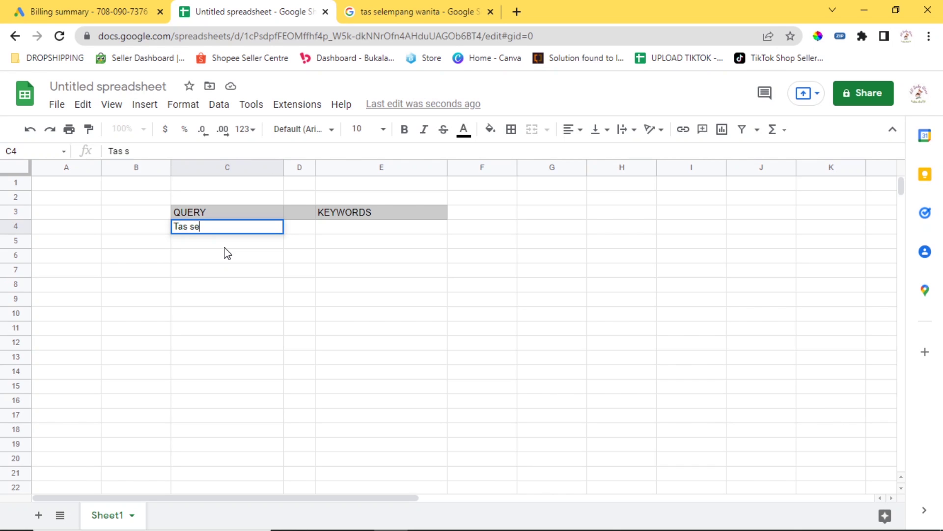
key("Return")
key("Right")
key("Up")
key("Up")
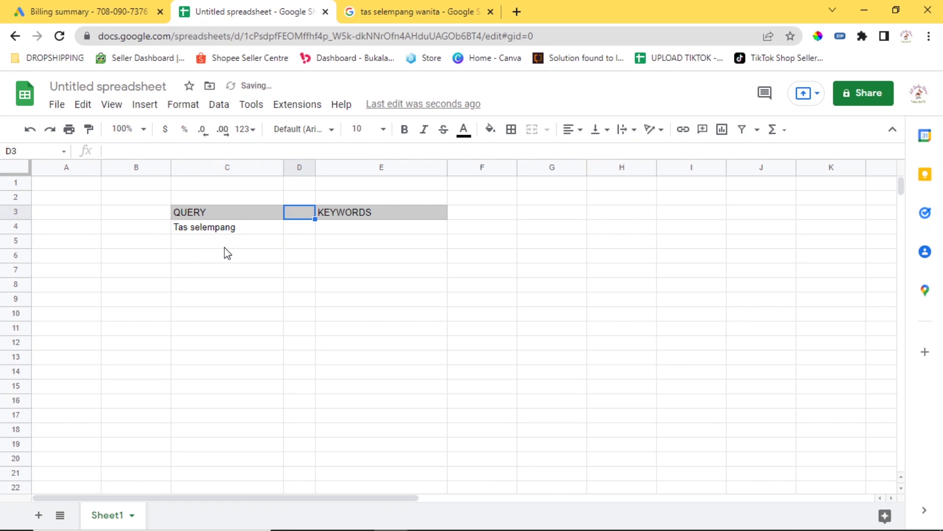
key("Down")
key("Right")
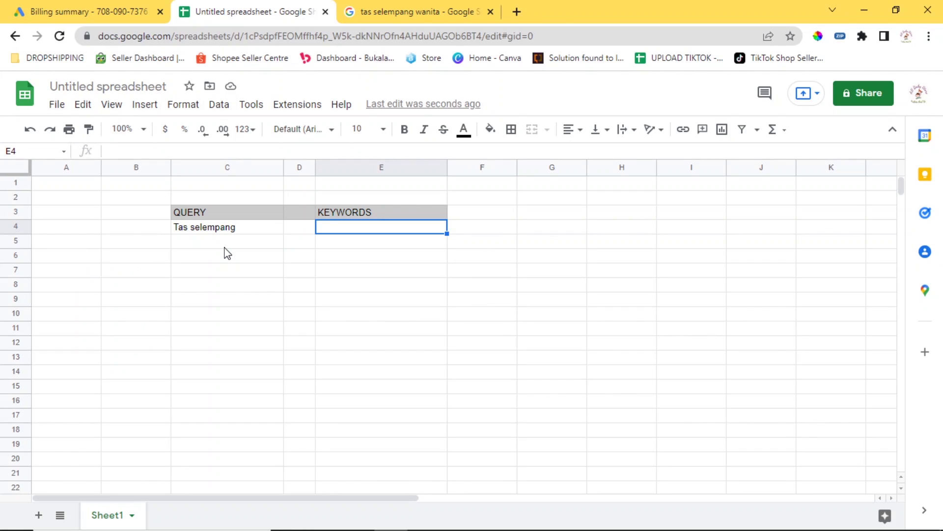
Enter 'tas selempang' in E4 under KEYWORDS, then move to cell C5.
type("tas selempang")
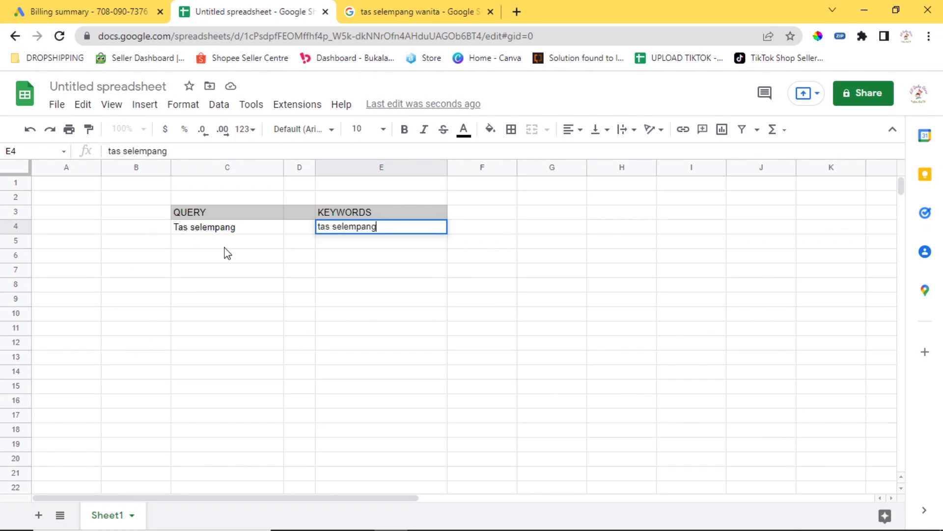
key("Return")
key("Left")
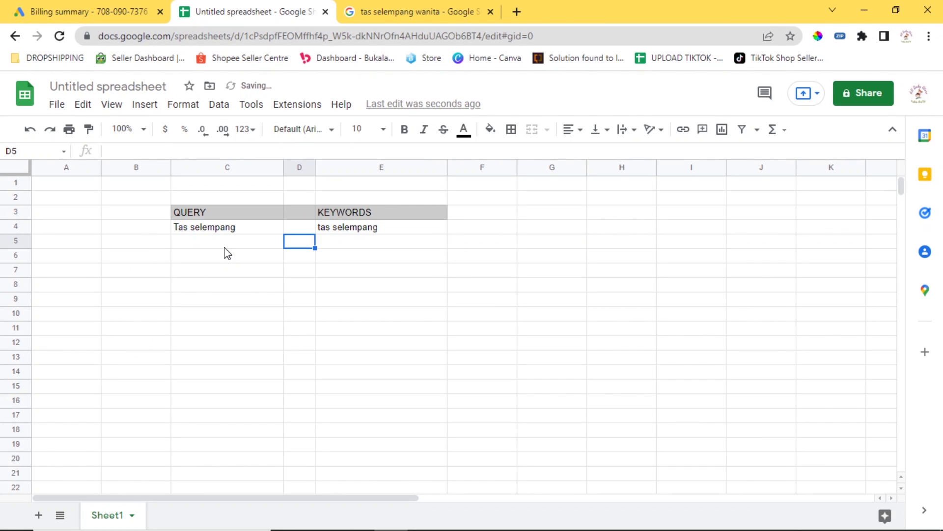
key("Up")
key("Left")
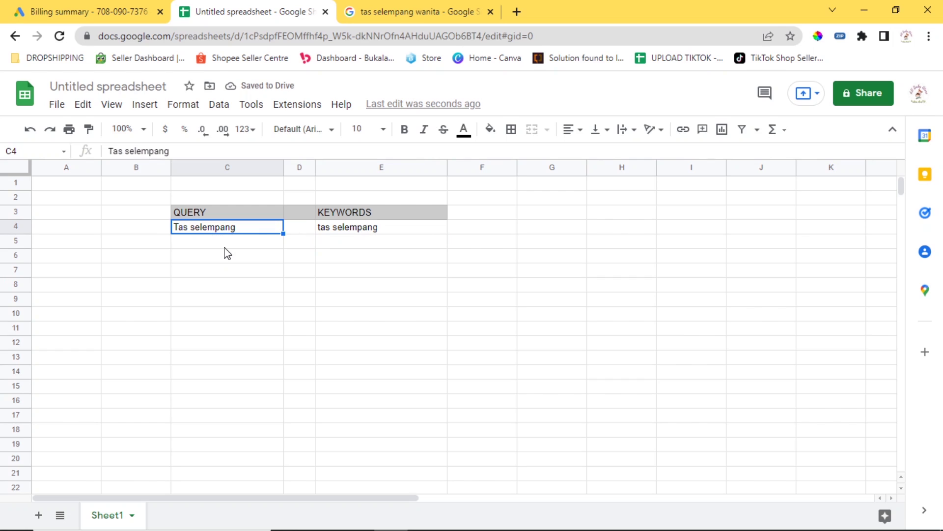
key("Down")
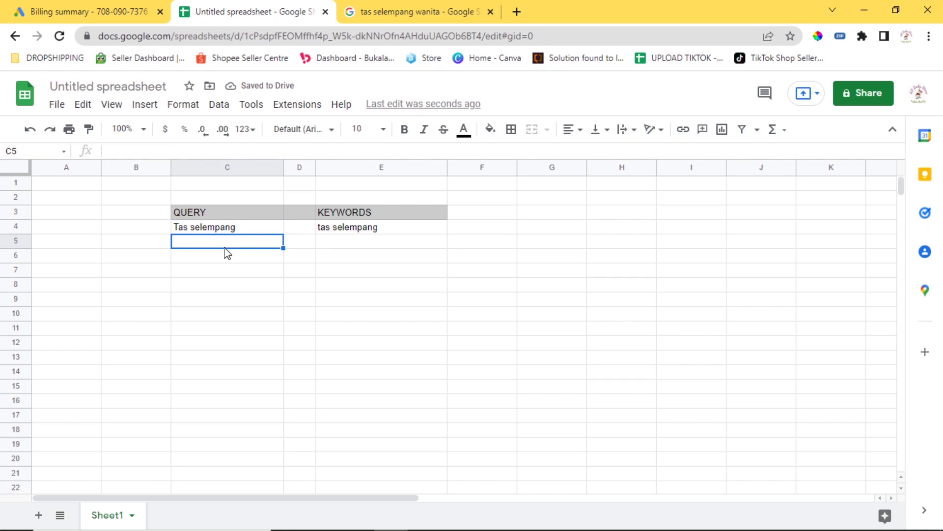
key("Up")
key("Down")
Fill C5–C8 with tas, tas selempang eiger, tas backpack and backpack.
type("tas")
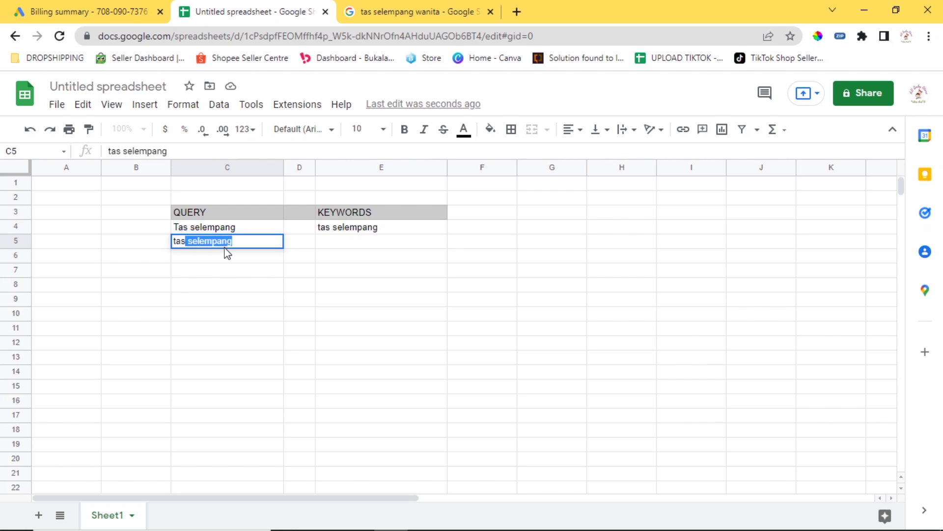
key("BackSpace")
key("Return")
type("tas")
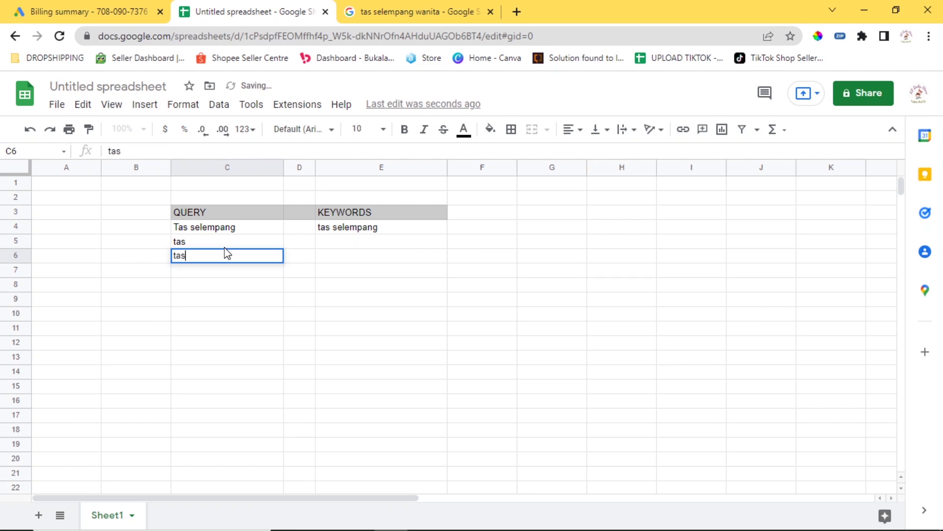
type(" selempang")
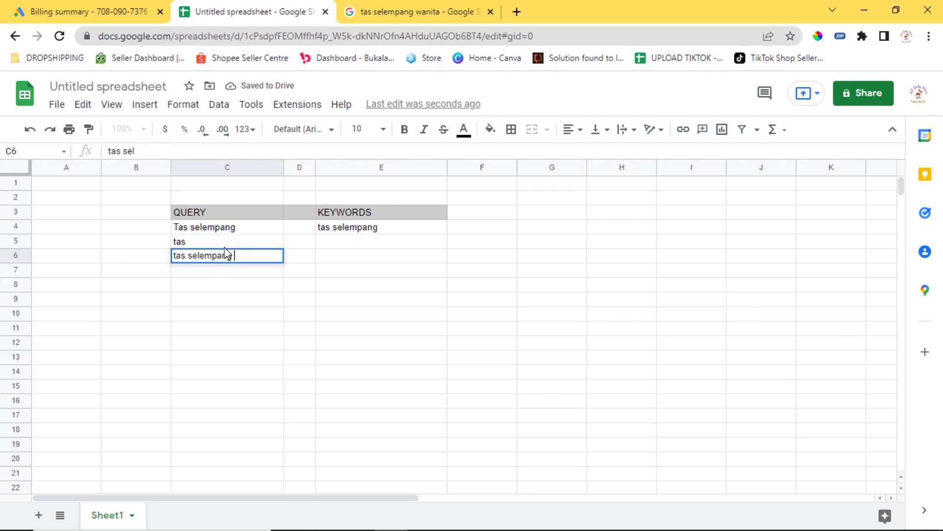
type(" eiger")
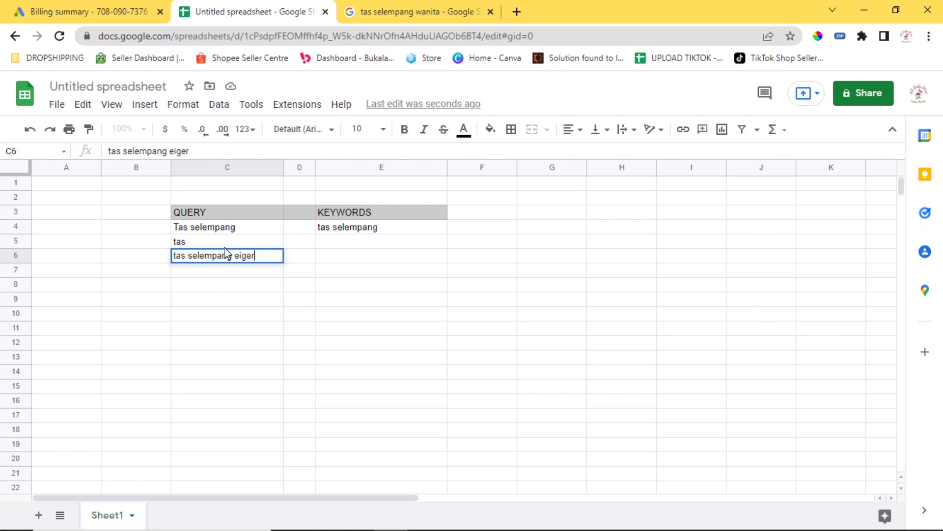
key("Return")
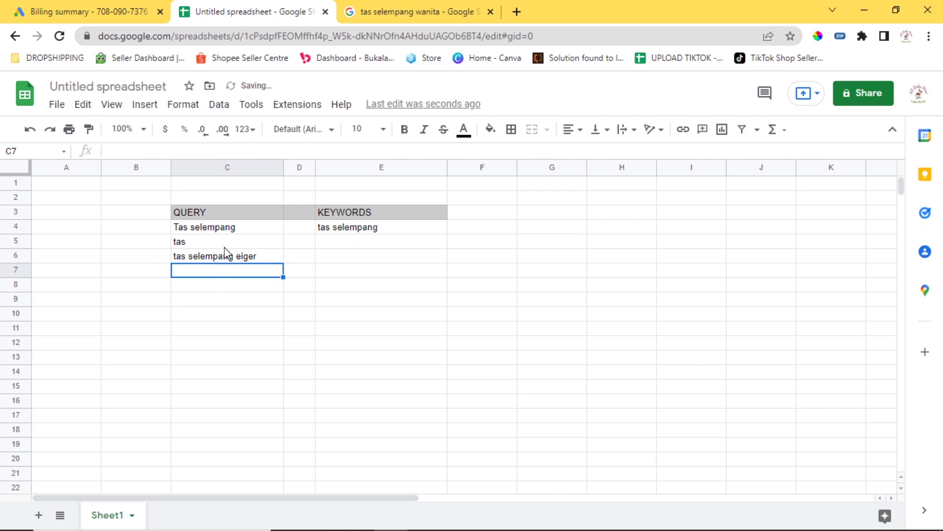
type("tas ba")
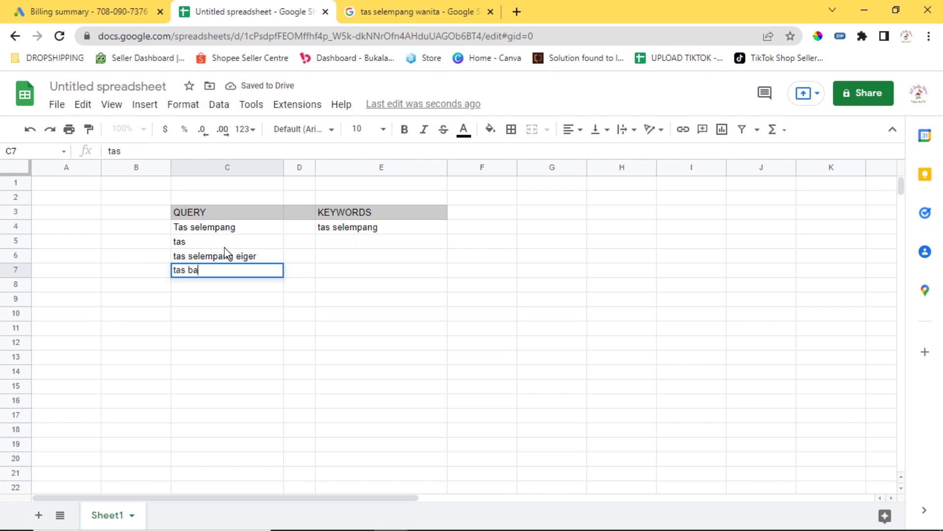
type("ckpack")
key("Return")
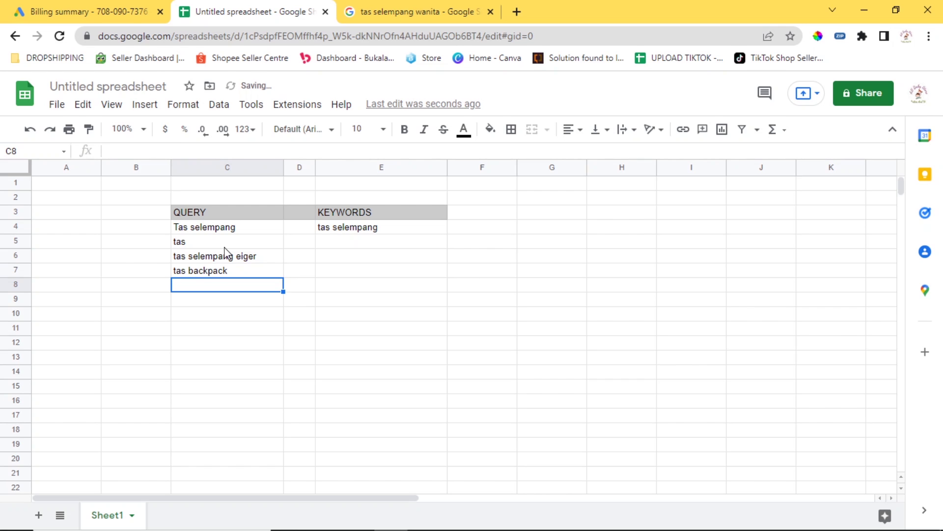
type("backpack")
key("Return")
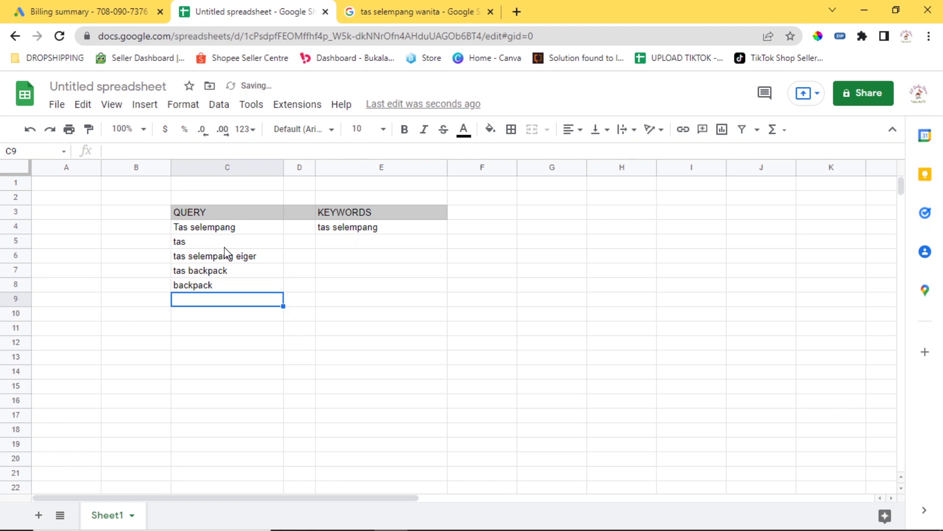
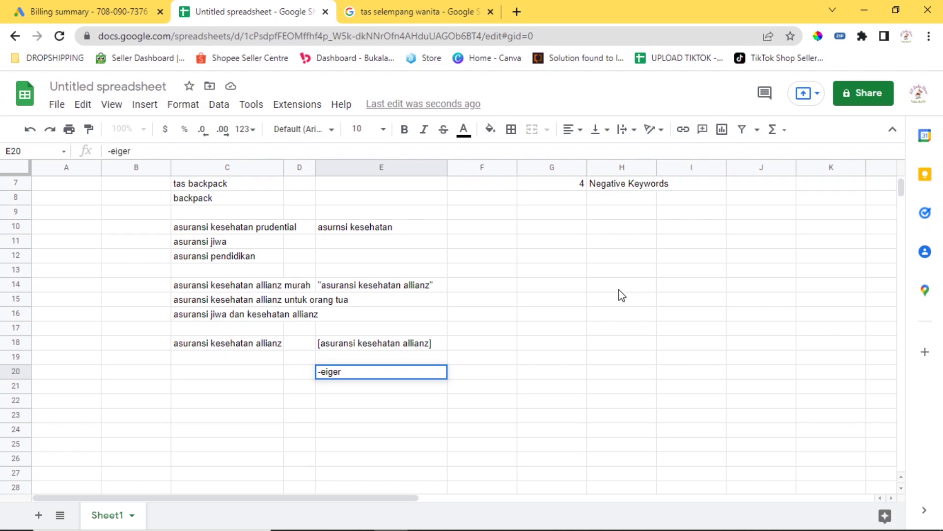
Commit '-eiger' in E20, enter 'tas selempang eiger' in C20, and return to E20.
key("Return")
key("Left")
key("Left")
key("Up")
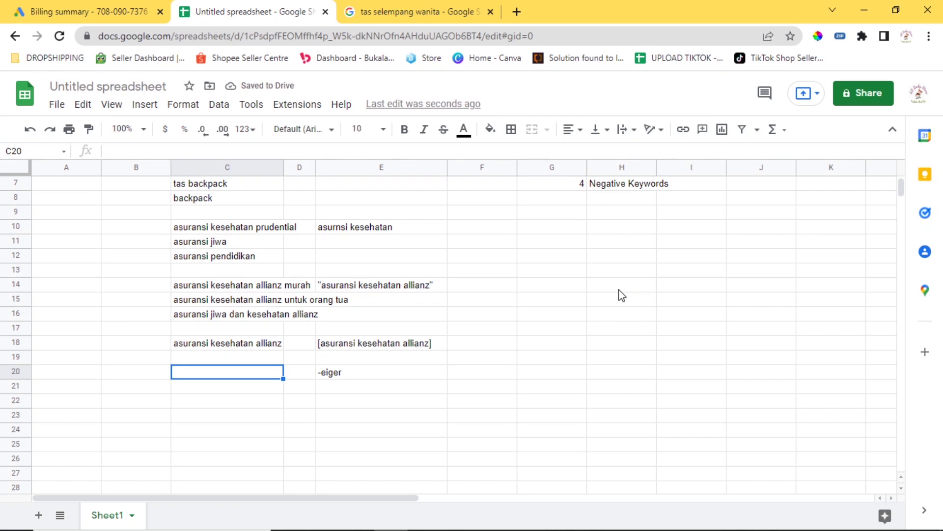
type("tas selempang a")
key("BackSpace")
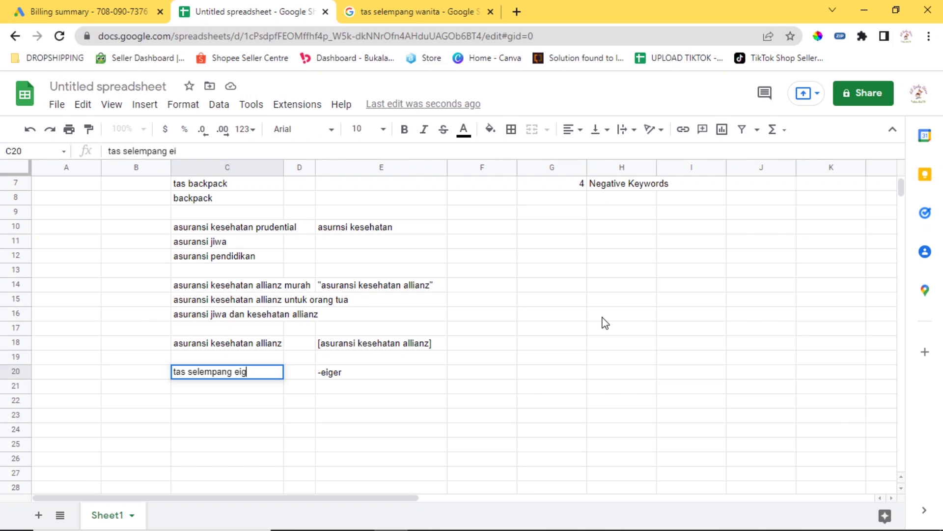
type("eiger")
key("Return")
key("Right")
key("Right")
key("Up")
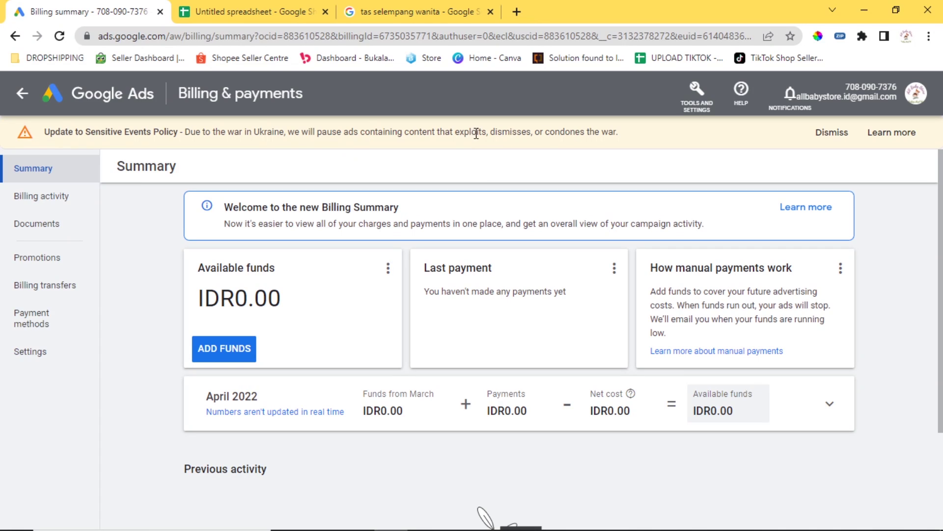
Open Keyword Planner from the Tools and Settings menu.
left_click(699, 94)
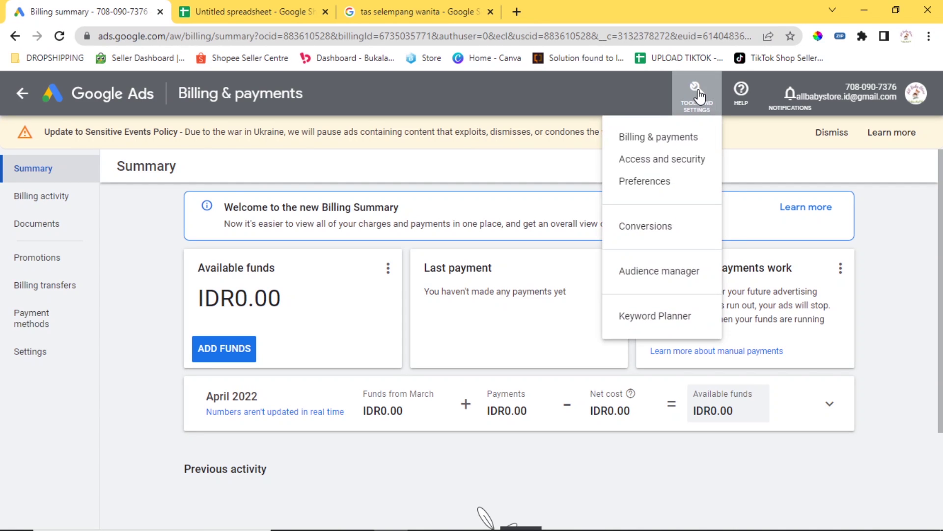
left_click(703, 98)
left_click(703, 100)
left_click(665, 318)
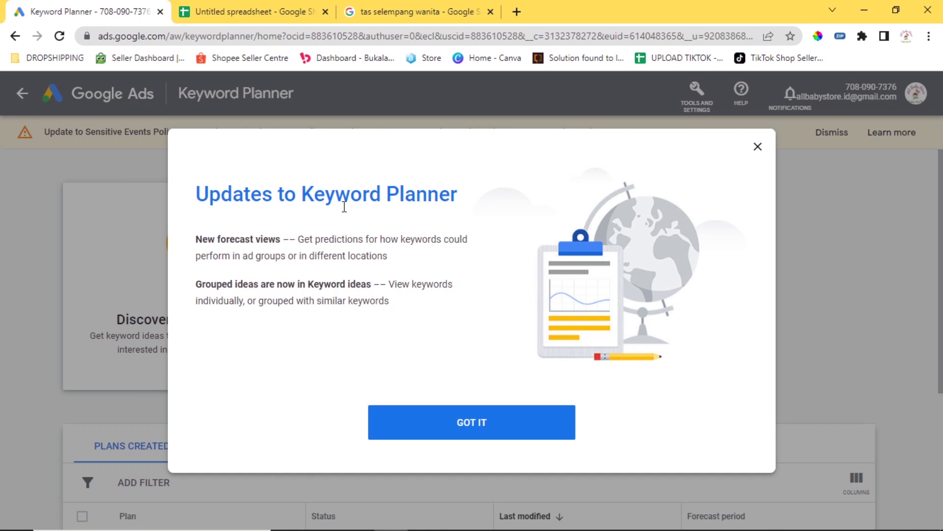
Discover new keywords starting from 'tas selempang' and get the keyword idea results.
left_click(472, 417)
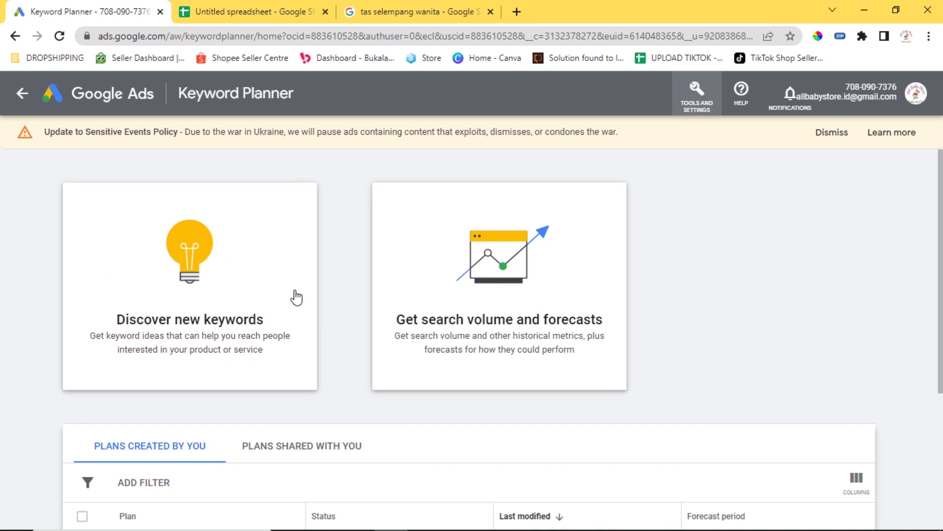
left_click(213, 281)
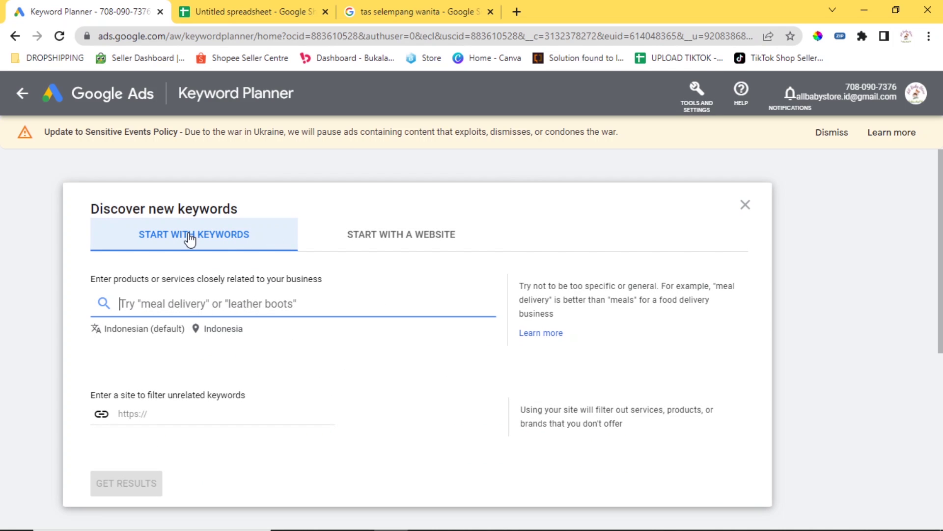
left_click(391, 237)
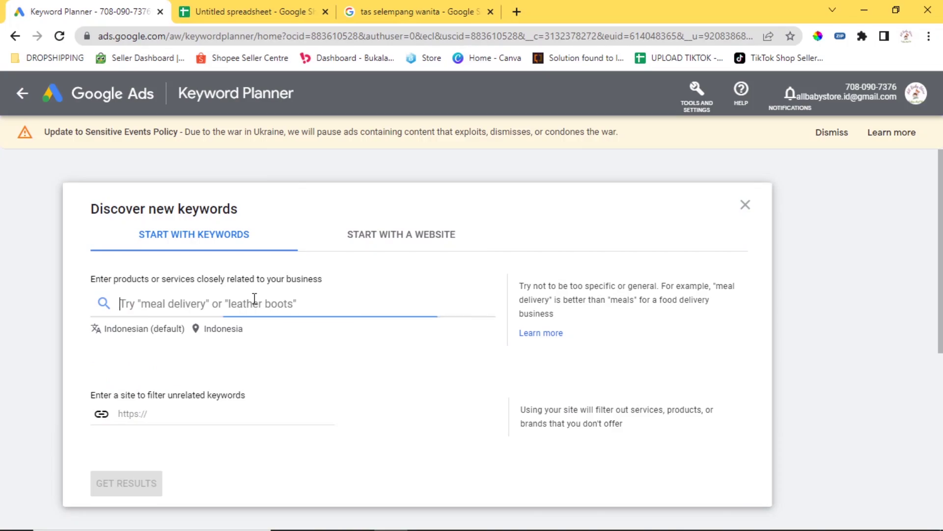
type("tas selempang")
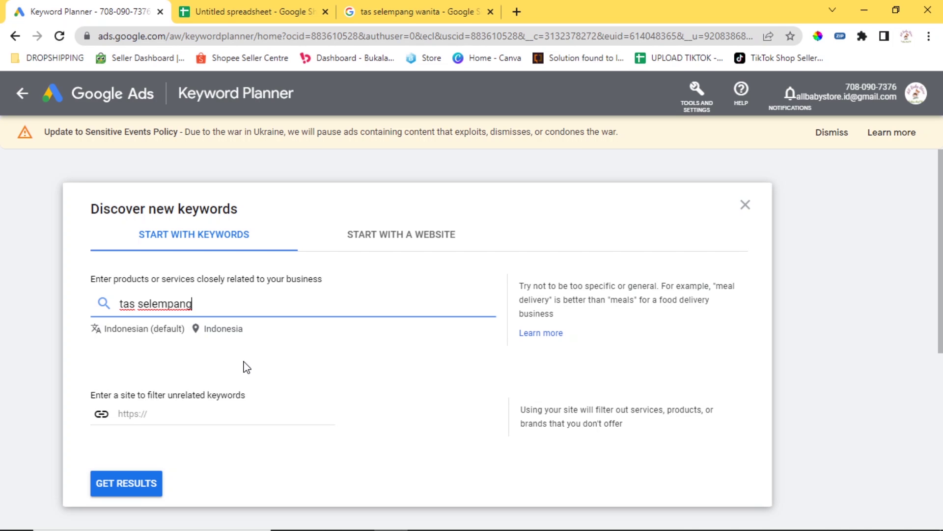
left_click(128, 487)
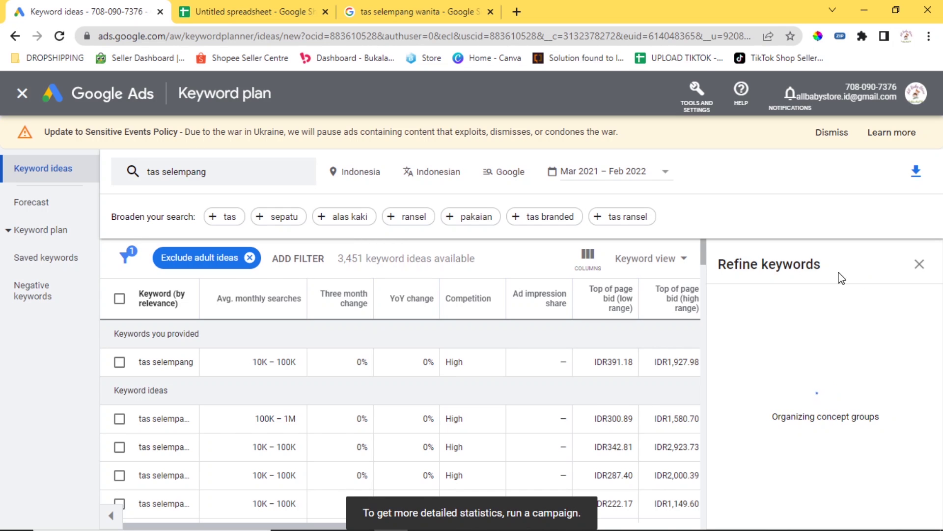
Close the Refine keywords panel and drag the Keyword column wider to show full keywords.
left_click(919, 266)
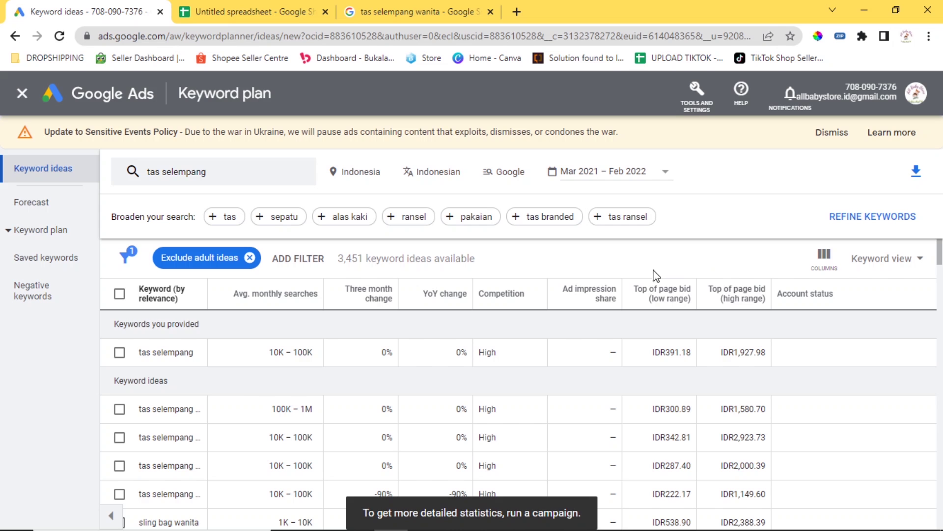
scroll(223, 332, "down", 3)
scroll(224, 331, "up", 3)
left_click_drag(206, 295, 374, 295)
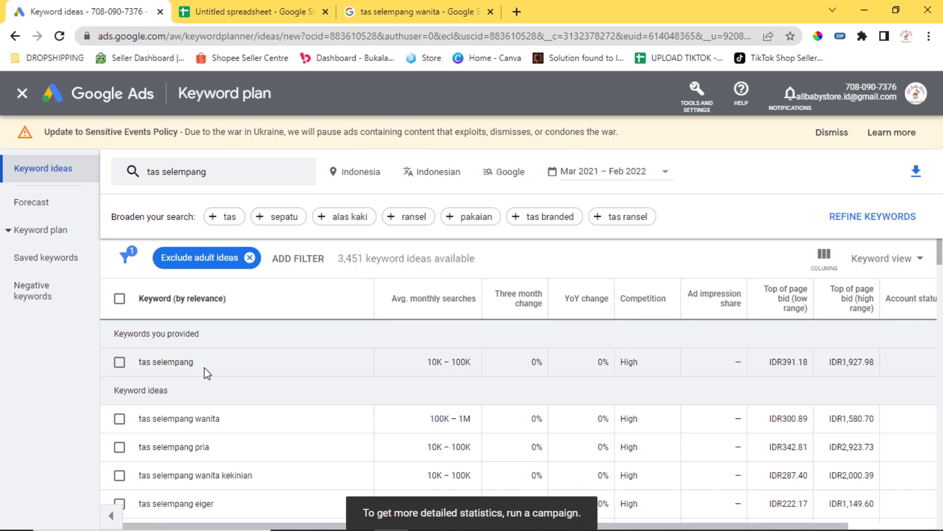
scroll(260, 418, "down", 2)
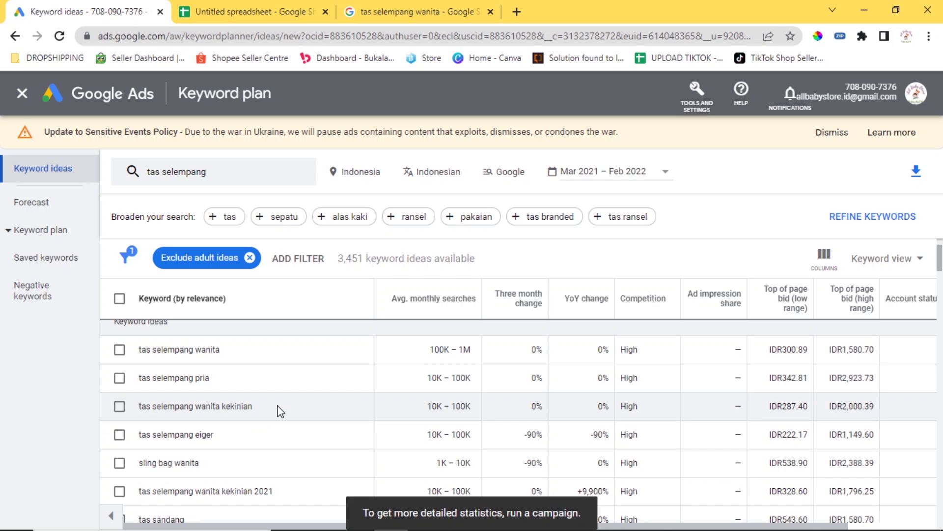
scroll(295, 415, "down", 8)
scroll(398, 425, "up", 8)
scroll(404, 427, "up", 2)
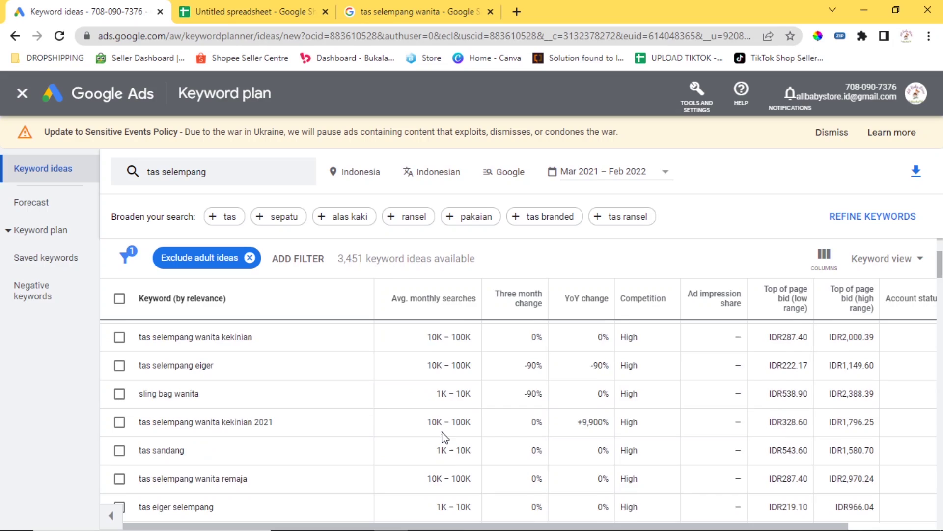
scroll(445, 437, "down", 3)
scroll(439, 437, "down", 4)
scroll(438, 437, "down", 10)
scroll(436, 435, "down", 10)
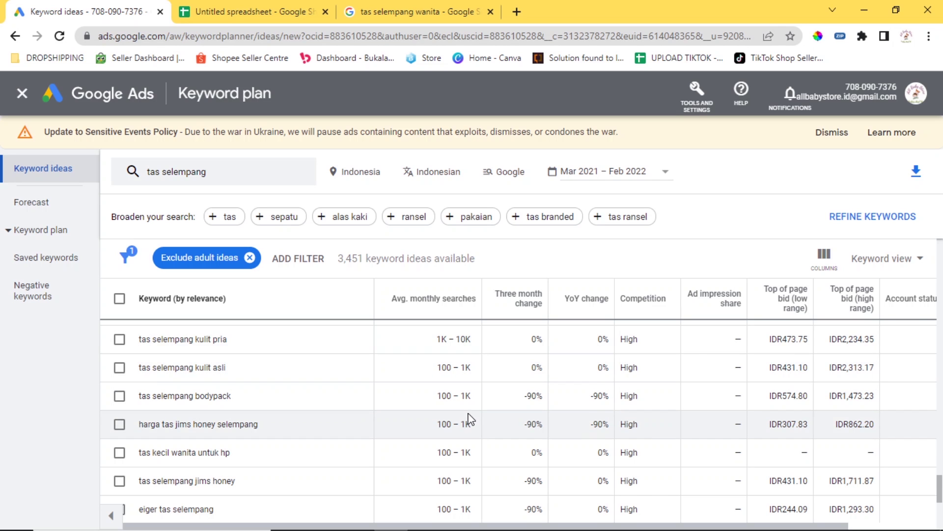
Select all keyword ideas and download them to Google Sheets under the default name.
scroll(389, 382, "up", 5)
scroll(364, 371, "up", 10)
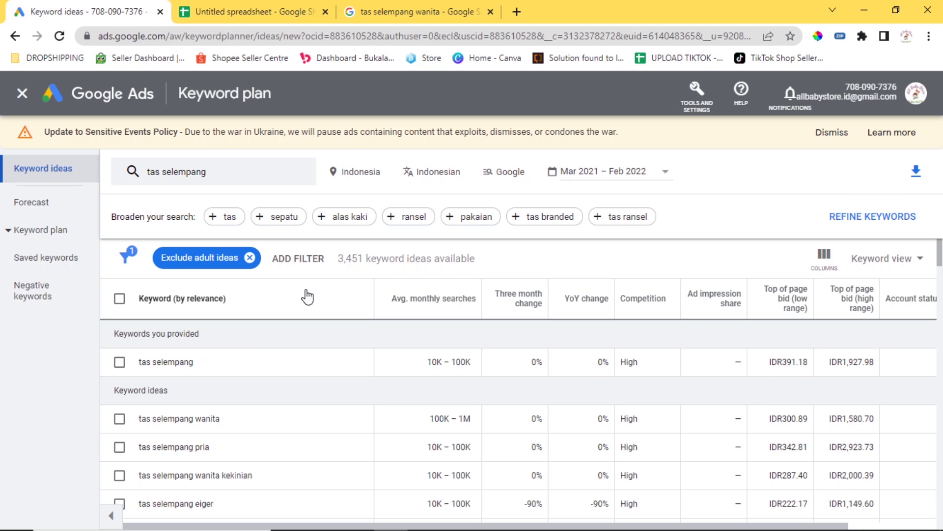
left_click(119, 298)
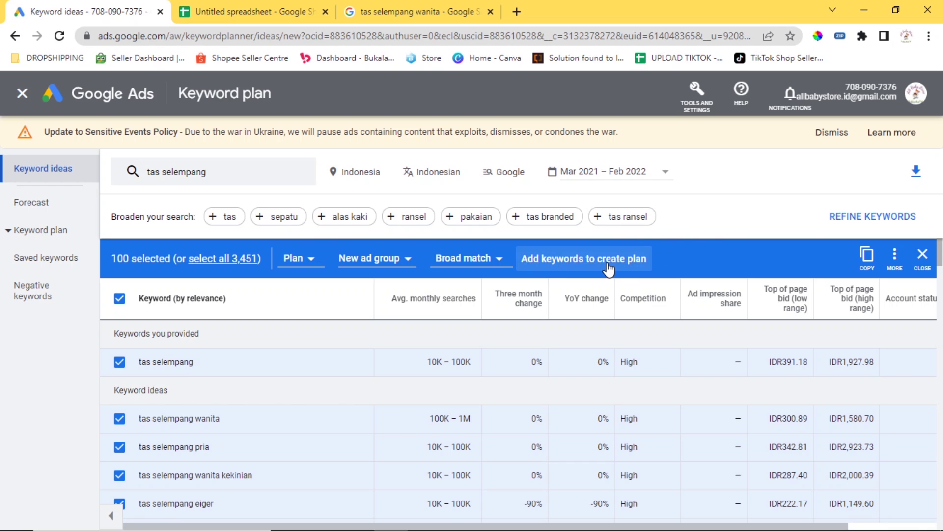
left_click(916, 171)
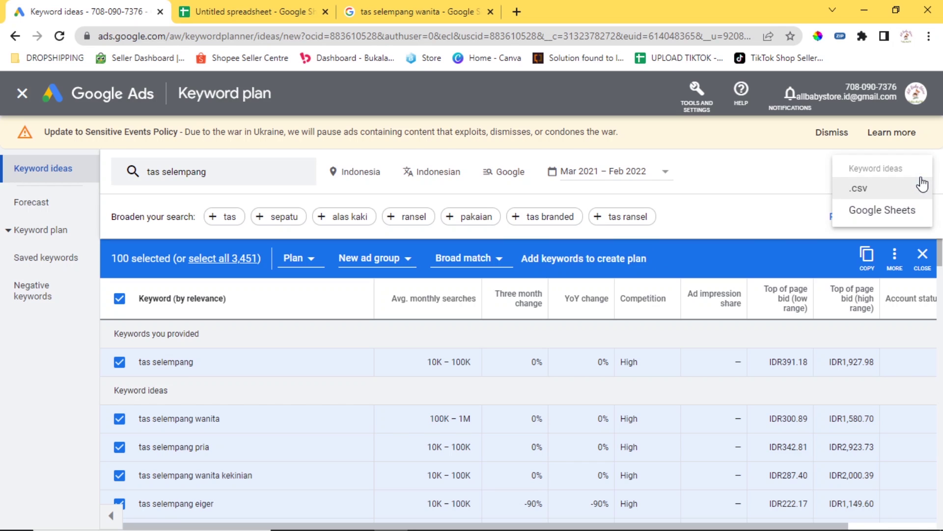
left_click(894, 211)
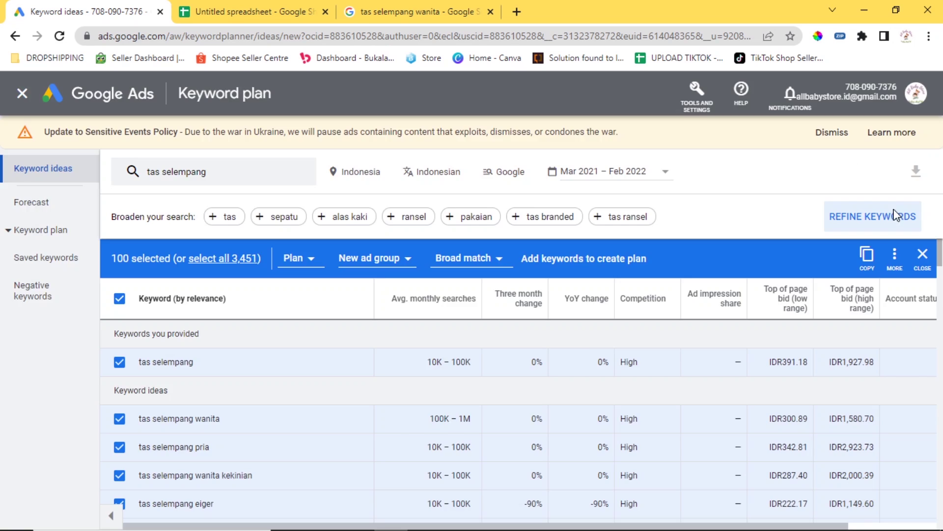
left_click(572, 389)
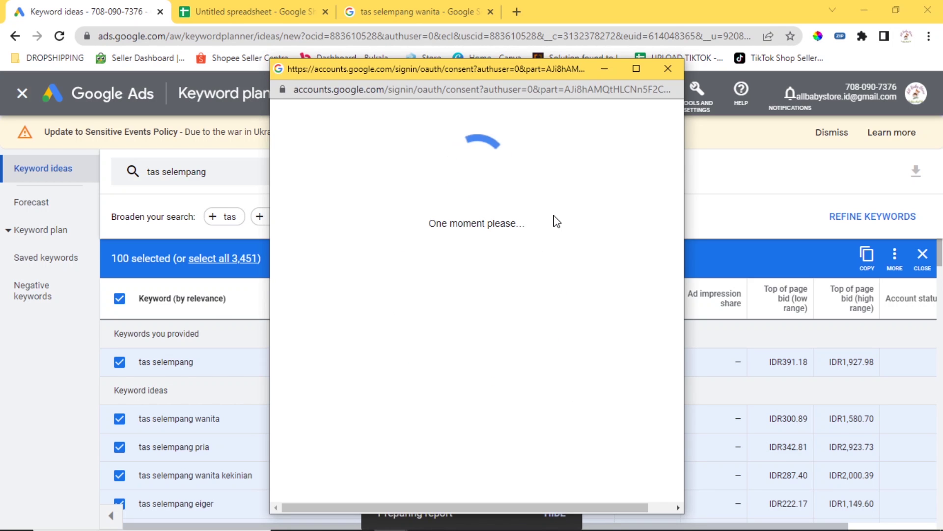
Open the exported Keyword Stats sheet, widen column A, and check monthly search values.
left_click(530, 514)
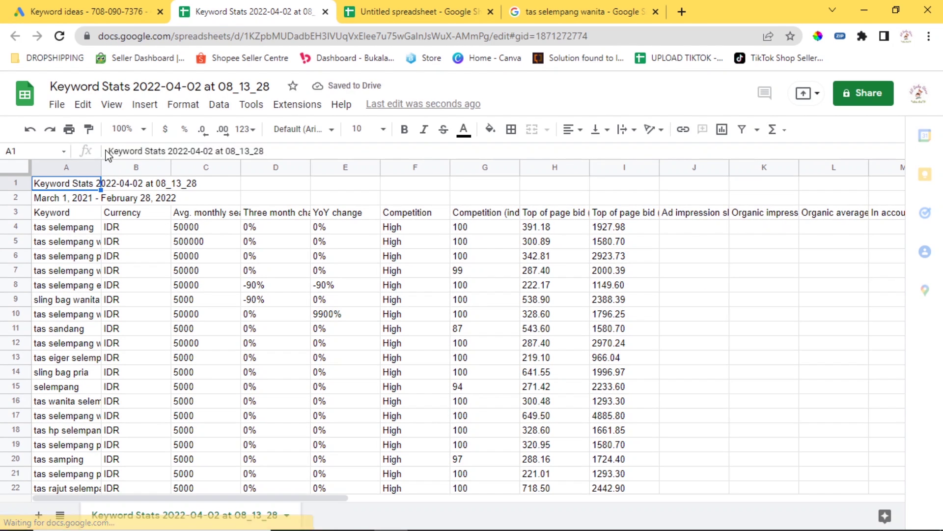
left_click_drag(101, 172, 318, 169)
left_click(446, 271)
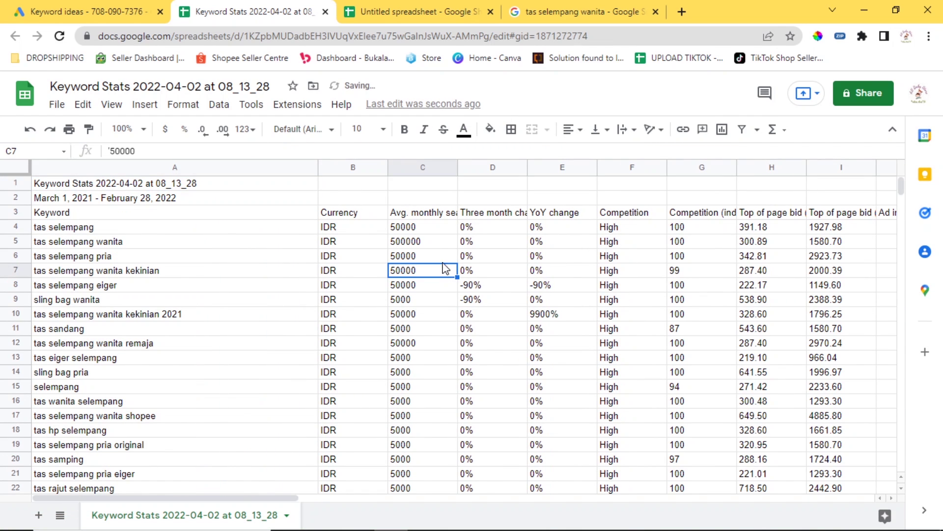
left_click(441, 232)
left_click(441, 257)
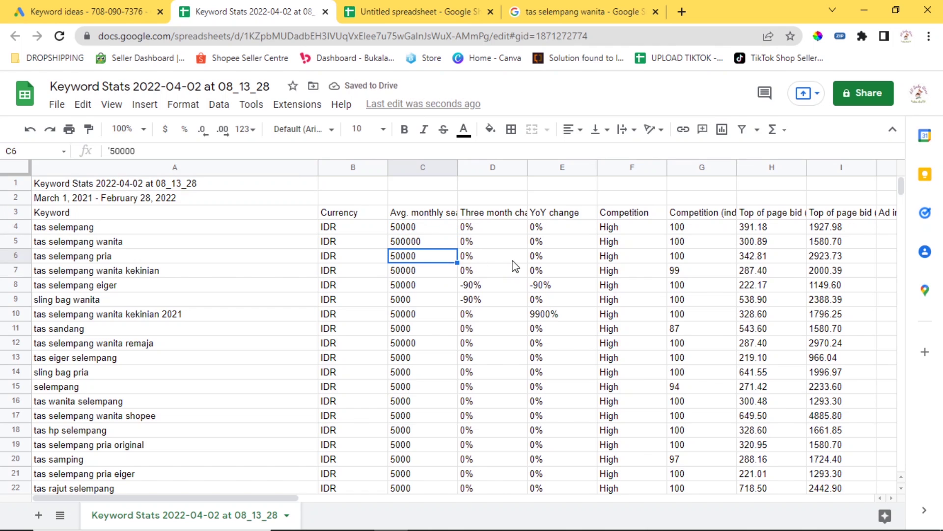
left_click(689, 262)
left_click(634, 272)
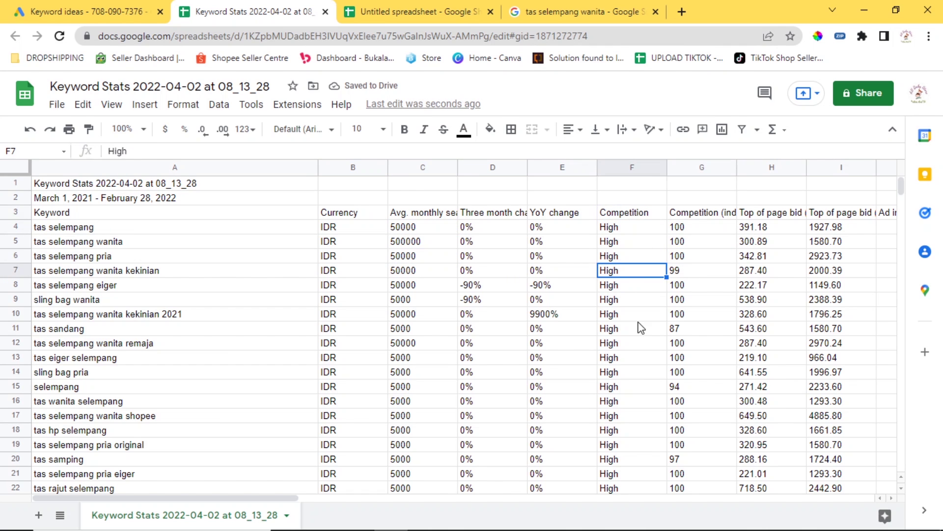
Review the competition levels in column F, including F4, F20 and F22.
scroll(636, 344, "down", 8)
scroll(636, 357, "up", 4)
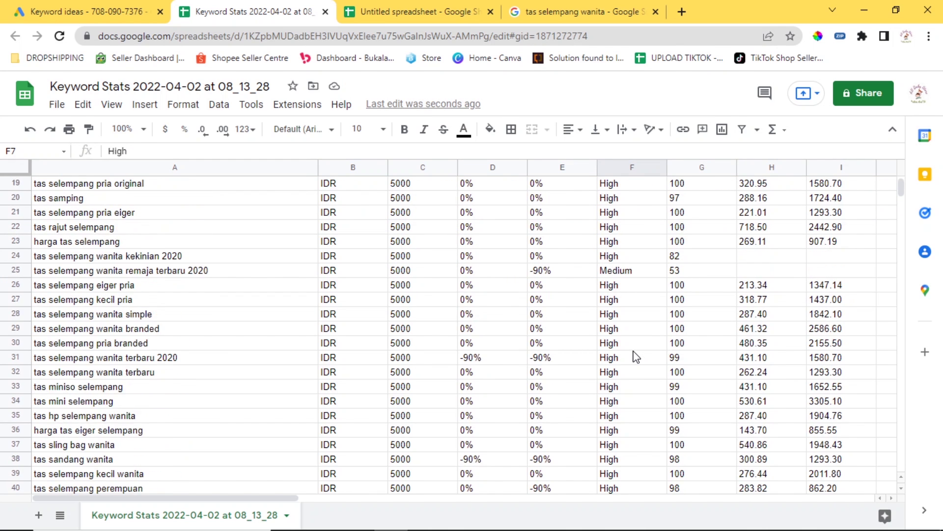
left_click(625, 273)
left_click(627, 301)
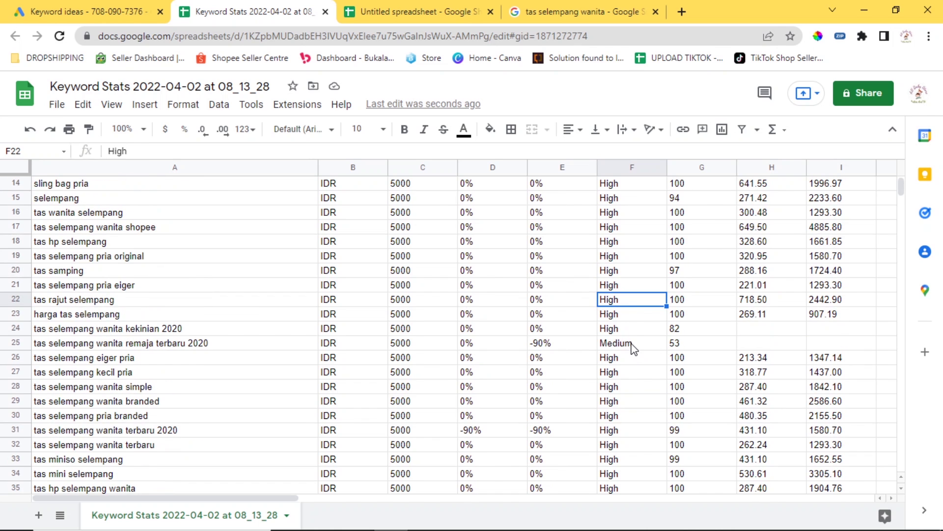
scroll(634, 344, "up", 5)
left_click(625, 230)
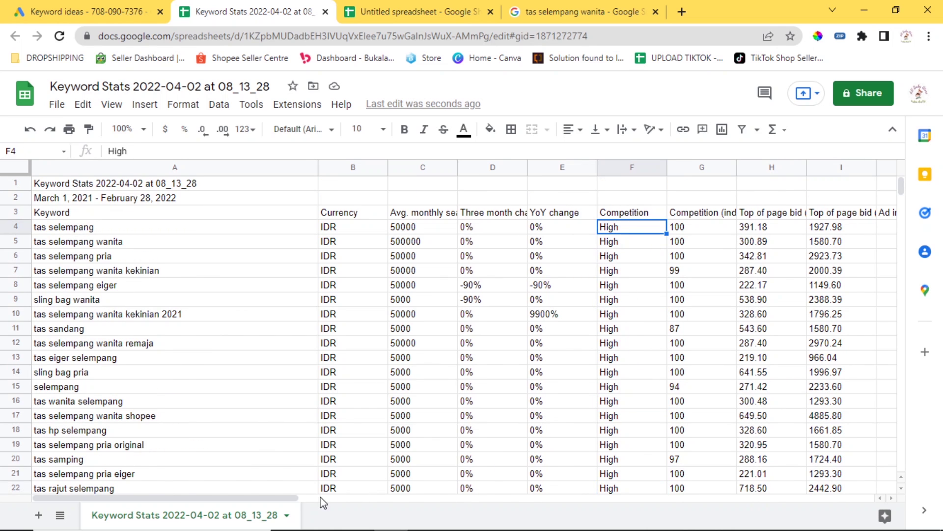
left_click_drag(291, 498, 408, 502)
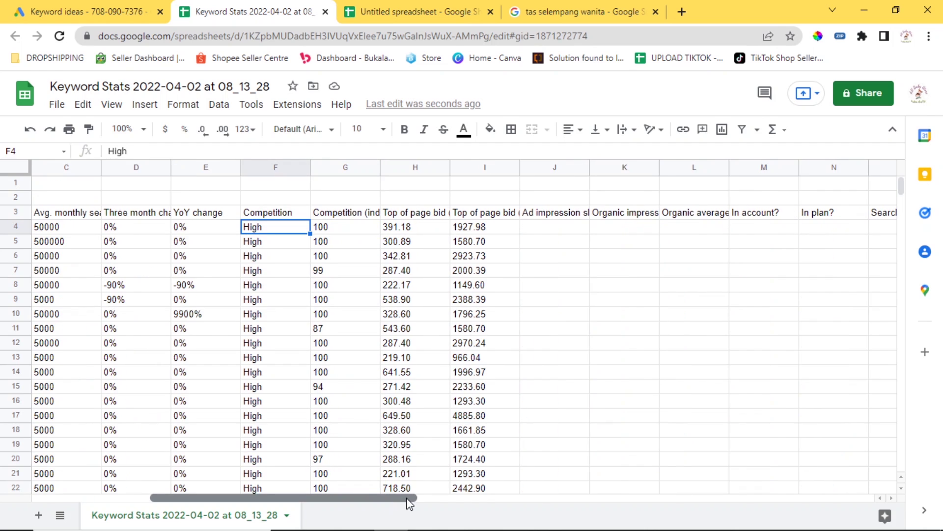
Widen columns G, H and I so their full headers show.
left_click(377, 166)
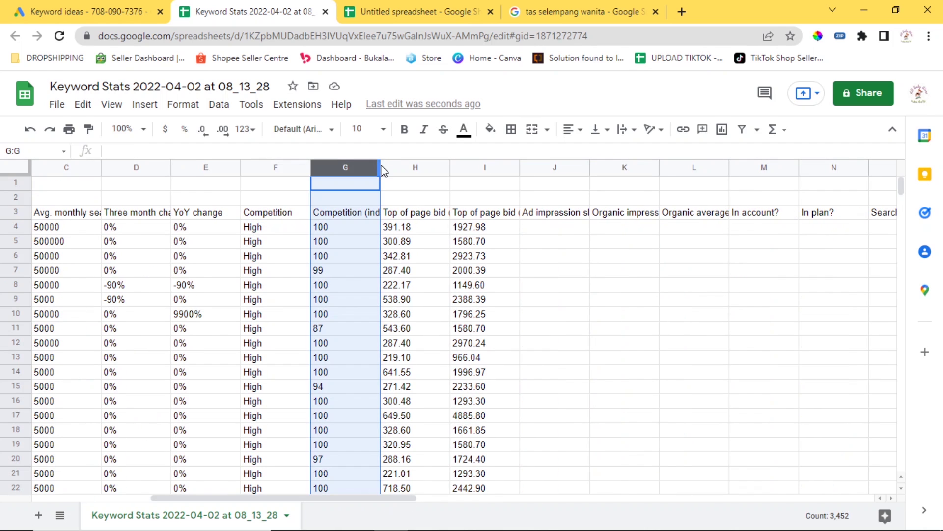
left_click_drag(382, 166, 437, 167)
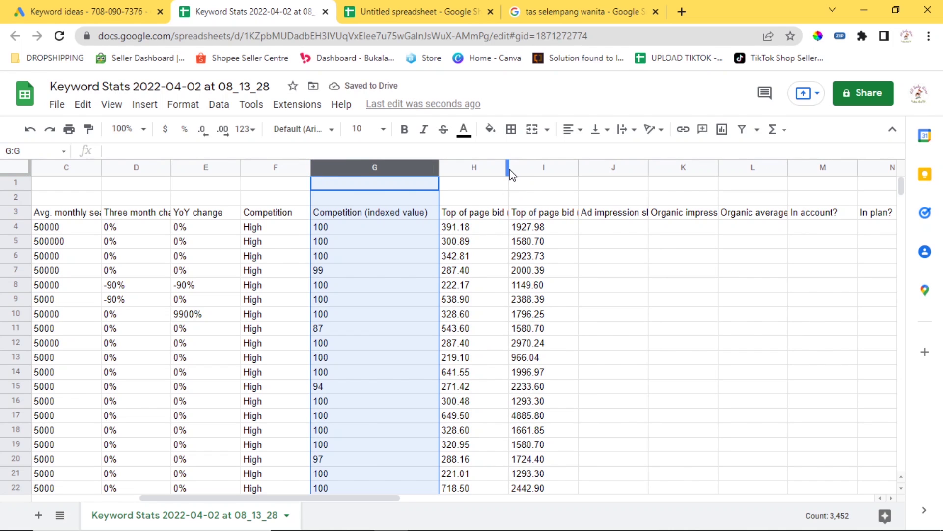
left_click_drag(510, 174, 552, 169)
left_click_drag(622, 169, 694, 169)
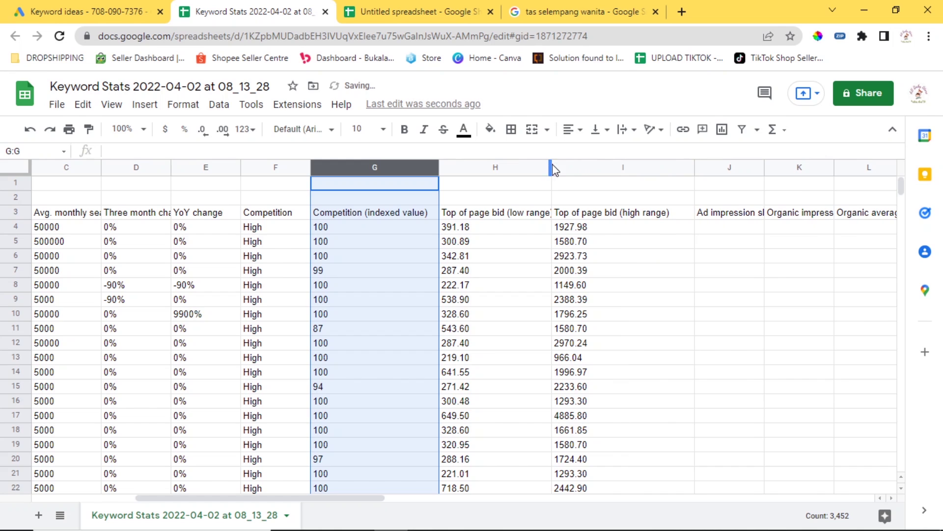
left_click_drag(551, 164, 608, 164)
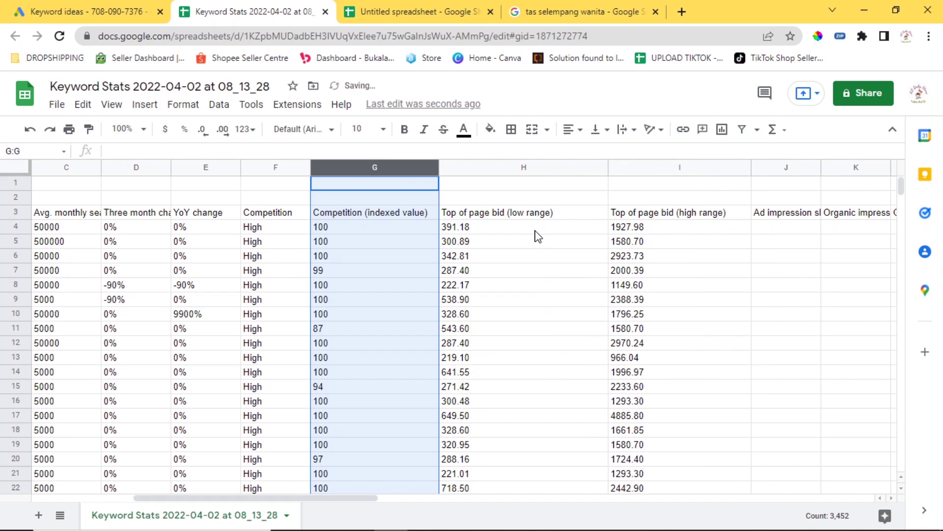
Inspect the low and high top-of-page bid headers and select row 4's bid values.
left_click(540, 213)
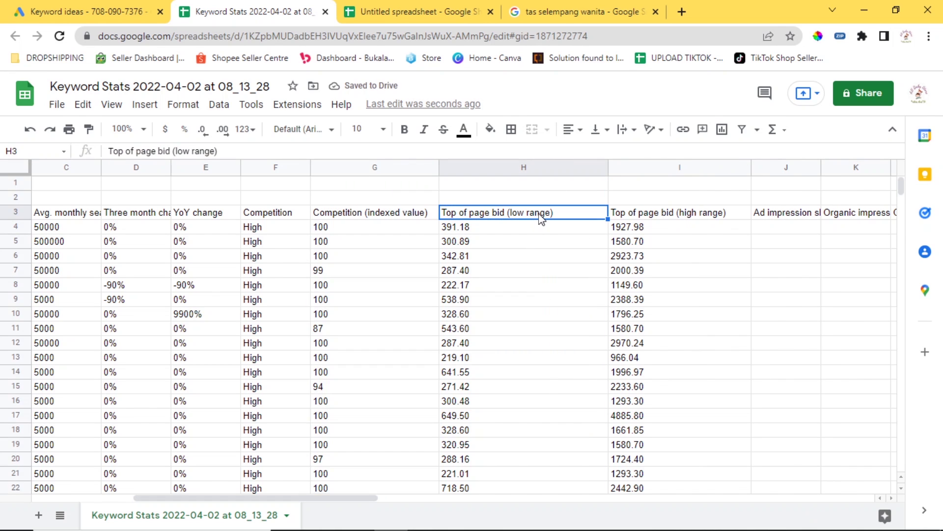
left_click(679, 216)
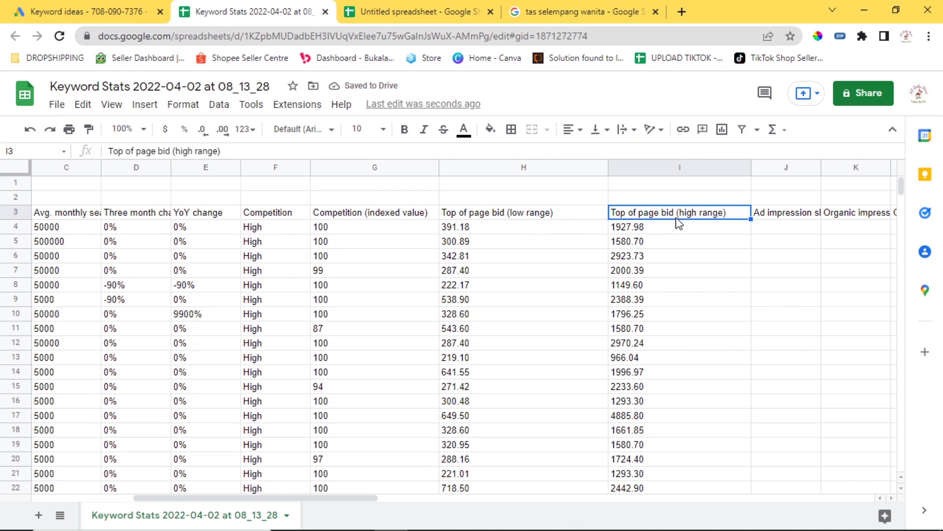
left_click(575, 217)
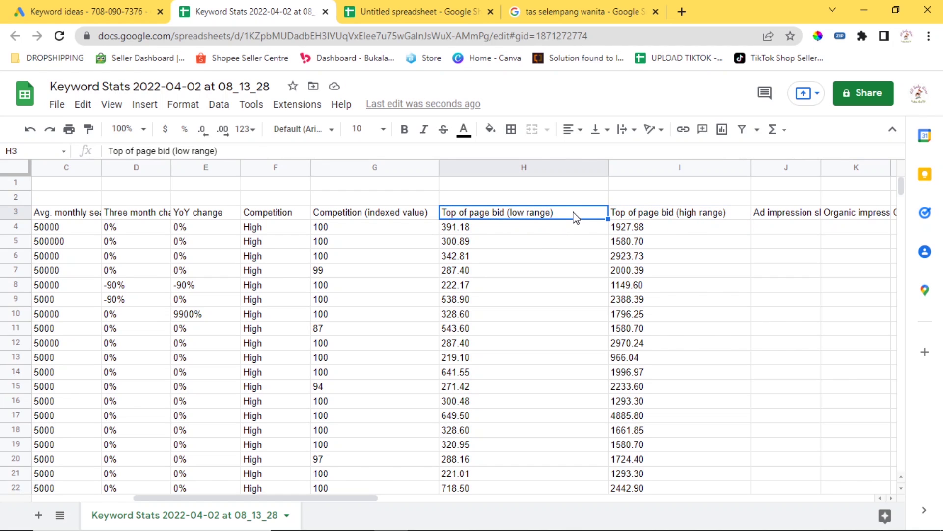
left_click(538, 232)
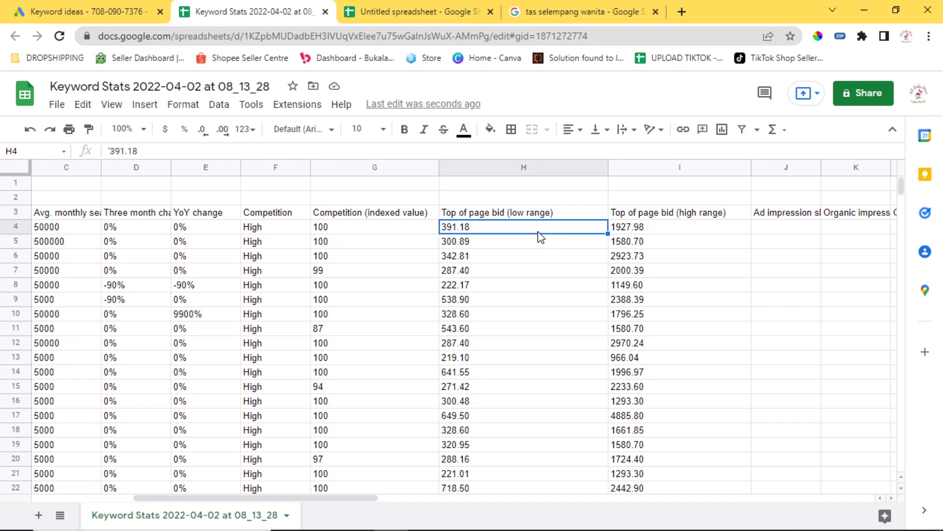
left_click_drag(562, 236, 623, 234)
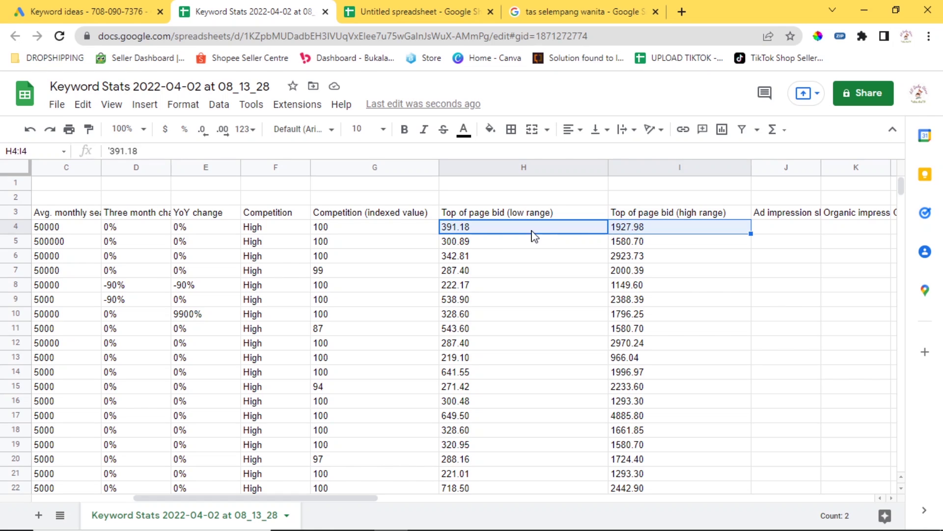
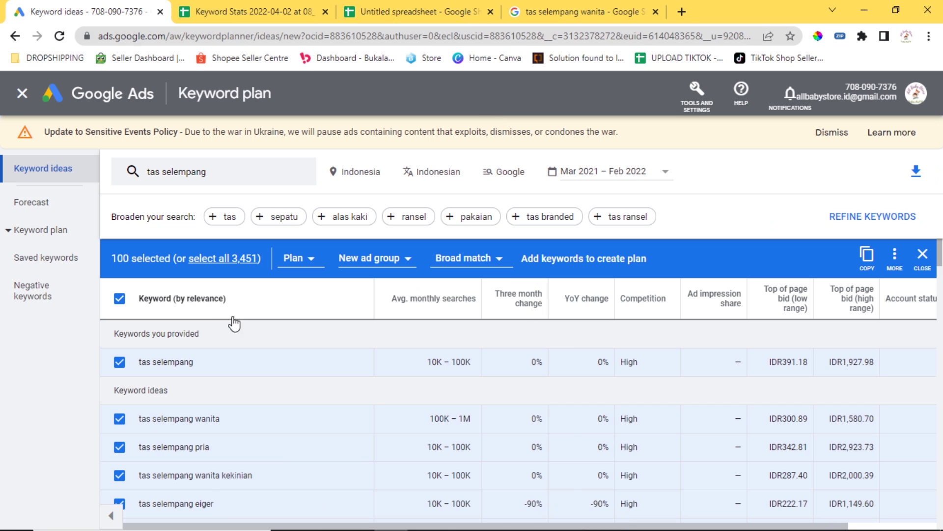
Deselect all keyword ideas in the results list.
scroll(355, 322, "down", 3)
scroll(460, 398, "up", 3)
left_click(119, 298)
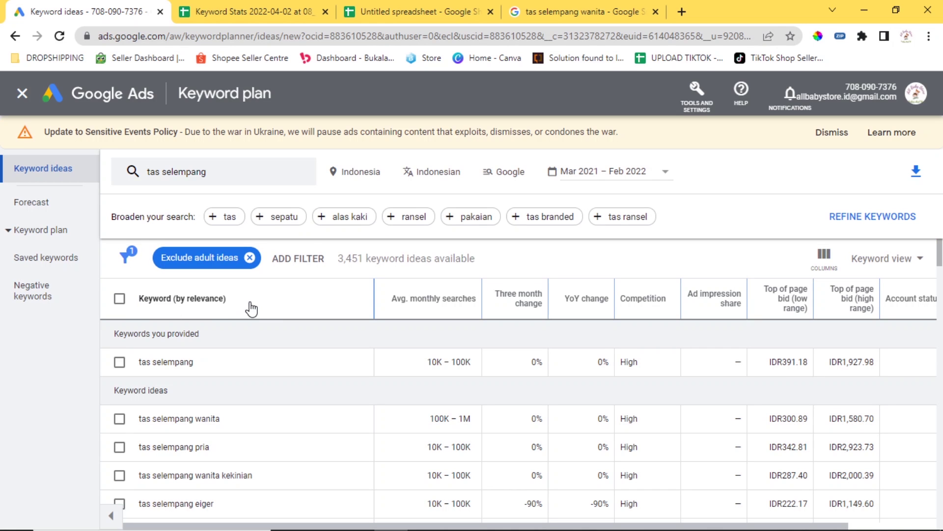
Start discovering new keywords from a website and open a new browser tab.
left_click(69, 172)
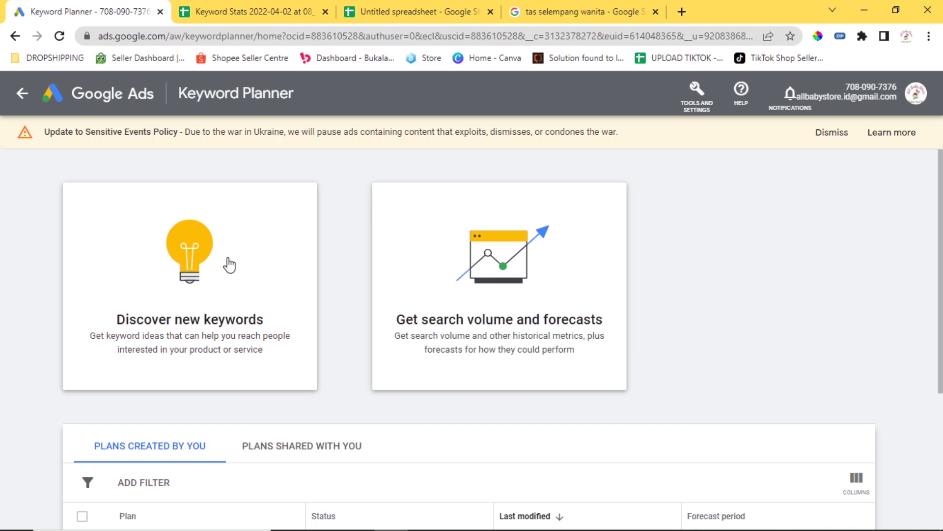
left_click(229, 265)
left_click(367, 224)
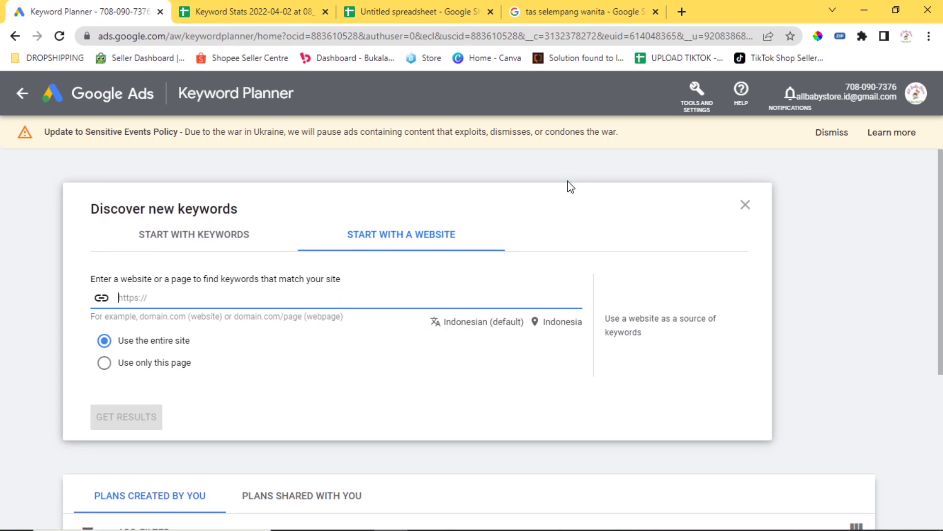
left_click(682, 12)
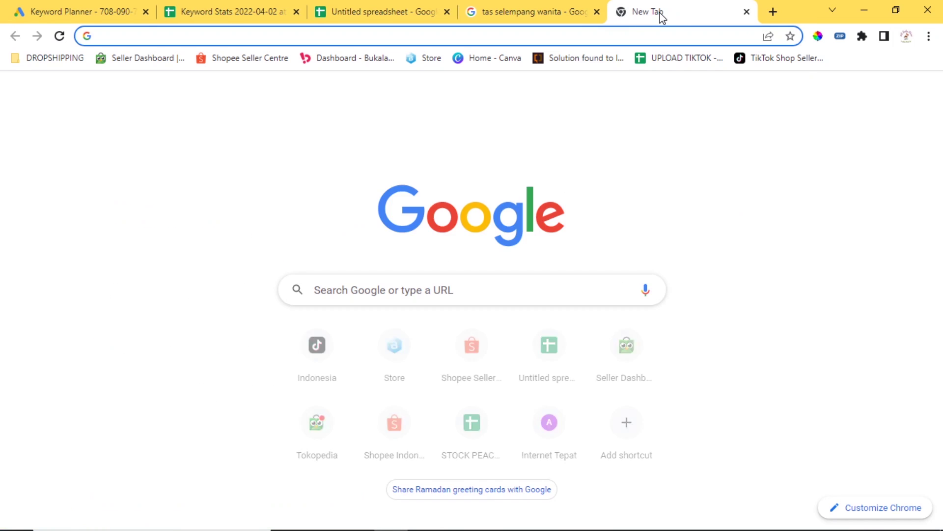
Search Google for 'coralspace' and open the 'Coralspace – Get Your Own Offices' homepage.
type("coralspace")
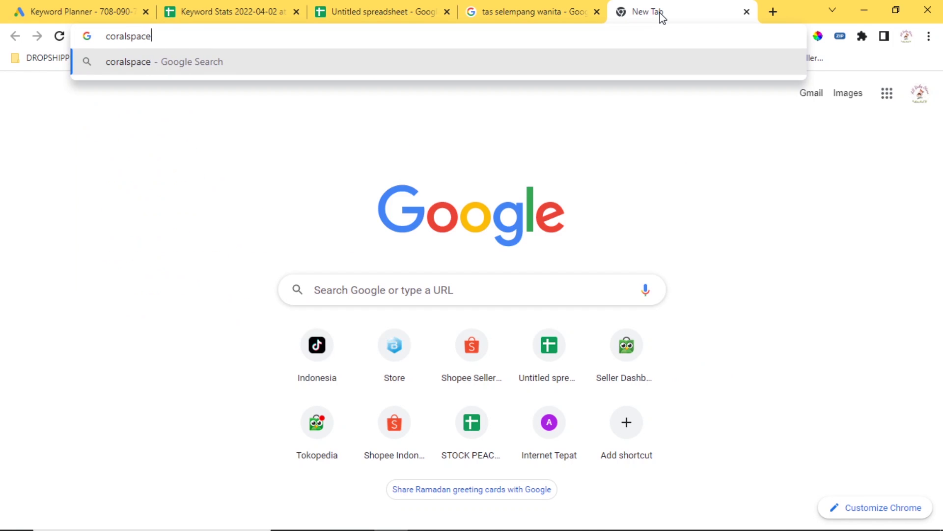
type(".id")
key("Return")
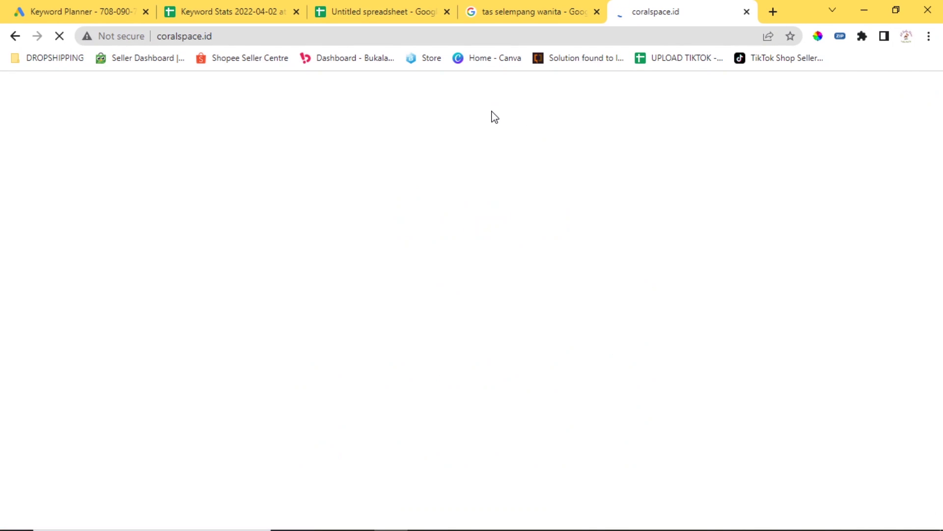
left_click(272, 36)
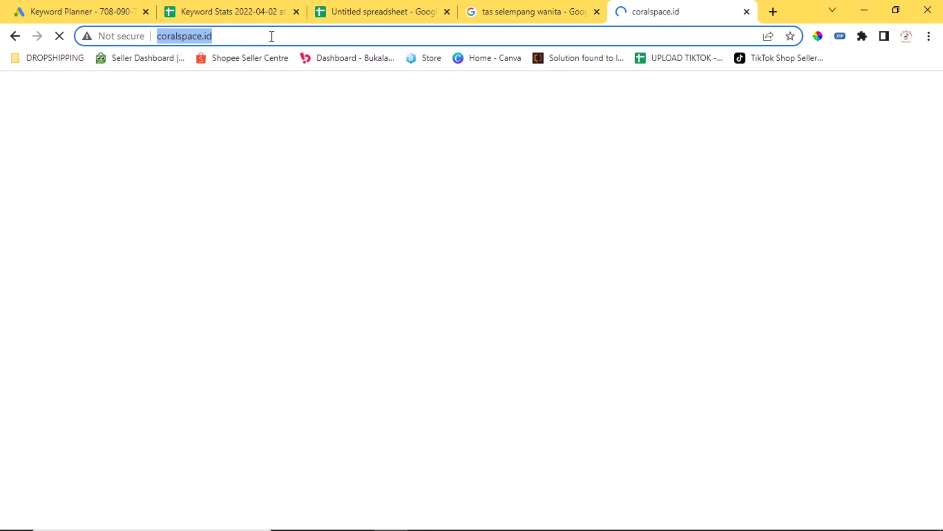
type("cora")
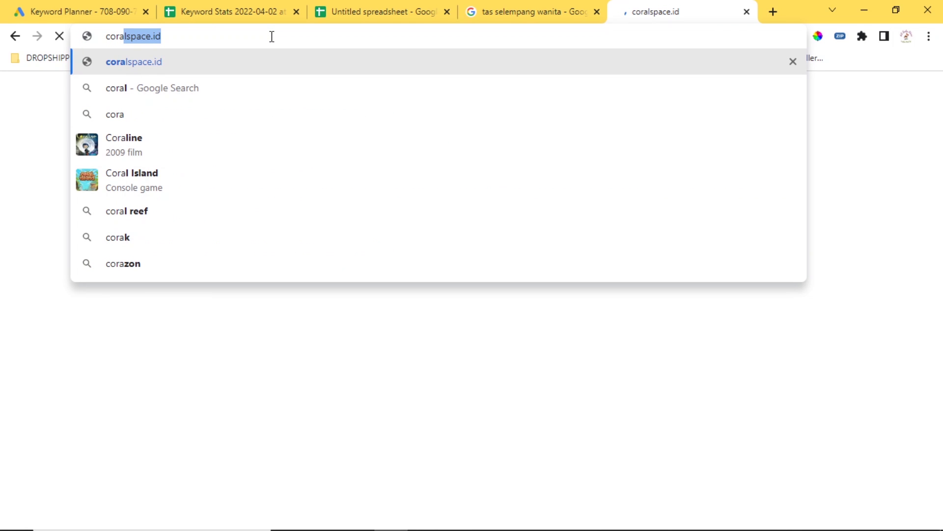
type("l")
key("Right")
key("BackSpace")
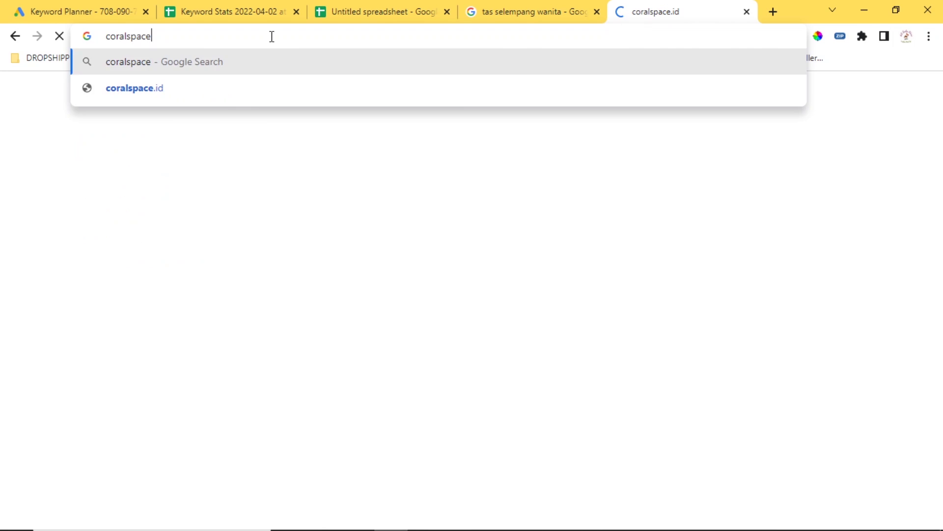
key("Return")
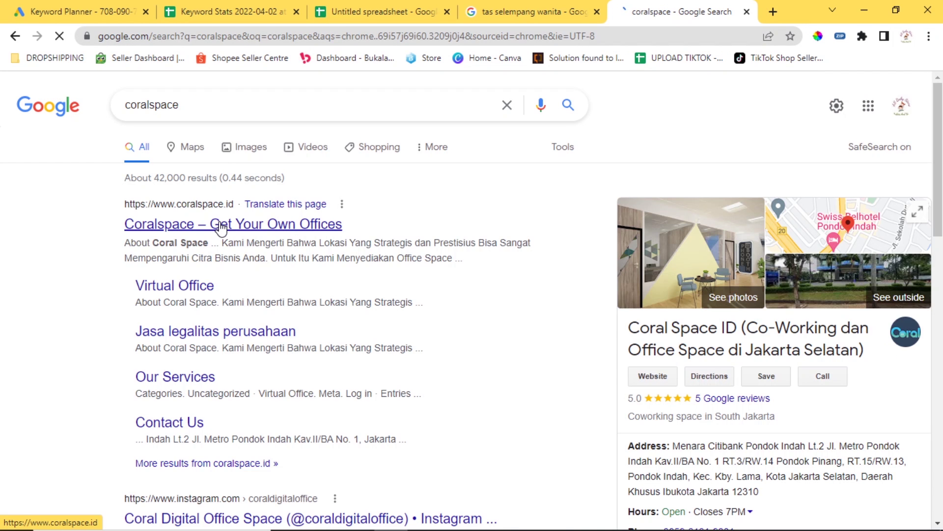
left_click(221, 227)
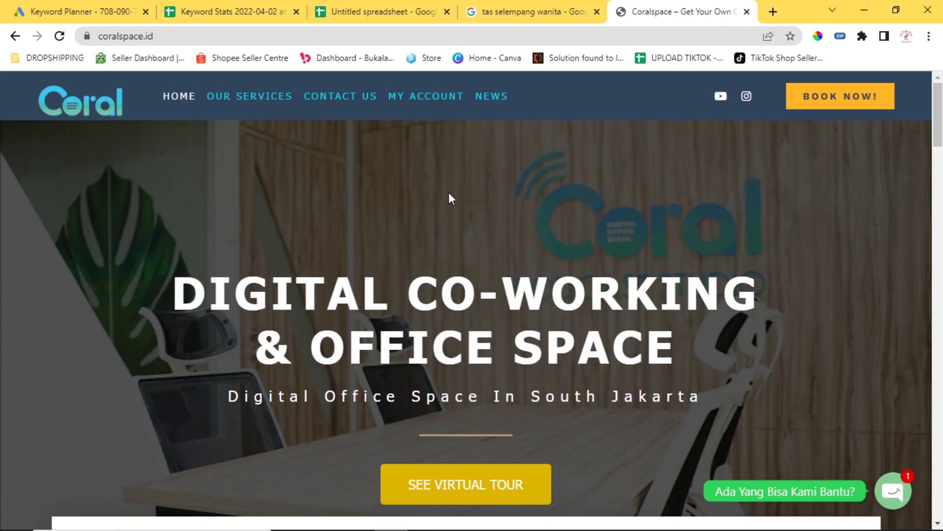
scroll(358, 195, "down", 8)
scroll(483, 268, "up", 8)
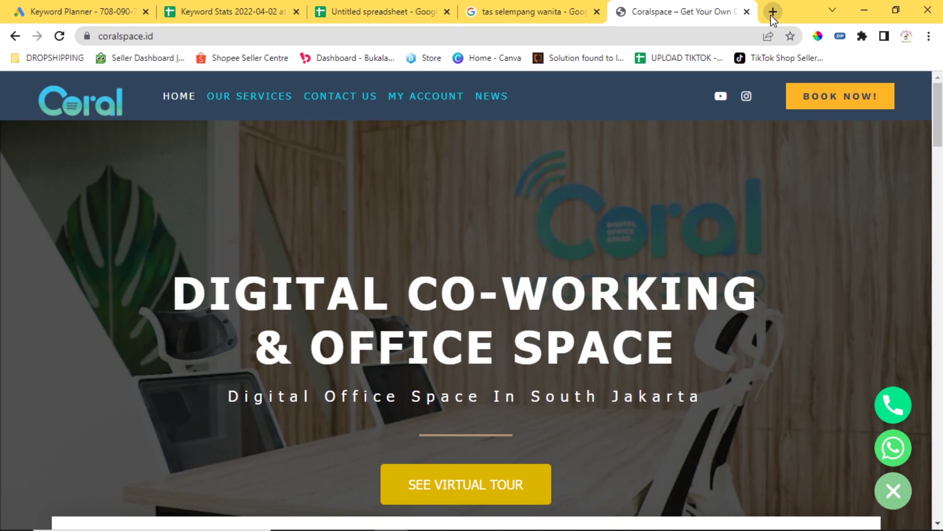
In another new tab, search 'wework' and open the official wework.com site.
left_click(773, 11)
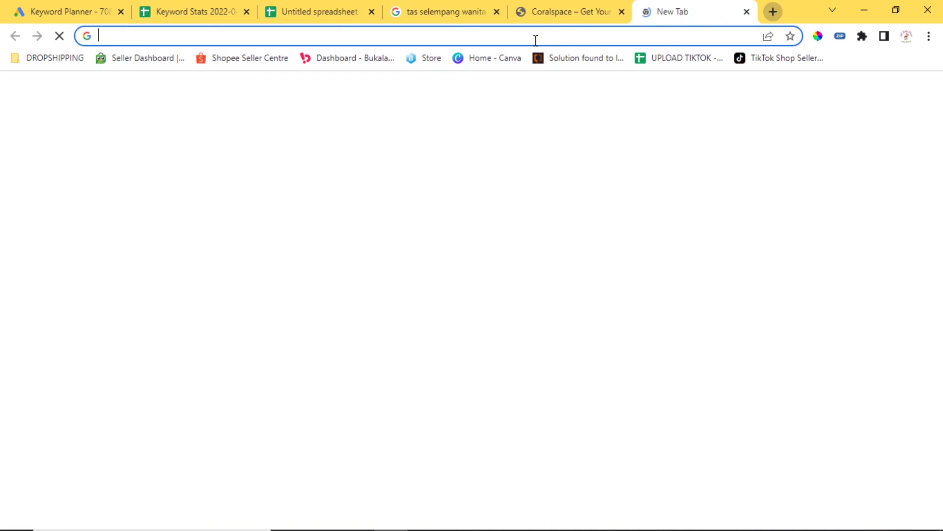
type("we")
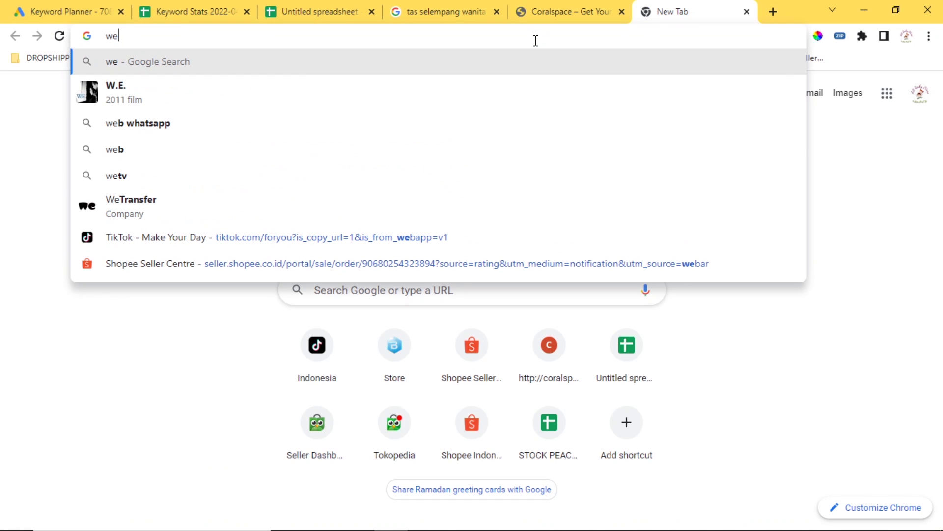
type("work")
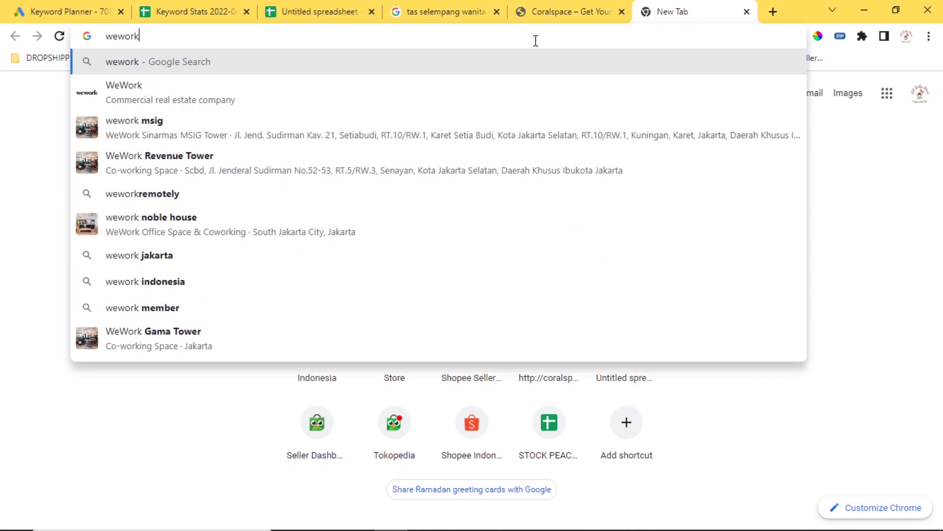
key("Return")
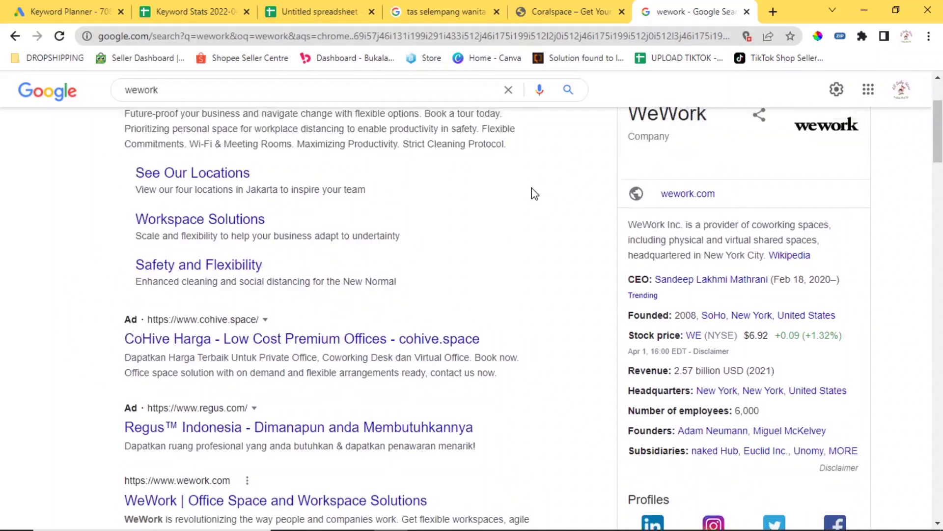
scroll(535, 199, "up", 2)
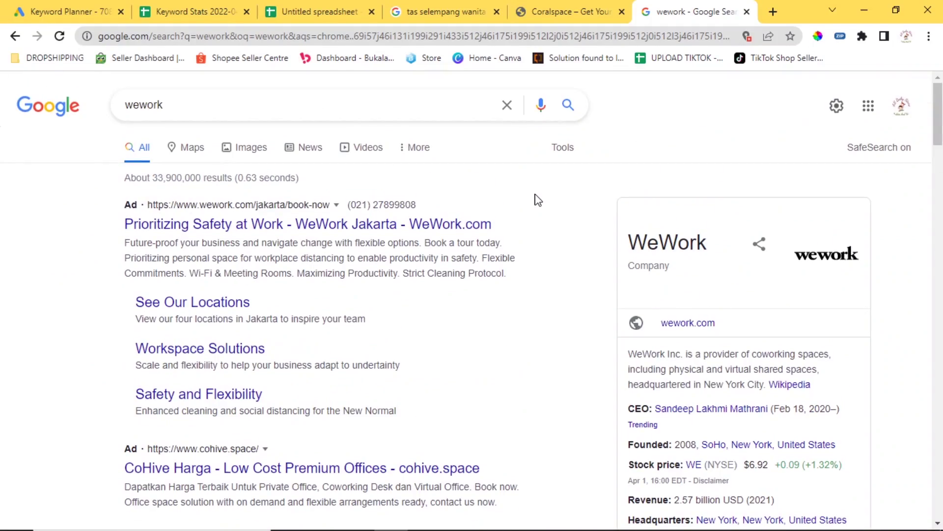
scroll(535, 199, "down", 5)
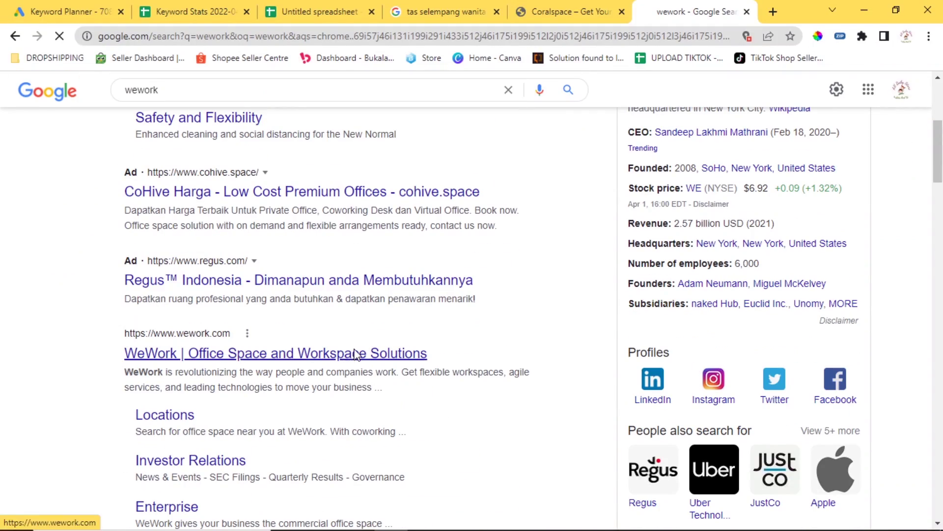
left_click(357, 353)
Copy the WeWork site address from the address bar.
left_click(131, 37)
right_click(131, 37)
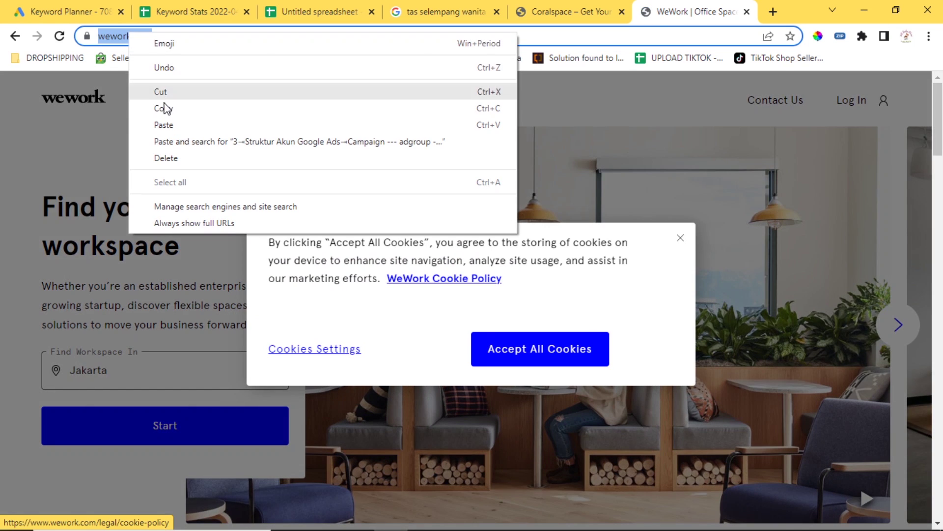
left_click(162, 106)
Paste the WeWork address as the source website and get 17 keyword ideas.
left_click(75, 6)
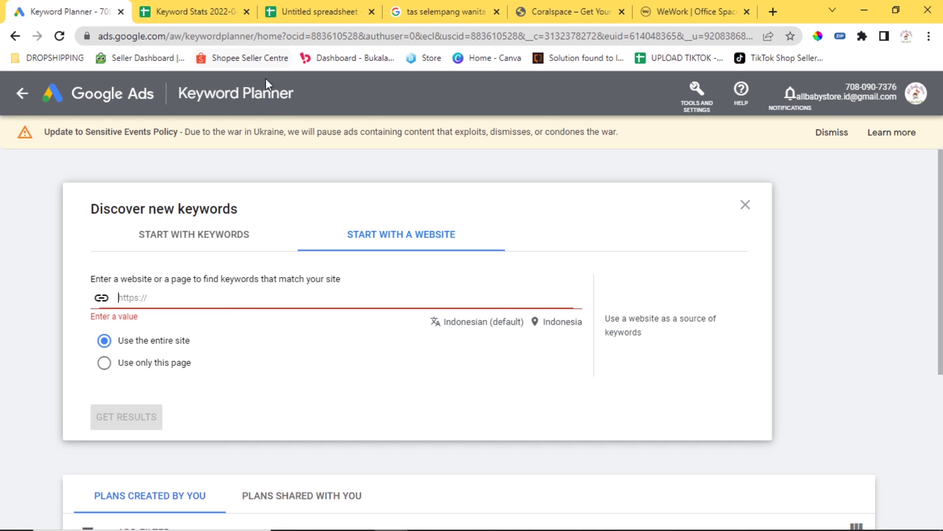
key("ctrl+v")
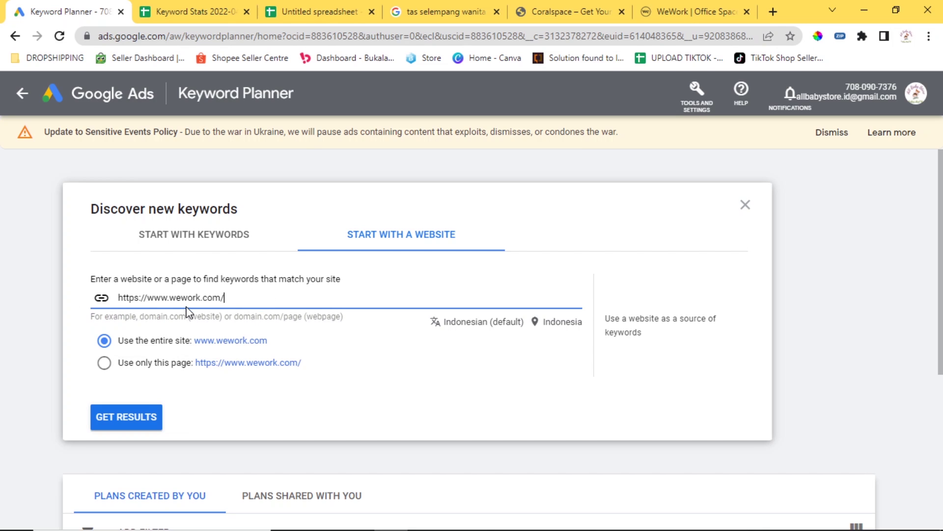
left_click(142, 412)
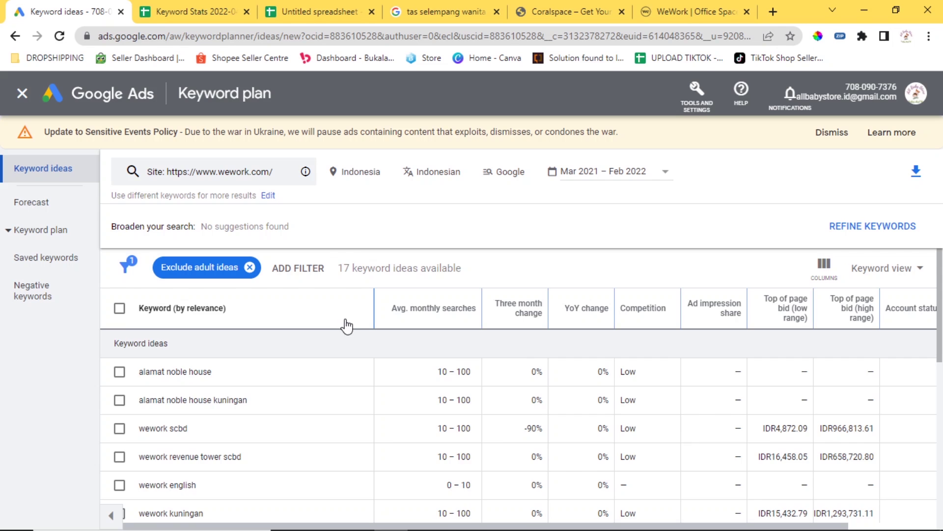
scroll(346, 322, "down", 5)
scroll(349, 353, "down", 3)
scroll(349, 359, "up", 6)
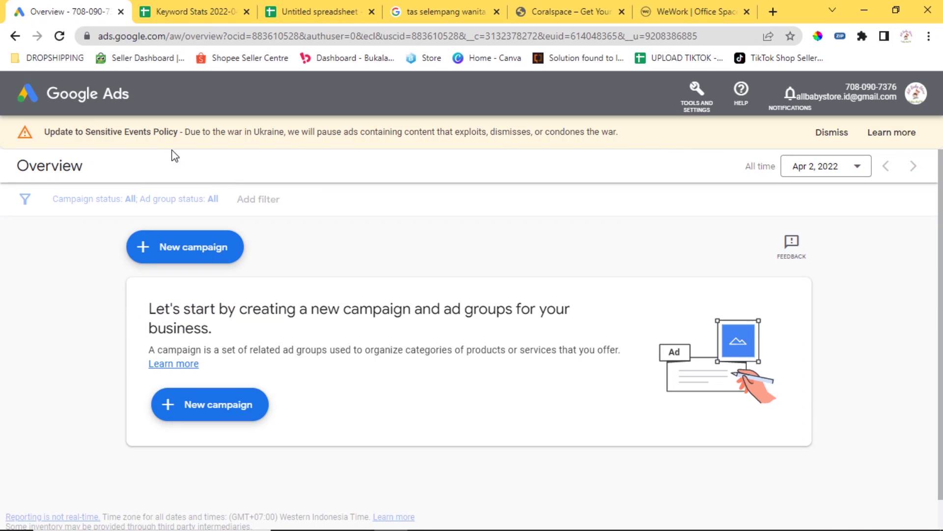
Return to Keyword Planner via Tools and Settings and choose 'Get search volume and forecasts'.
left_click(697, 94)
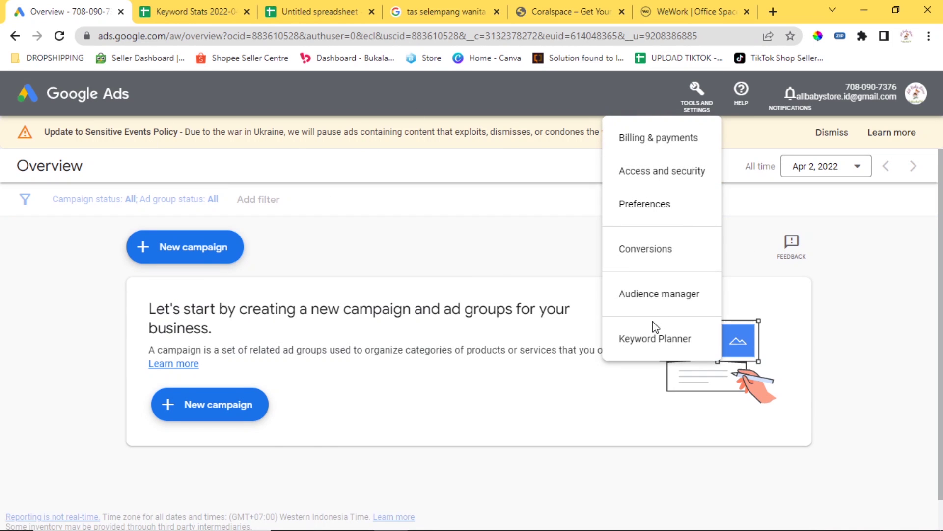
left_click(658, 335)
left_click(487, 284)
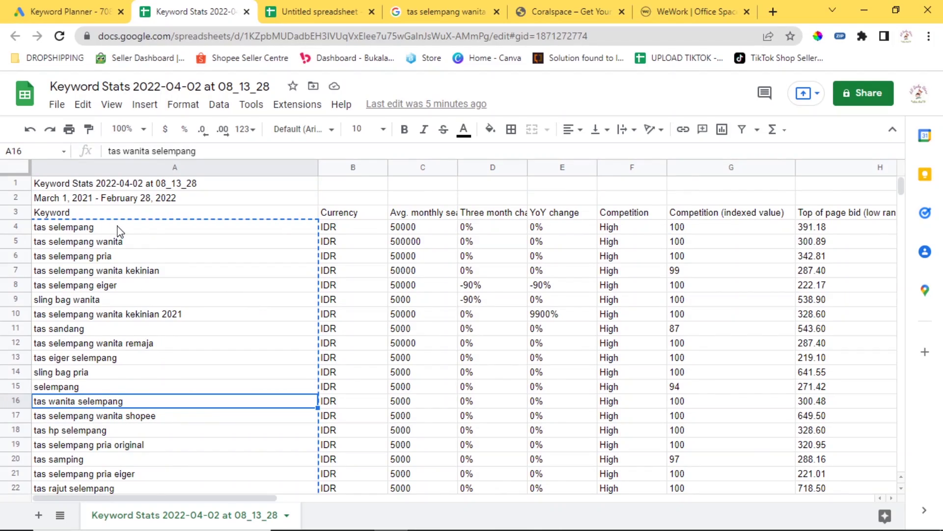
Select the 33 tas selempang keywords in A4:A36 and return to Keyword Planner.
left_click(119, 229)
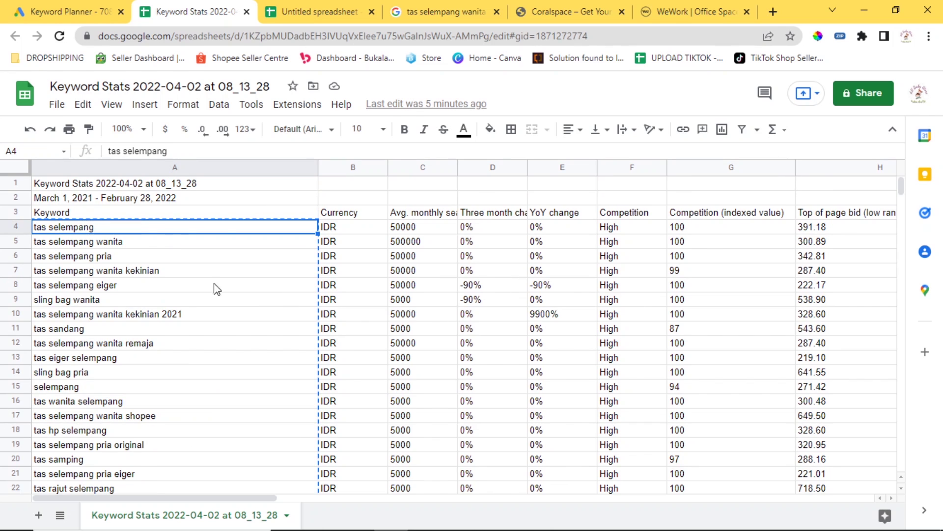
scroll(223, 289, "down", 3)
scroll(238, 294, "down", 3)
scroll(237, 296, "up", 5)
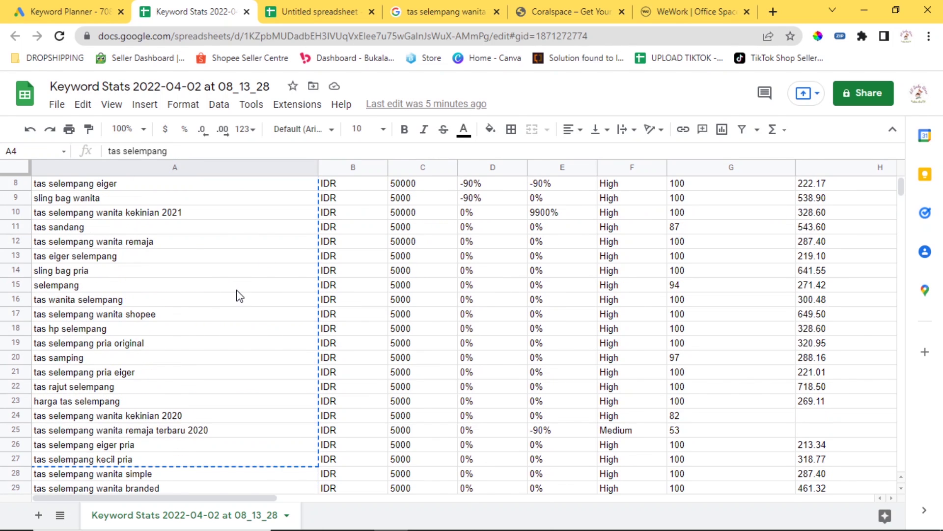
left_click_drag(178, 202, 201, 433)
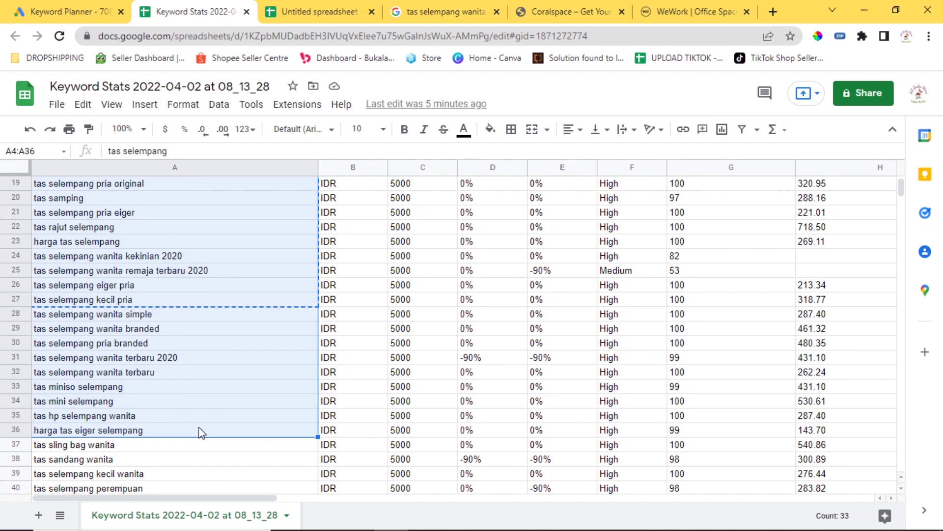
left_click(94, 6)
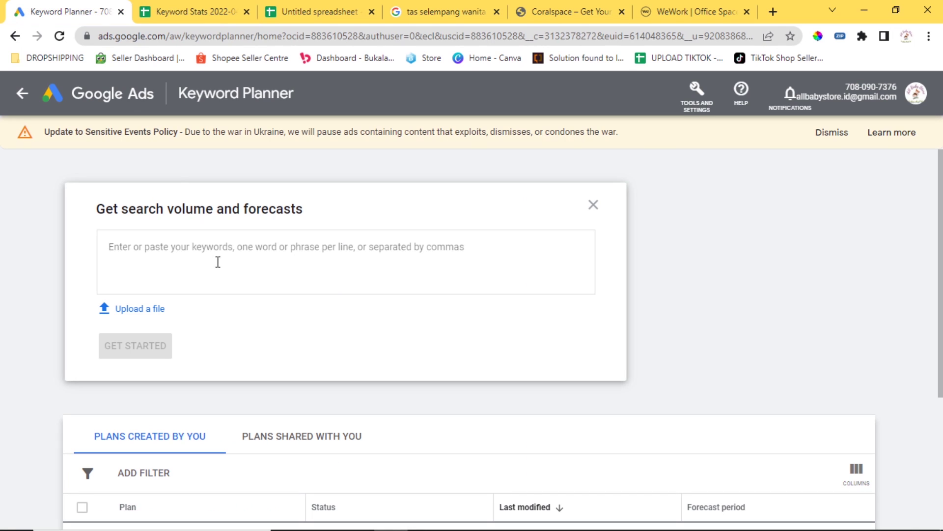
Paste the tas selempang keywords into the forecasts box and create the keyword plan.
key("ctrl+v")
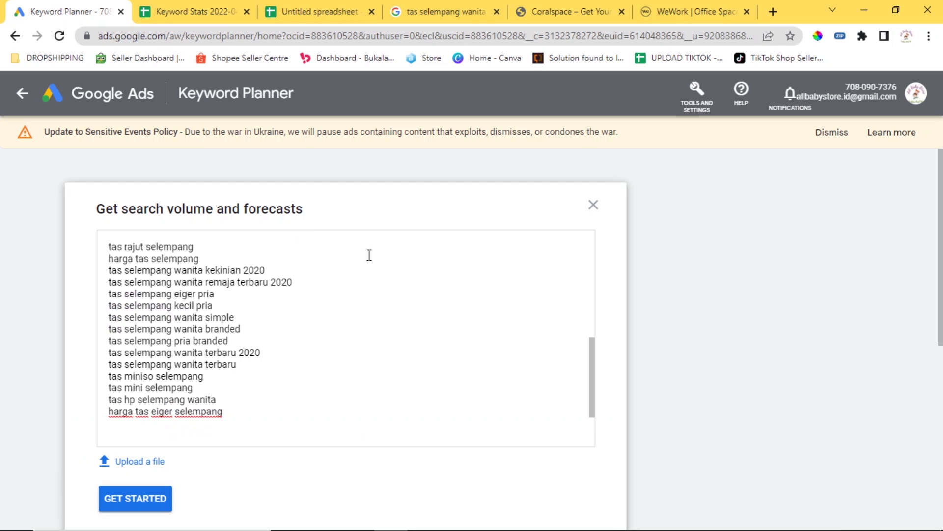
scroll(403, 258, "down", 3)
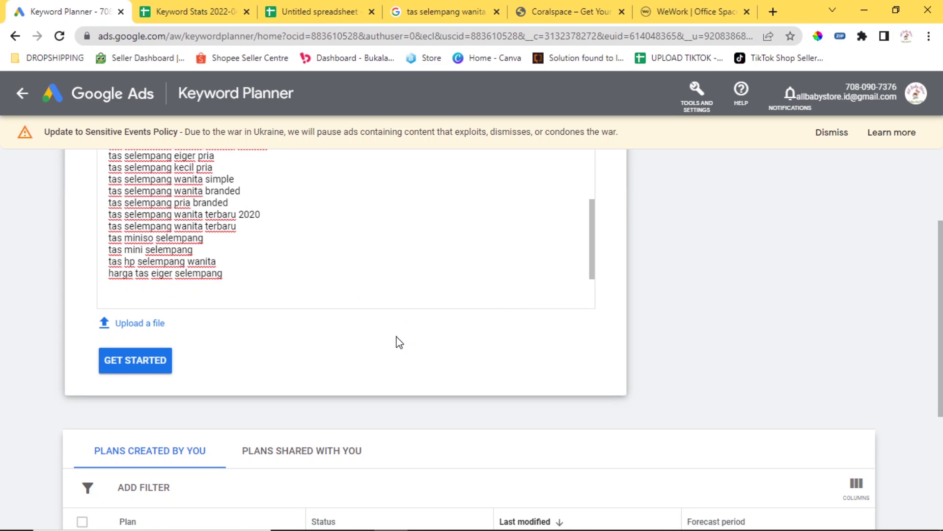
scroll(384, 335, "up", 10)
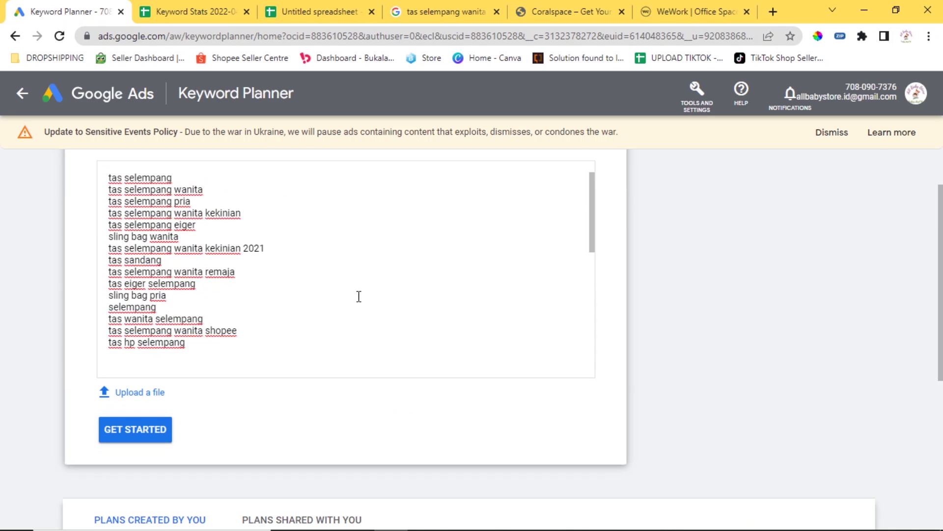
scroll(272, 256, "down", 5)
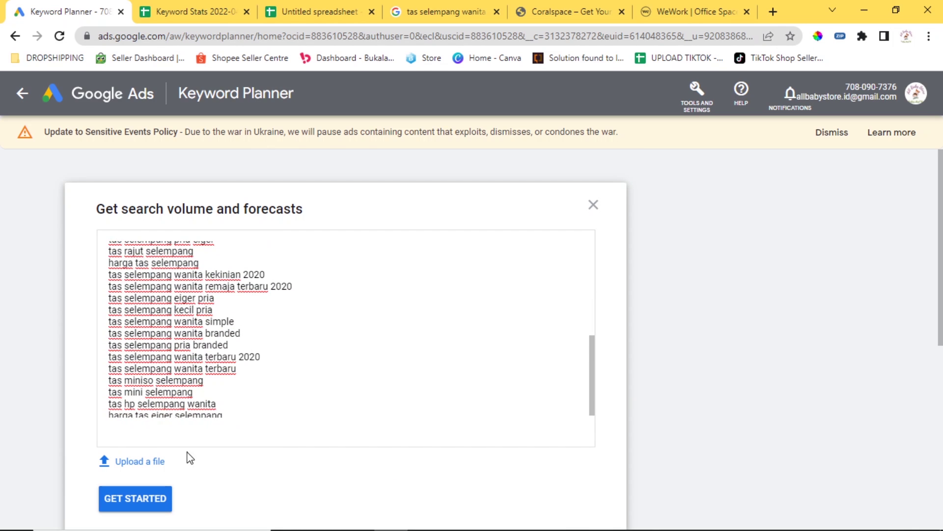
left_click(153, 504)
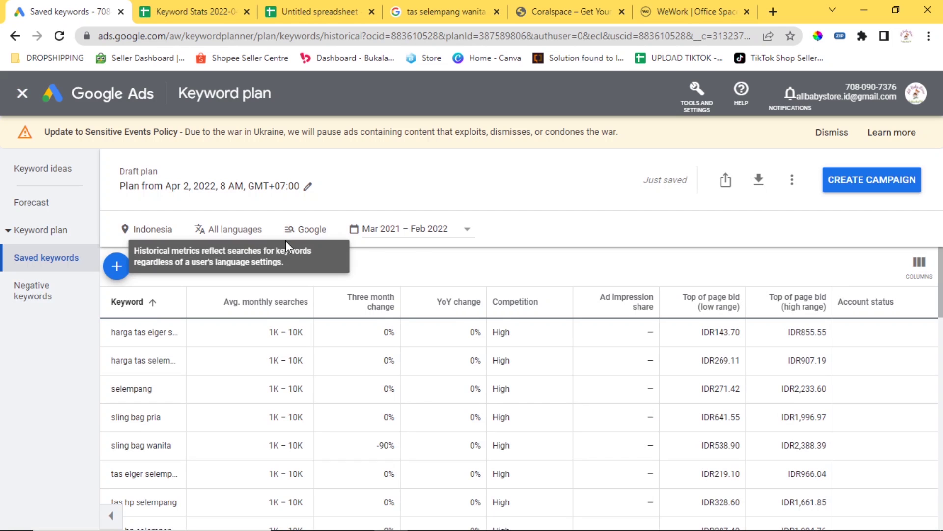
View the plan's forecast of 2.6K clicks for IDR1M, checking its saved keywords.
left_click(73, 210)
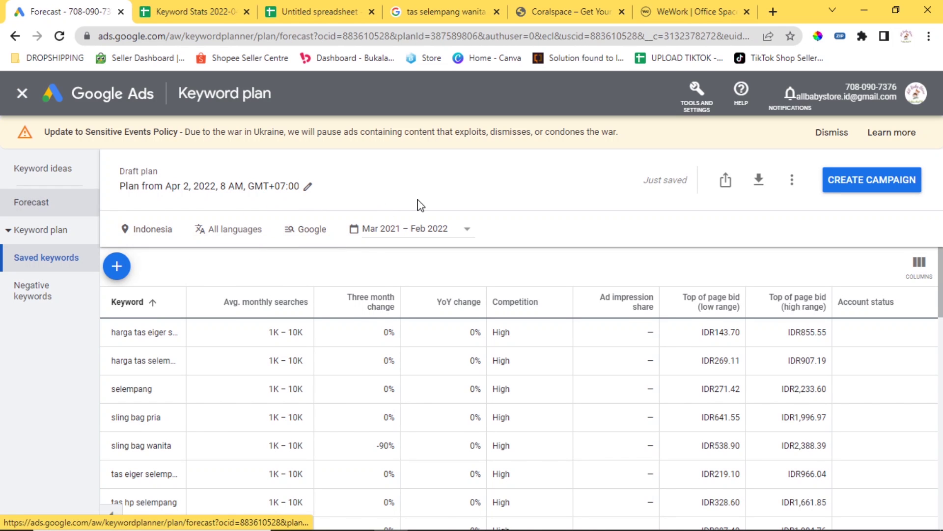
scroll(527, 284, "down", 3)
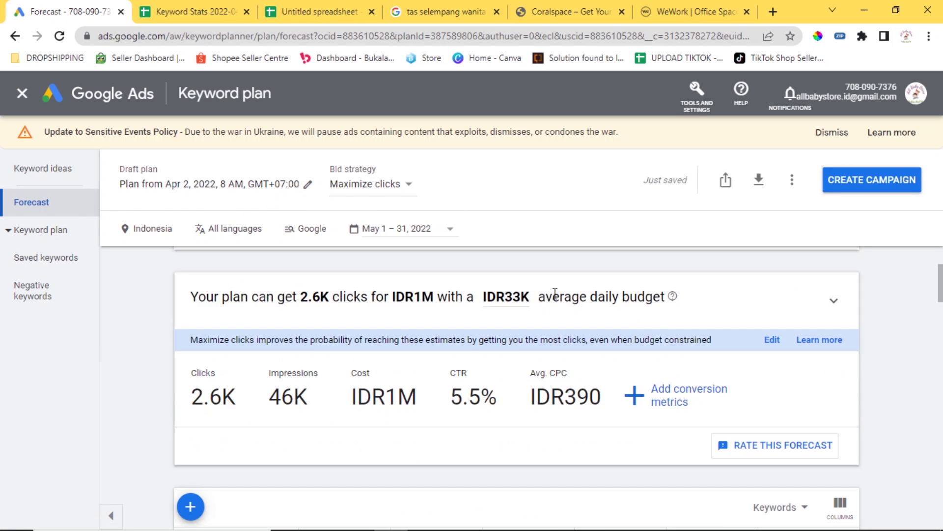
scroll(624, 310, "up", 3)
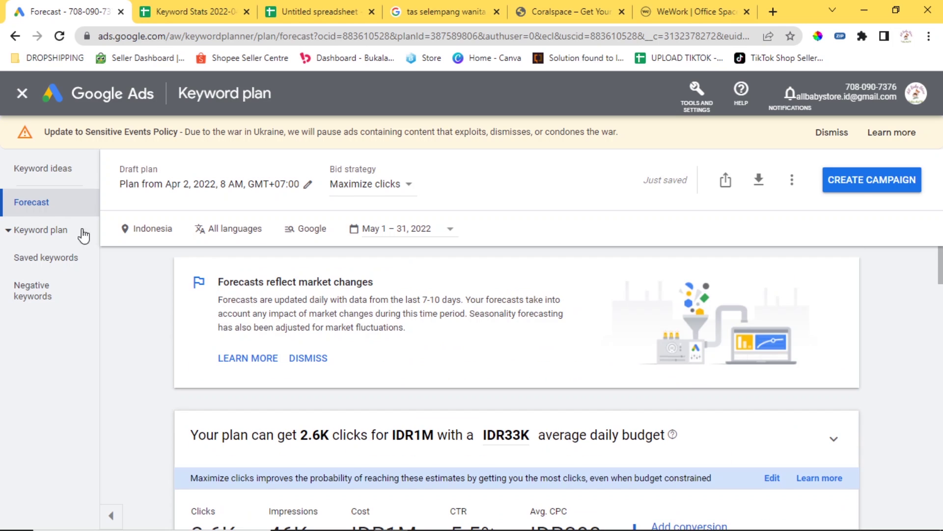
left_click(55, 263)
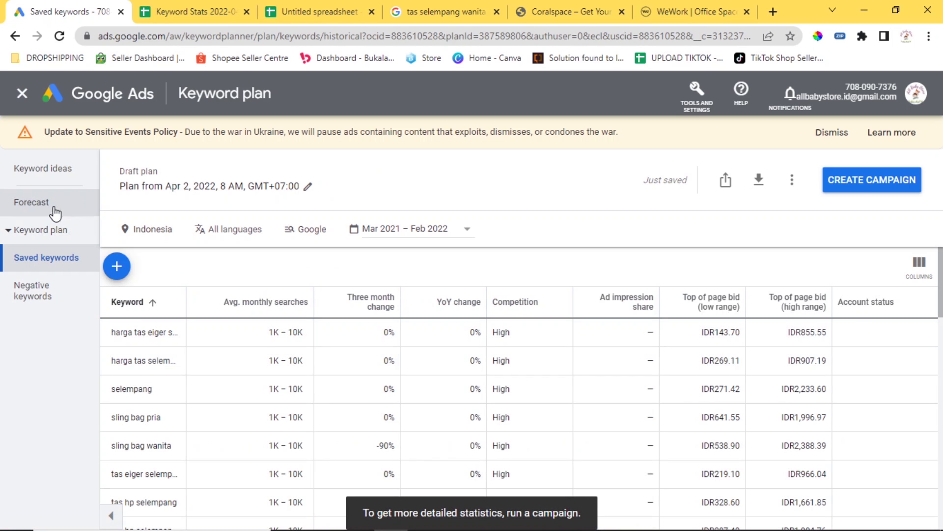
left_click(33, 212)
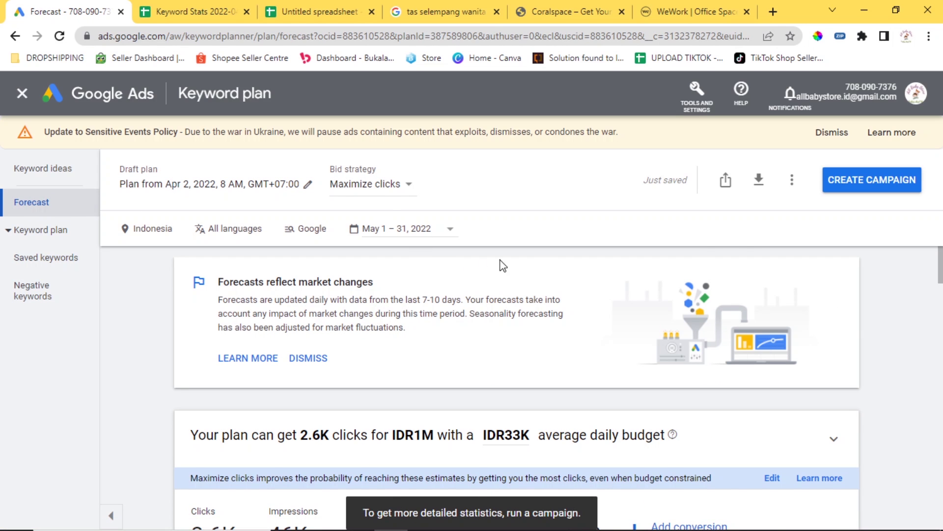
scroll(569, 270, "down", 4)
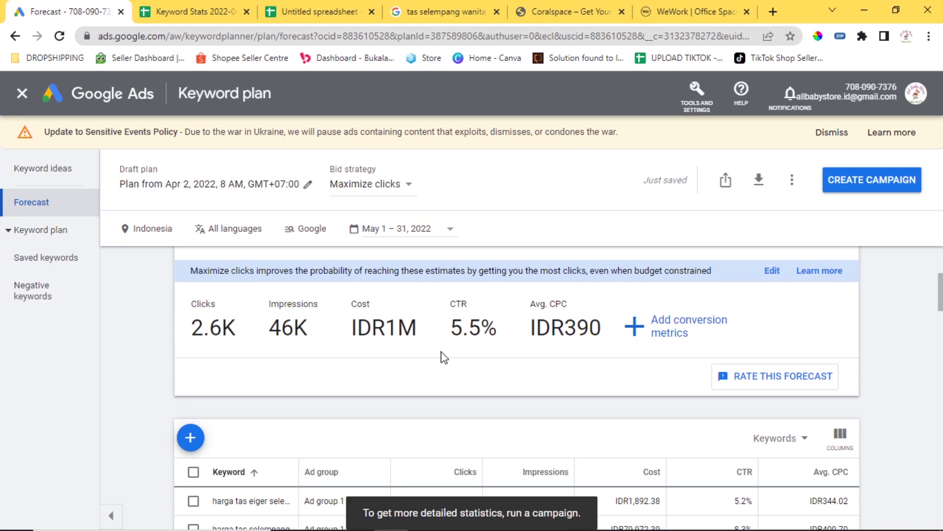
left_click(406, 307)
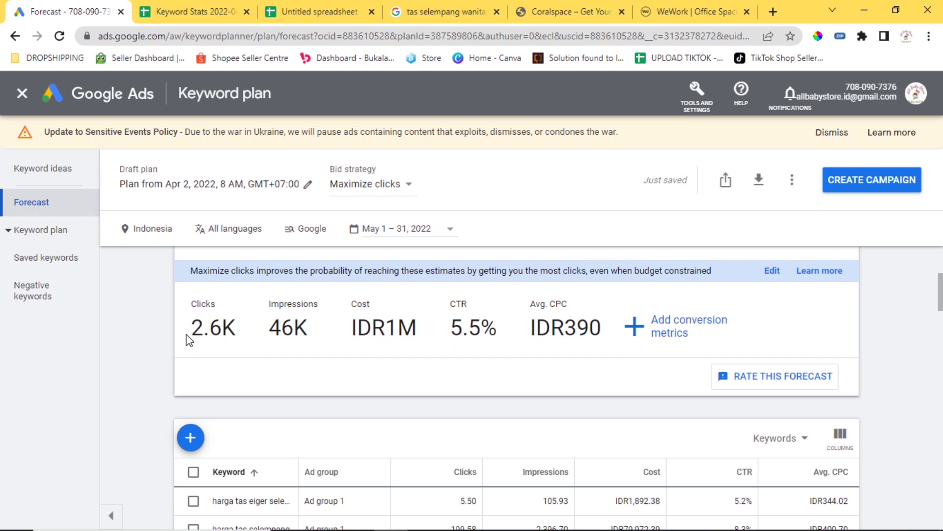
left_click_drag(189, 338, 231, 332)
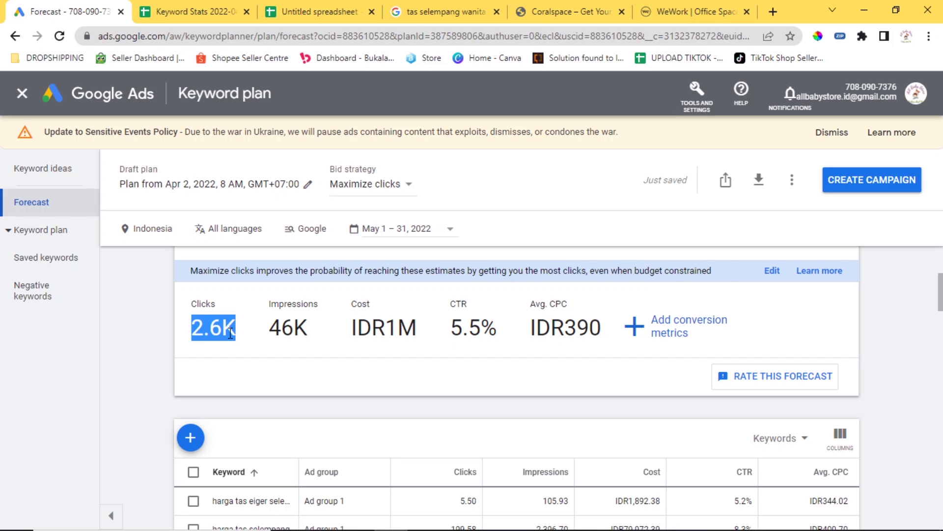
left_click(276, 321)
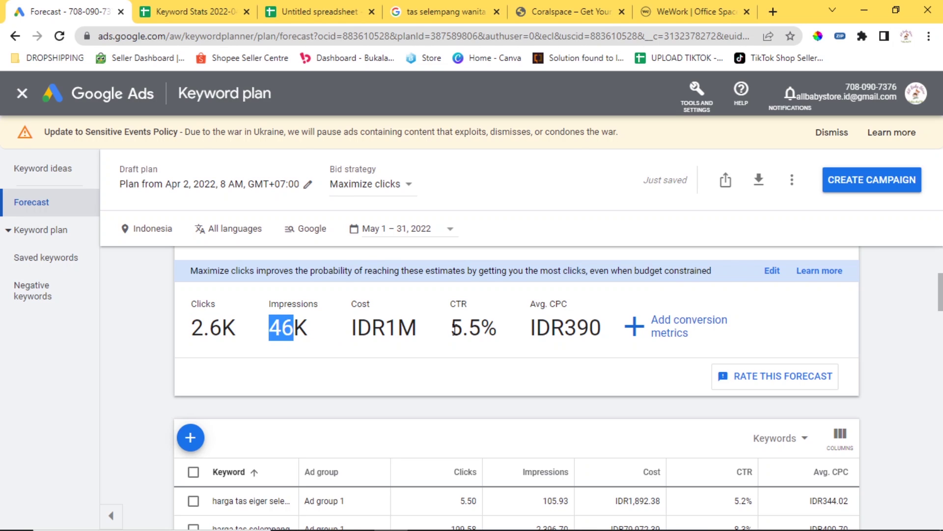
left_click_drag(456, 329, 600, 330)
left_click(496, 313)
left_click(608, 315)
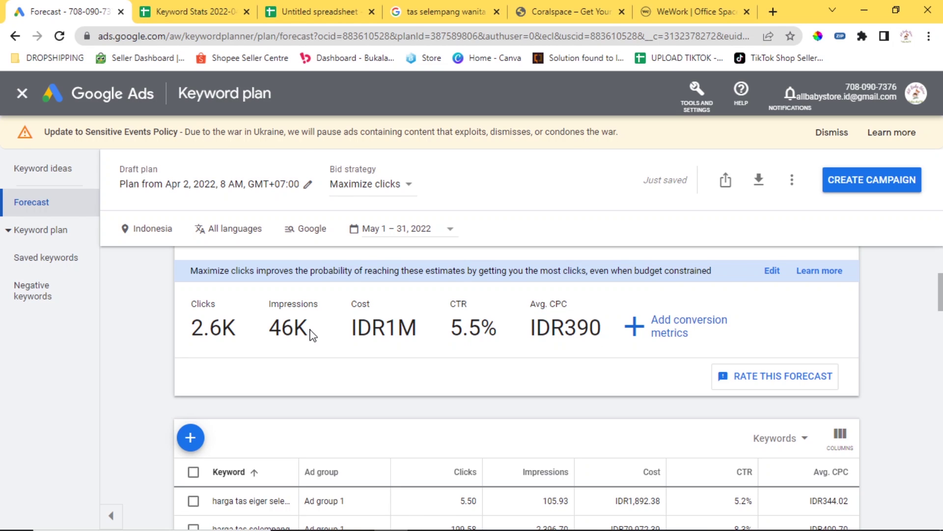
left_click(284, 314)
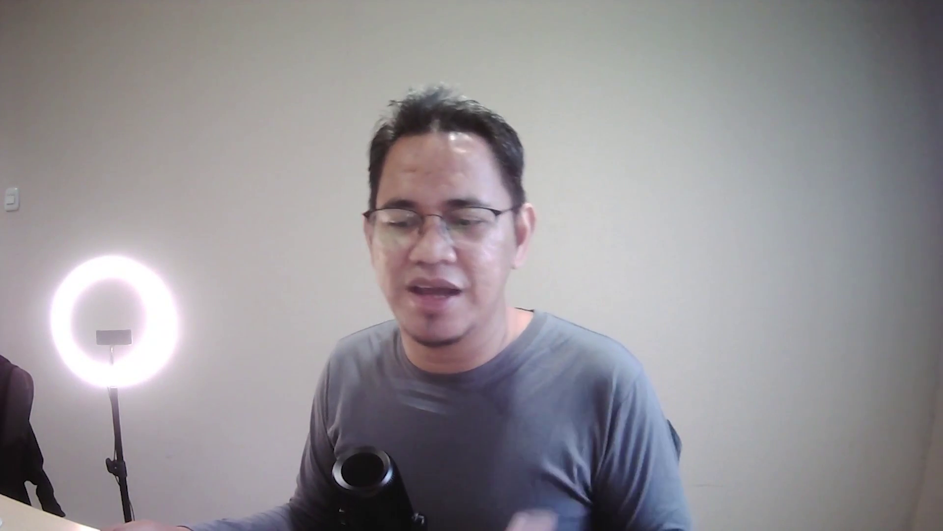
left_click_drag(236, 328, 204, 337)
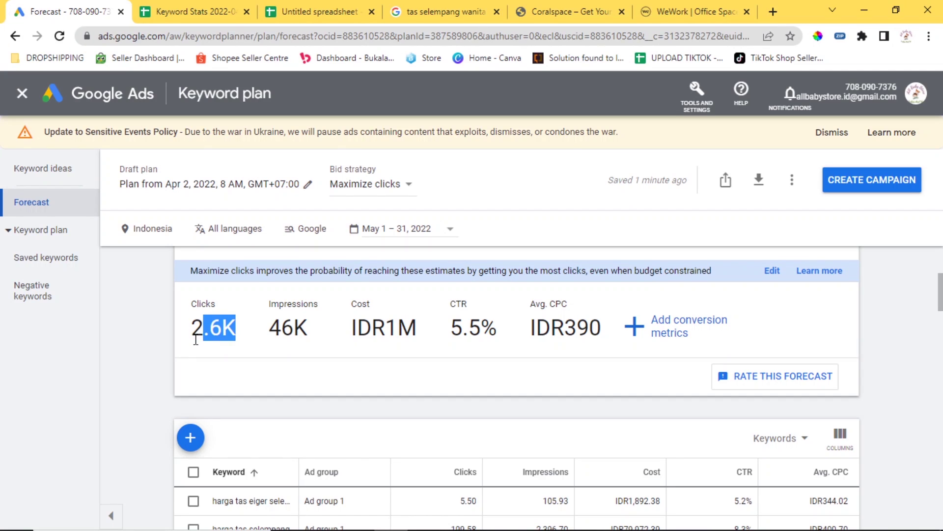
left_click(488, 337)
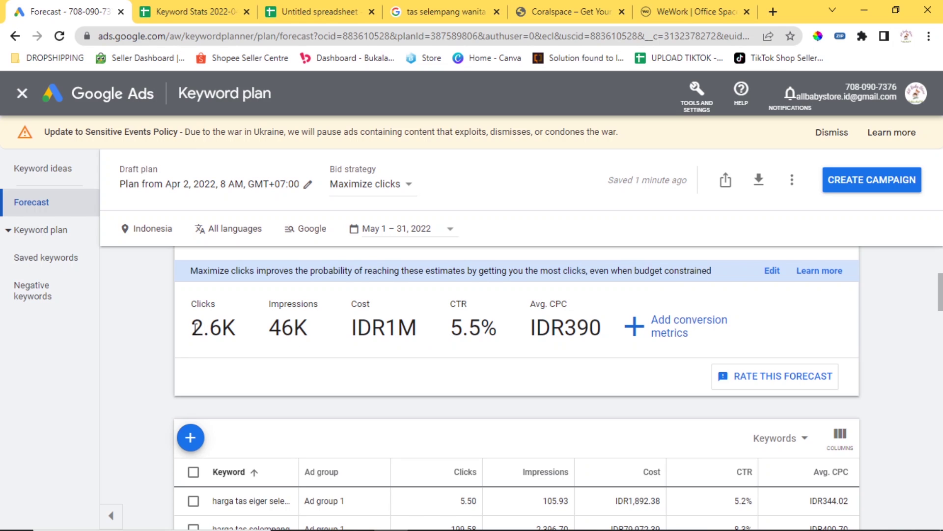
left_click_drag(194, 329, 313, 337)
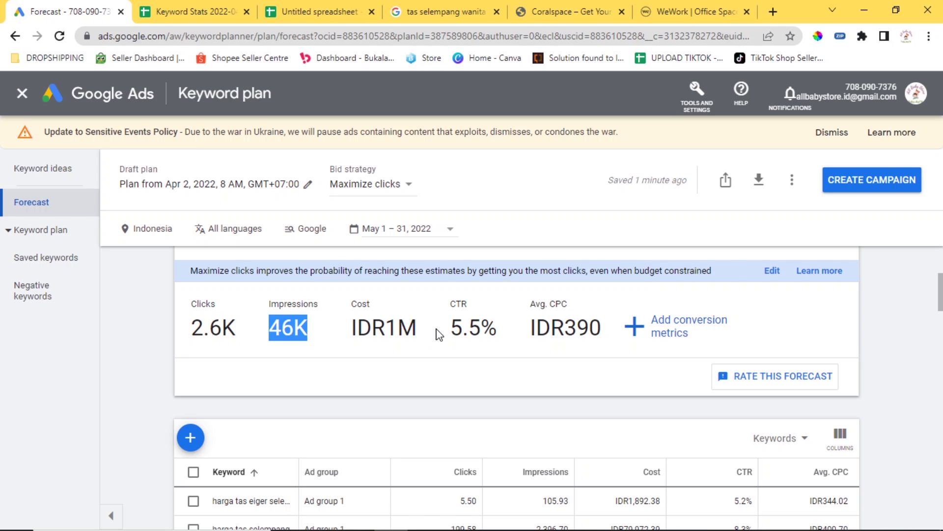
left_click_drag(449, 326, 484, 328)
left_click(511, 311)
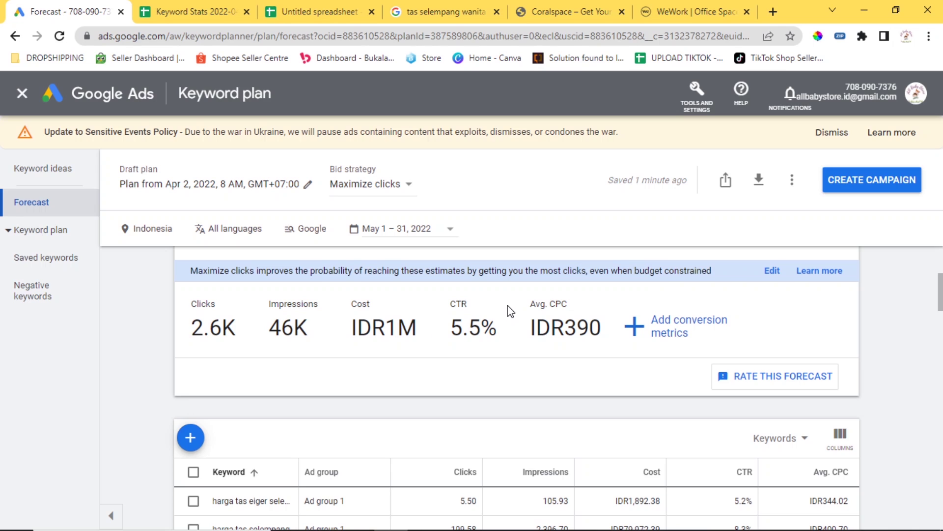
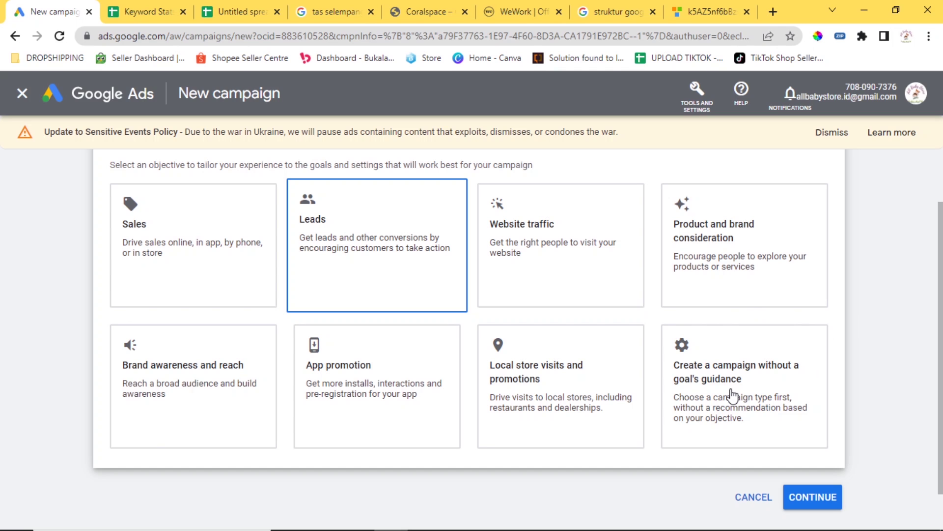
Choose Search as the campaign type, revealing the Website visits, Phone calls and App downloads results.
scroll(732, 395, "down", 7)
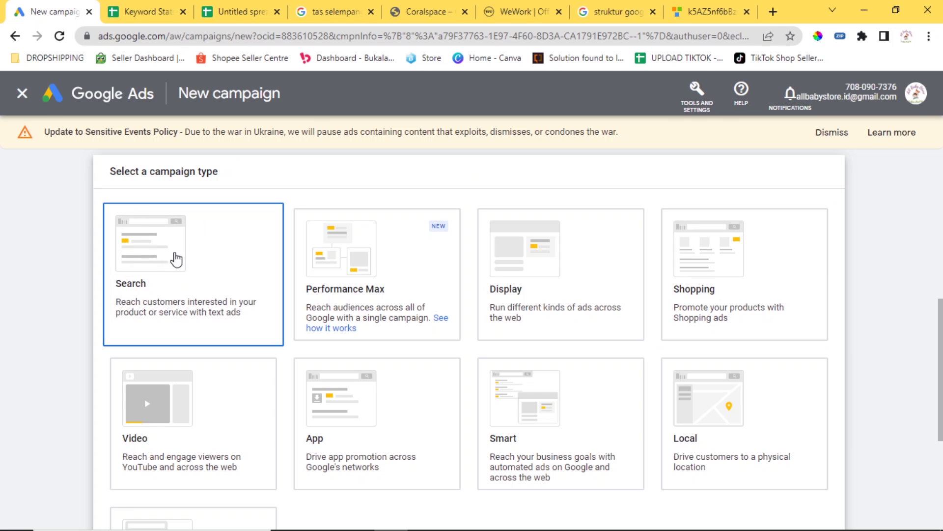
scroll(172, 278, "down", 4)
scroll(179, 269, "up", 6)
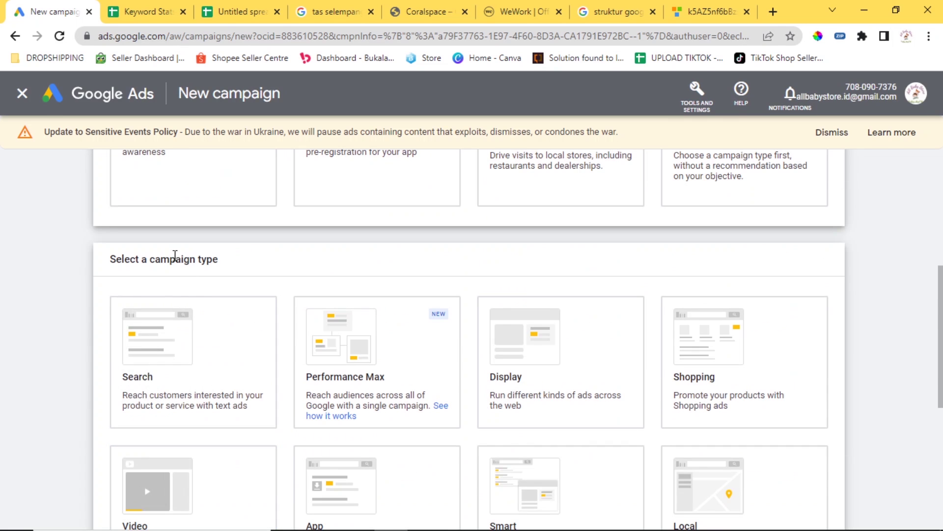
left_click(179, 354)
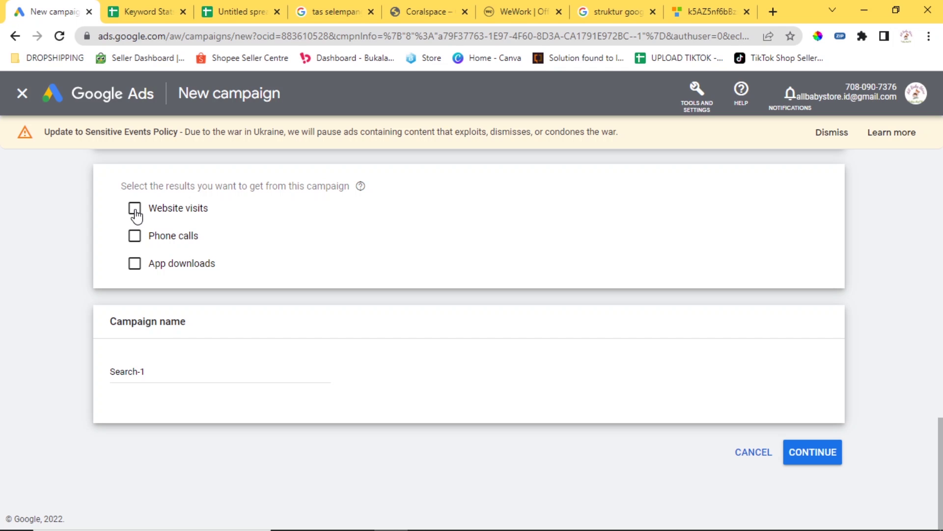
Search Google for 'jasa service ac' in a new tab.
left_click(773, 12)
type("jasa")
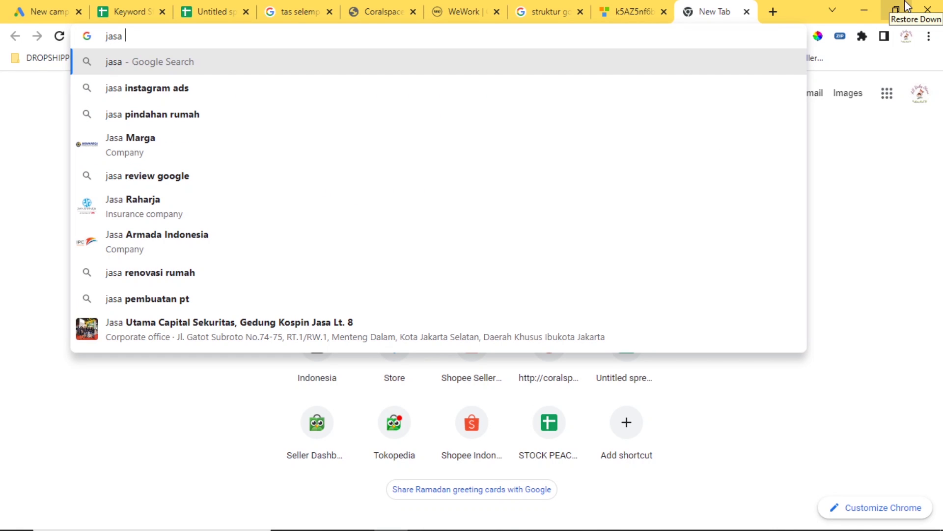
type(" service")
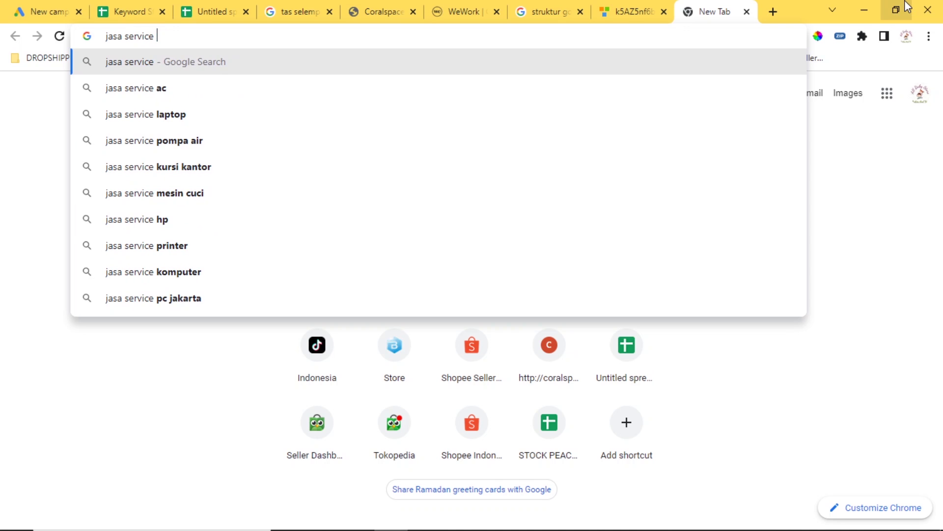
type(" ac")
key("Return")
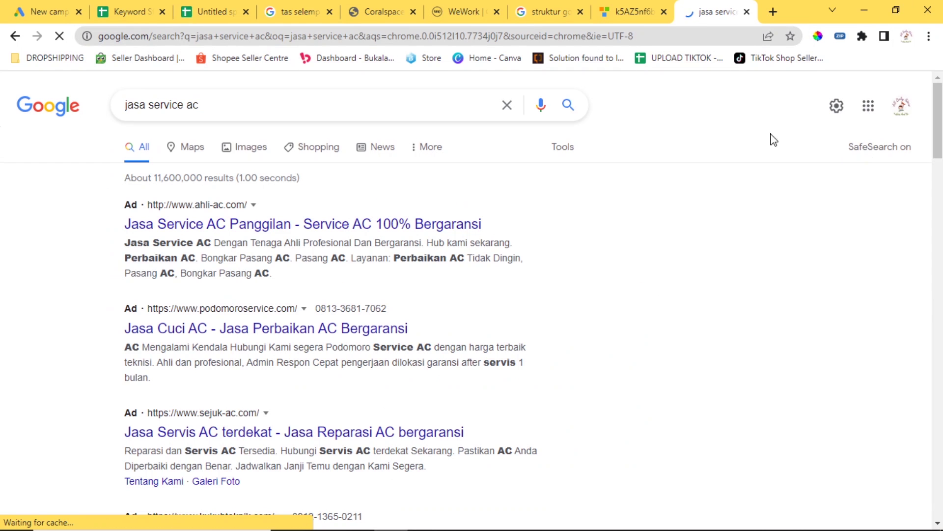
Review the competitors' ads for 'jasa service ac', then return to the campaign setup.
scroll(417, 168, "down", 1)
scroll(417, 168, "down", 6)
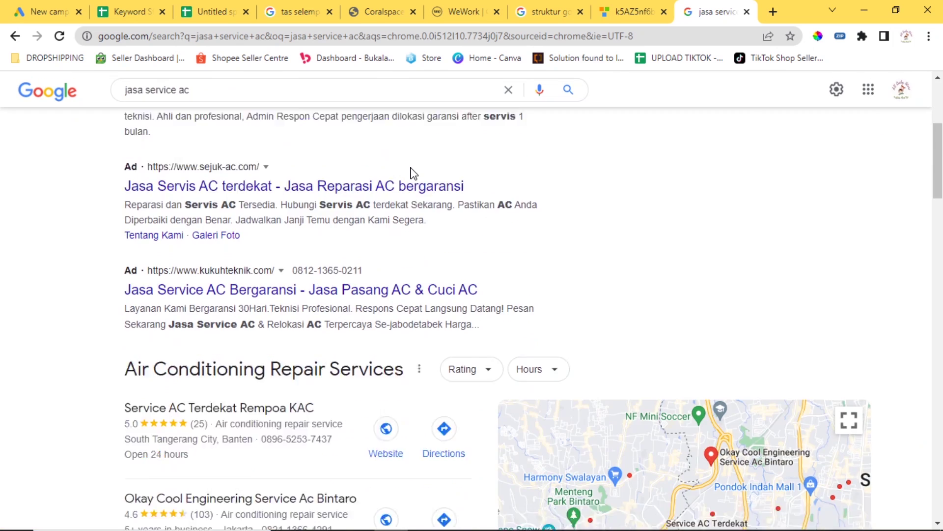
scroll(372, 205, "up", 5)
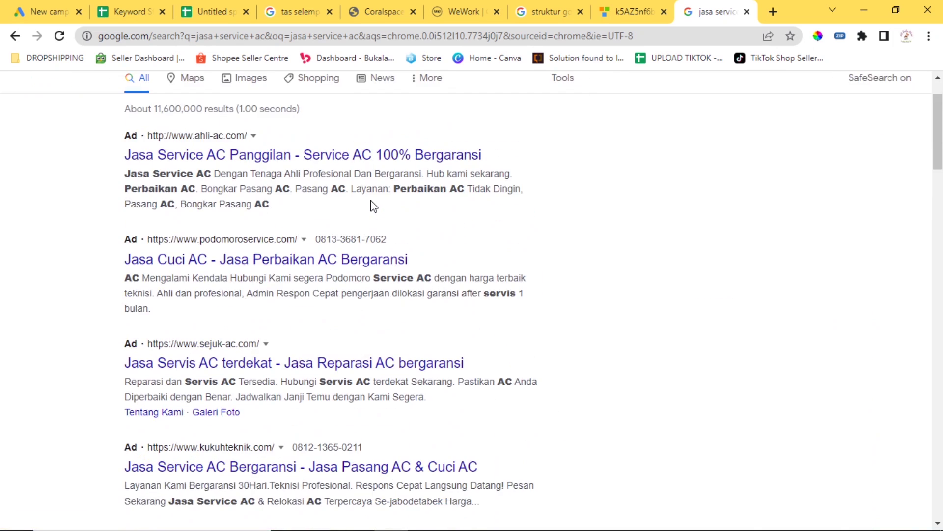
scroll(372, 206, "up", 2)
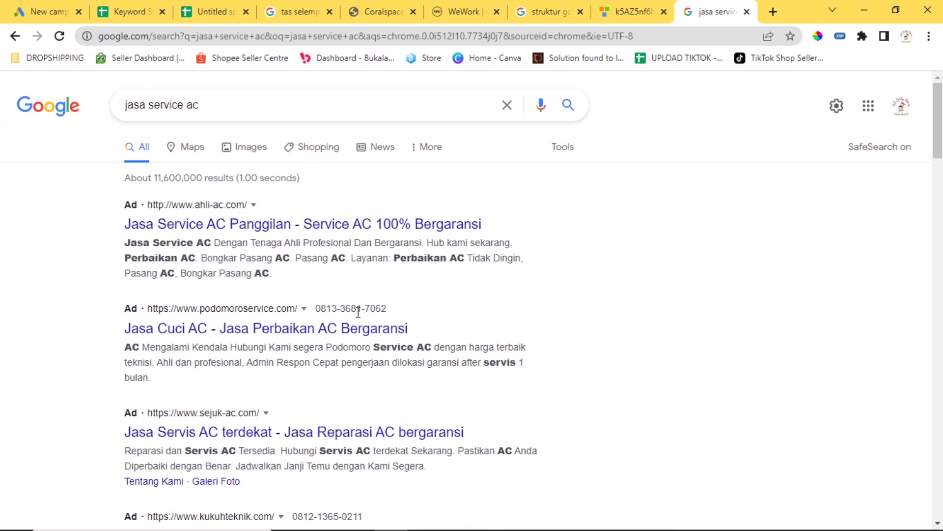
triple_click(386, 309)
left_click(388, 311)
left_click(49, 11)
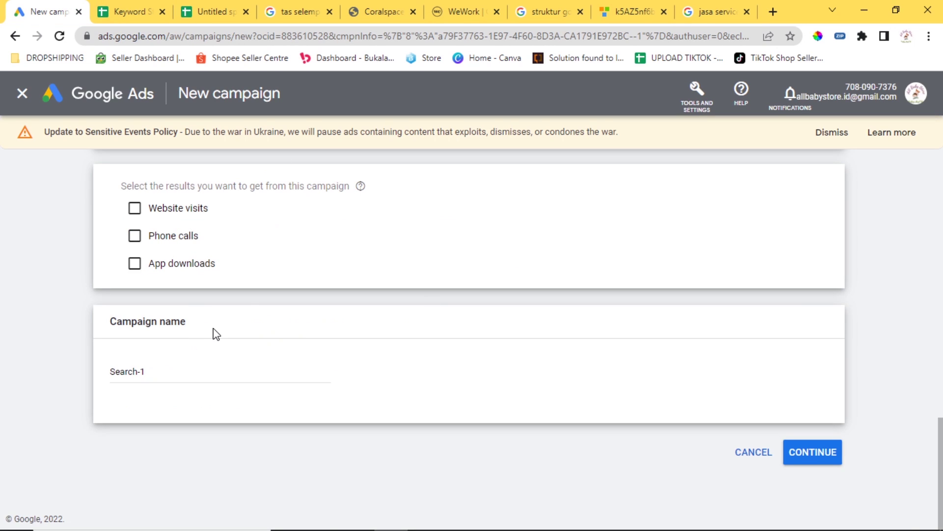
Select Website visits as the campaign's desired result, after briefly trying Phone calls.
scroll(256, 300, "up", 3)
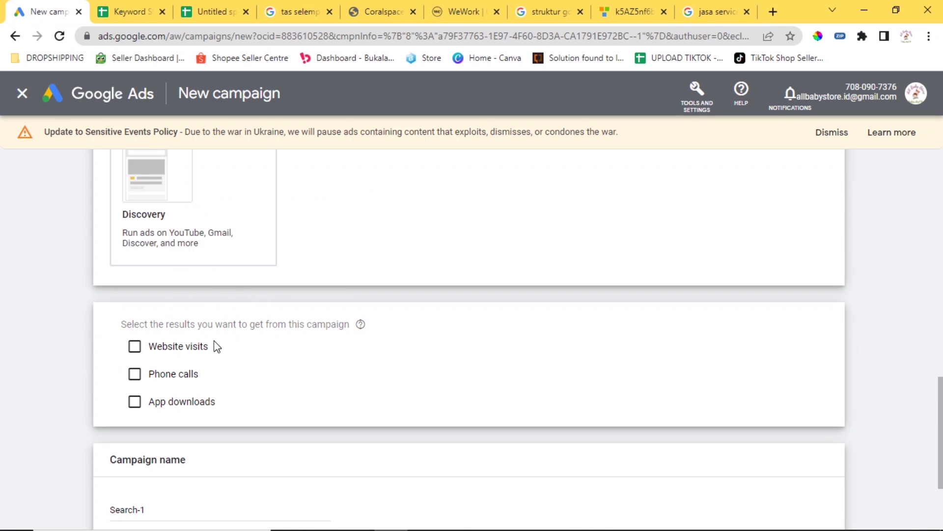
left_click(137, 376)
left_click(136, 375)
left_click(134, 346)
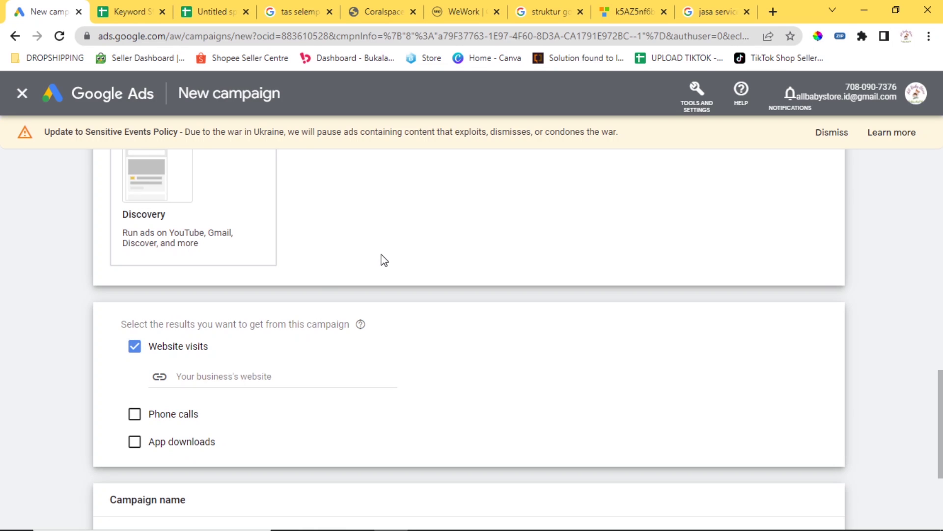
left_click(773, 12)
type("c")
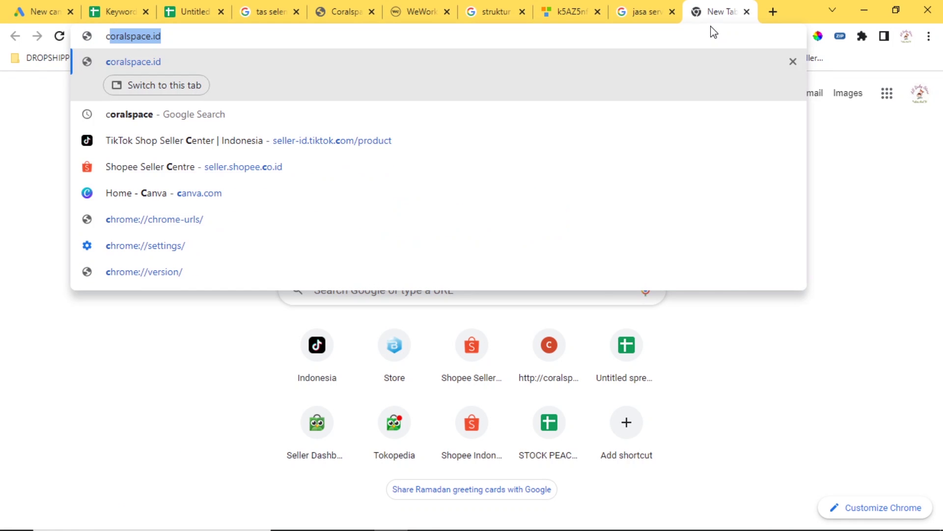
left_click(342, 11)
left_click(151, 44)
key("ctrl+c")
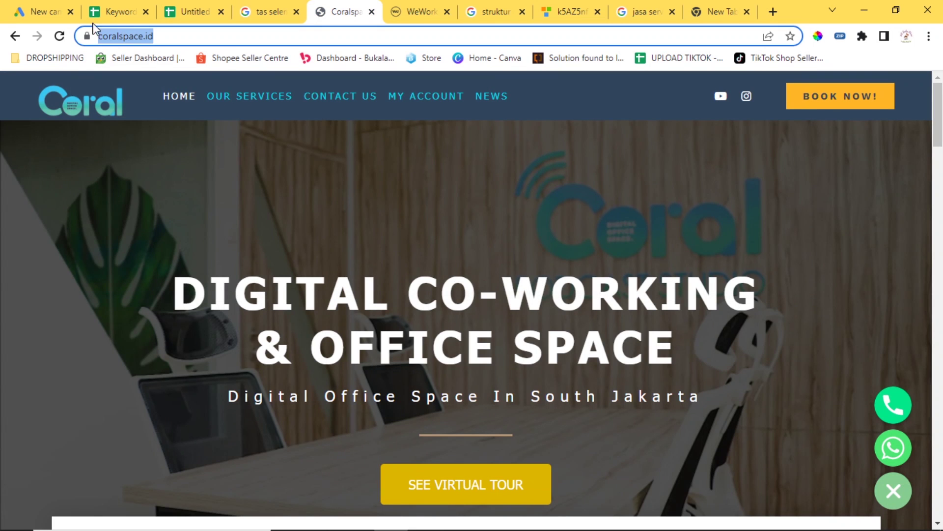
left_click(42, 12)
left_click(243, 400)
key("ctrl+v")
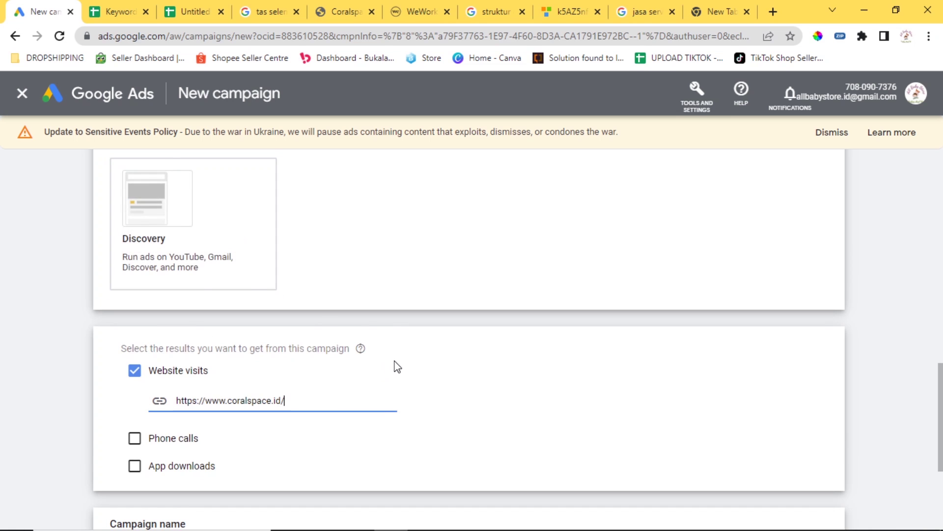
scroll(394, 364, "down", 1)
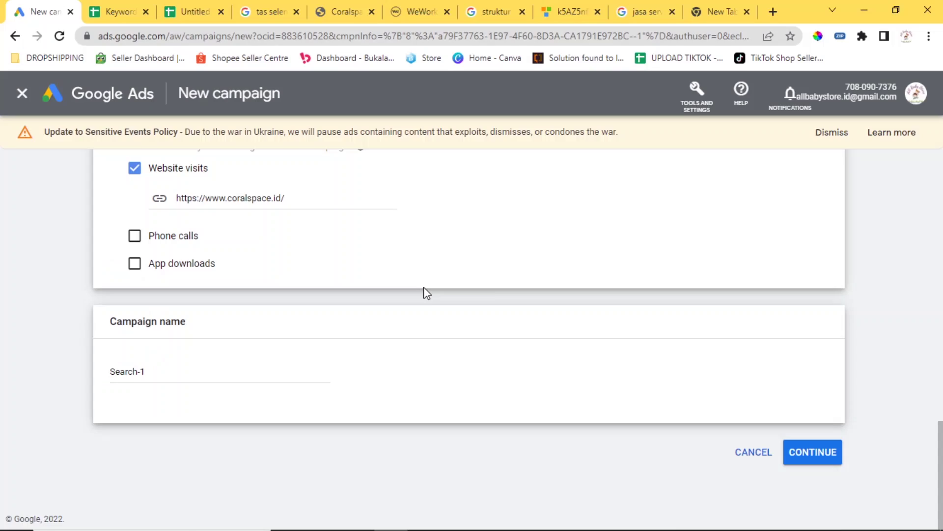
Rename the campaign from Search-1 to 'DS Tas Selempang'.
left_click(185, 378)
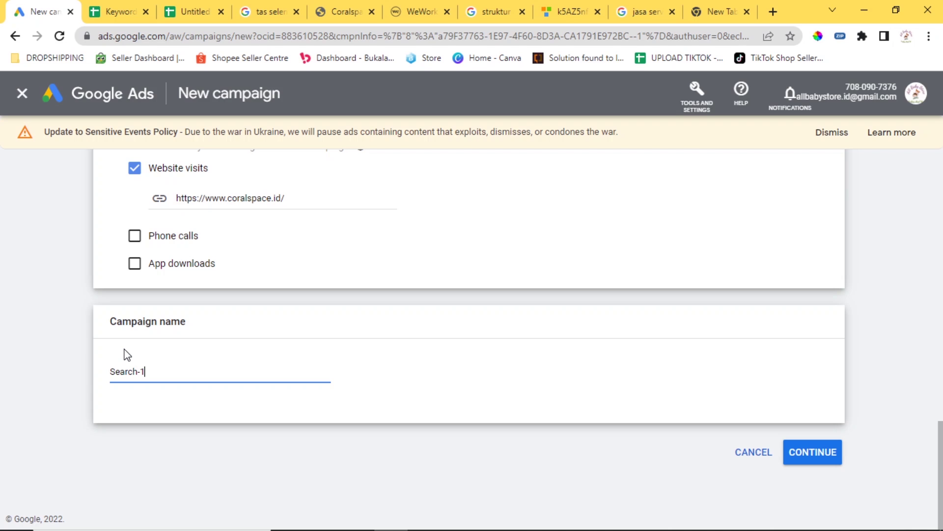
key("BackSpace")
key("BackSpace")
key("BackSpace")
key("BackSpace")
key("BackSpace")
key("BackSpace")
key("BackSpace")
type("TasDS Tas Selempang")
left_click(403, 379)
Continue to the Budget and bidding step, glancing at the account structure diagram.
left_click(831, 457)
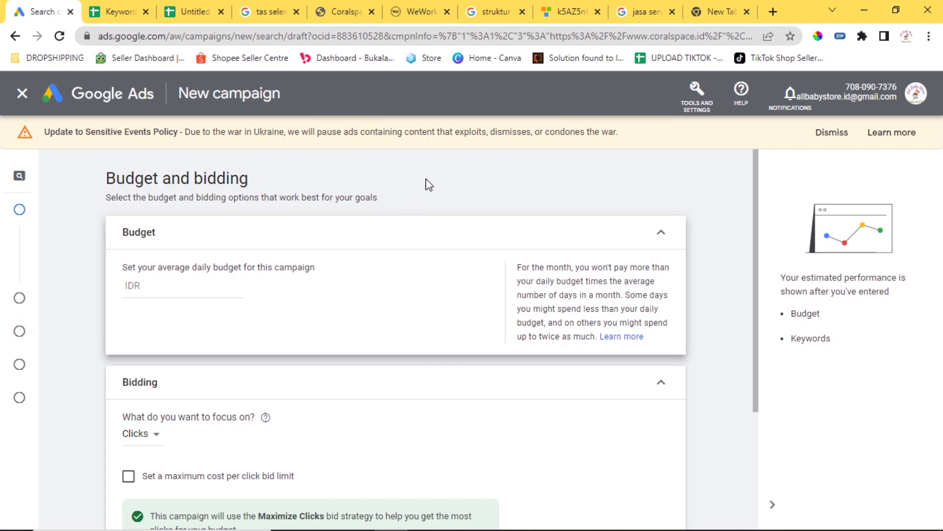
left_click(560, 8)
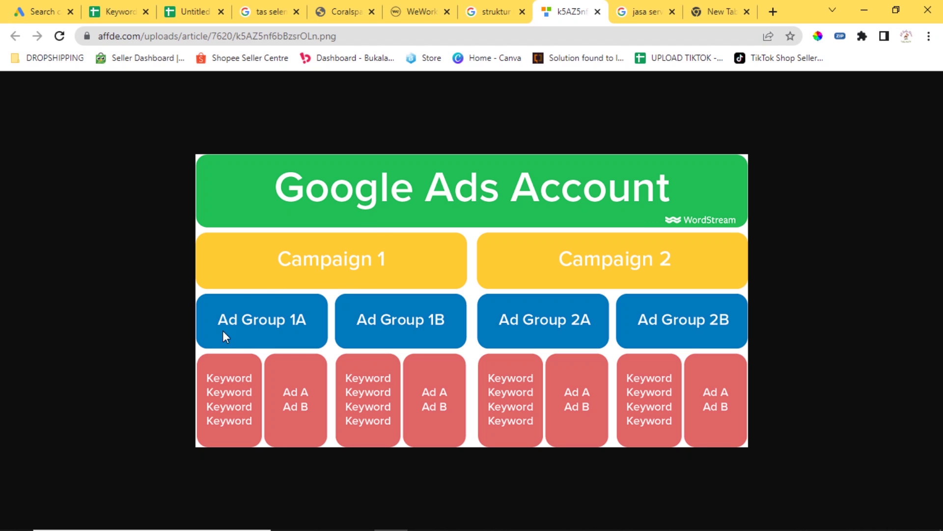
left_click(40, 9)
left_click(197, 288)
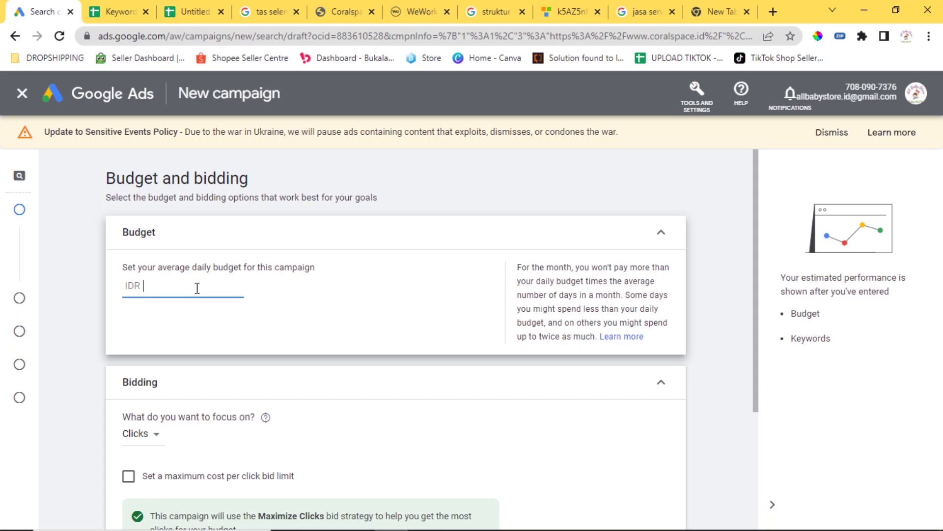
Enter 100000 as the average daily budget and review the monthly spending explanation.
type("100000")
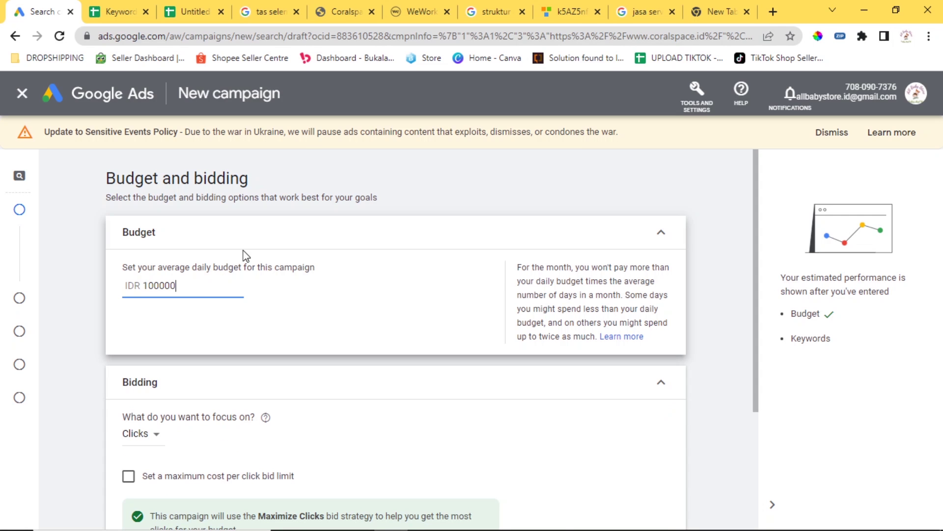
left_click(317, 225)
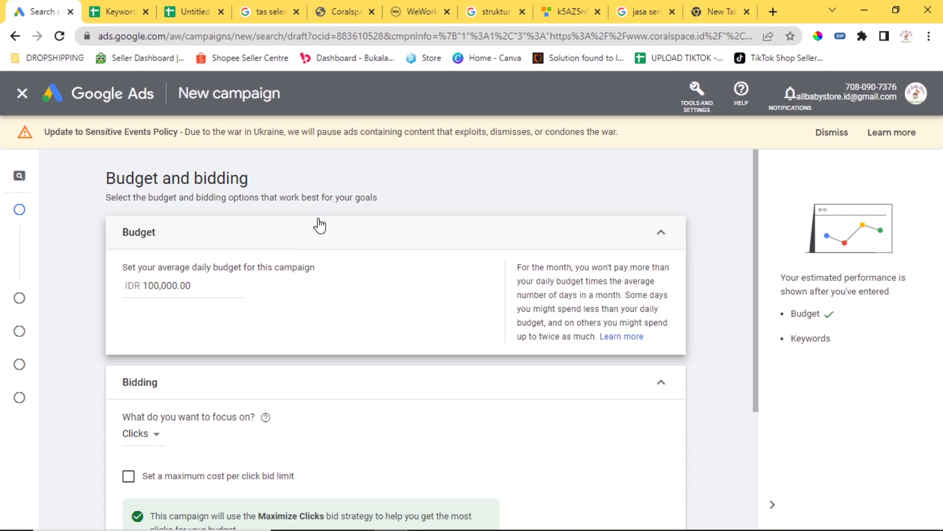
left_click(337, 231)
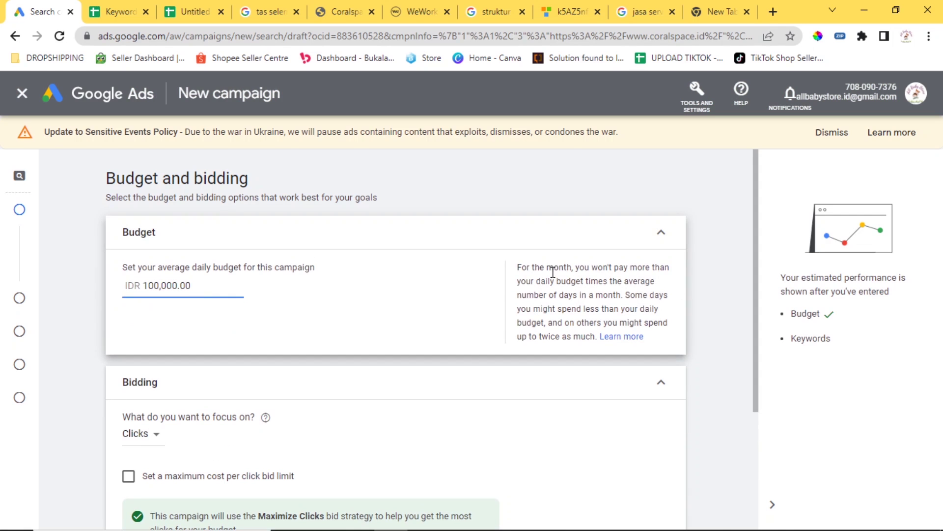
left_click_drag(517, 270, 666, 295)
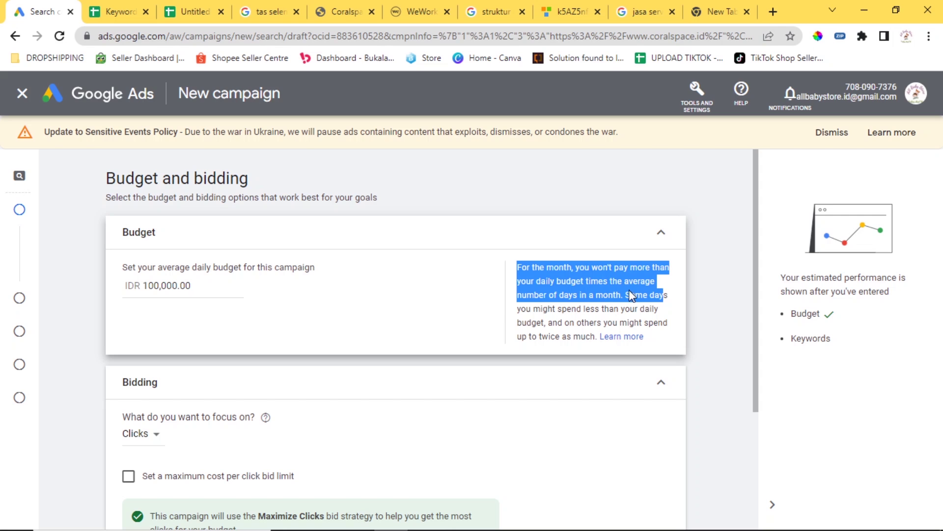
left_click(366, 247)
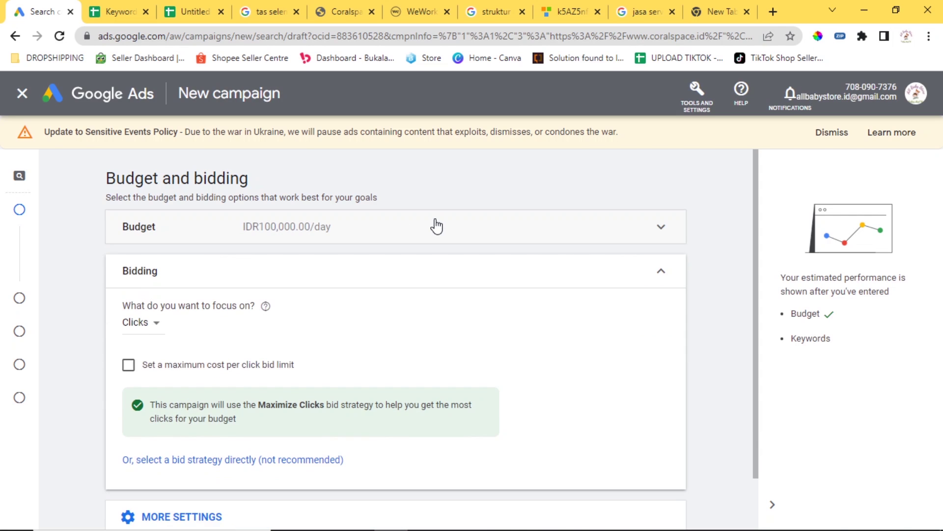
left_click(436, 227)
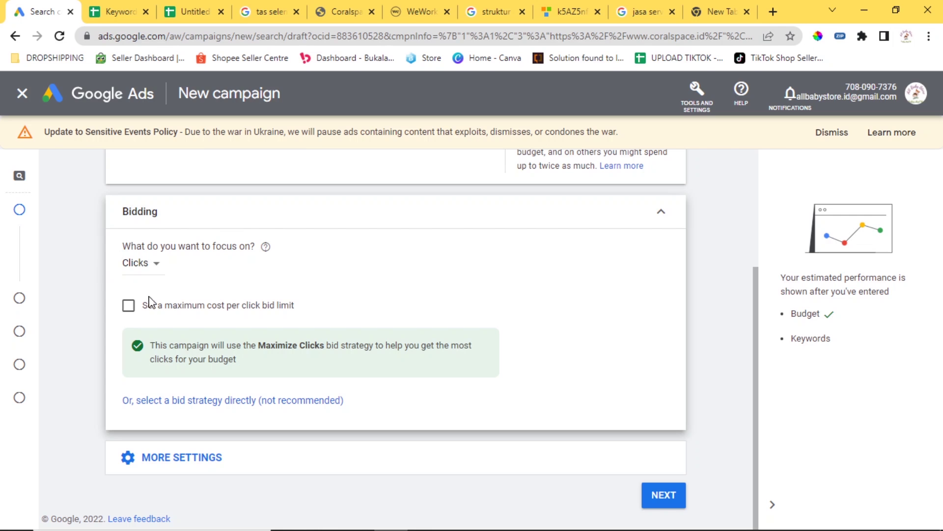
Keep Clicks as the bidding focus, then select Manual CPC directly as the bid strategy.
left_click(155, 264)
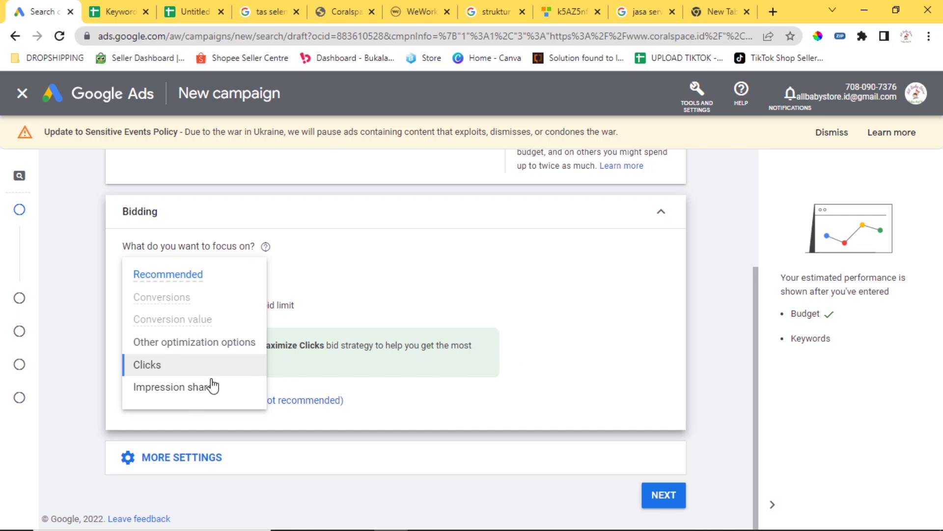
left_click(352, 244)
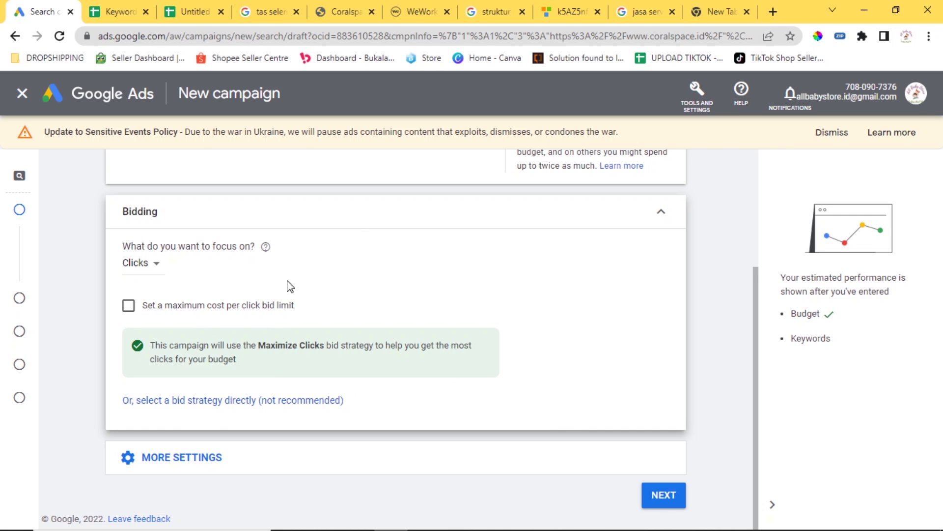
left_click(271, 406)
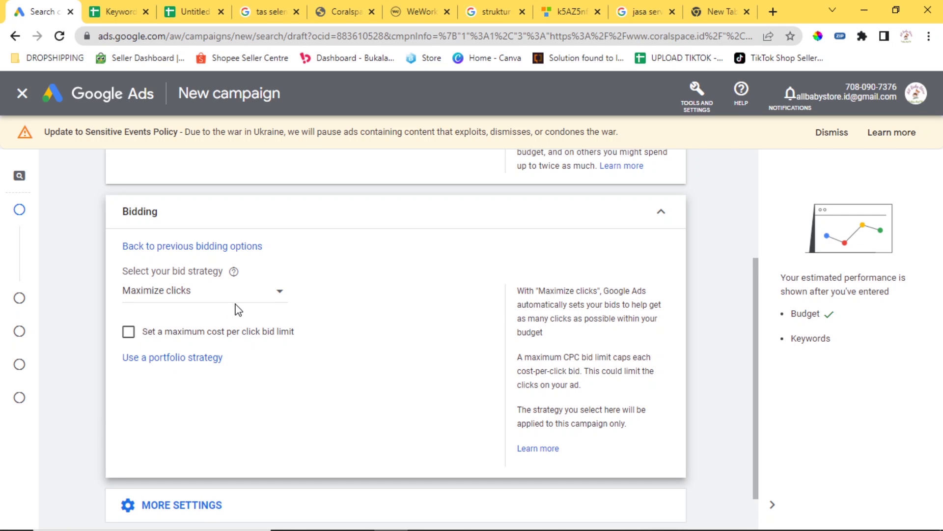
left_click(268, 299)
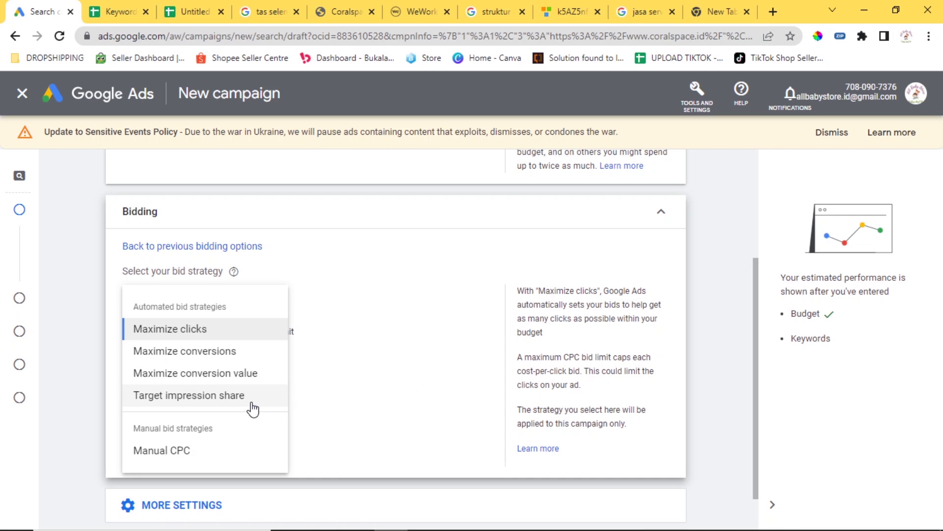
left_click(186, 449)
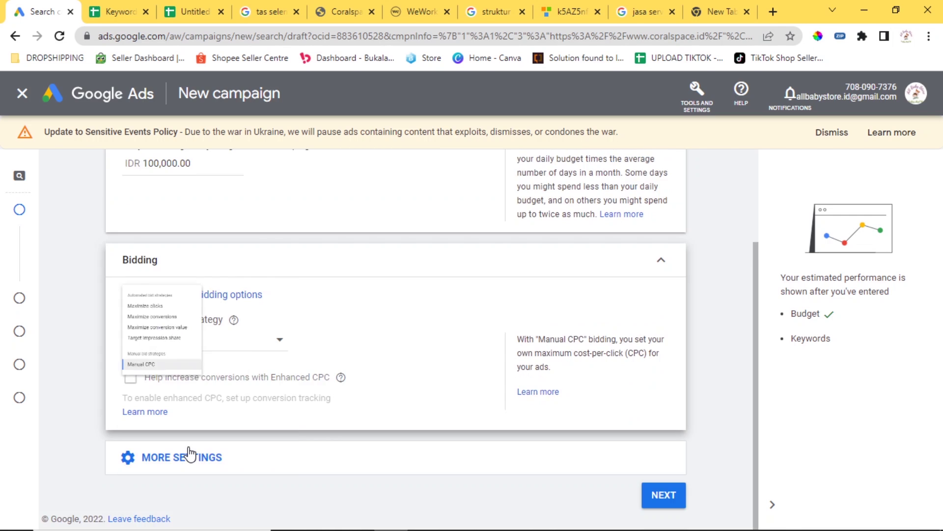
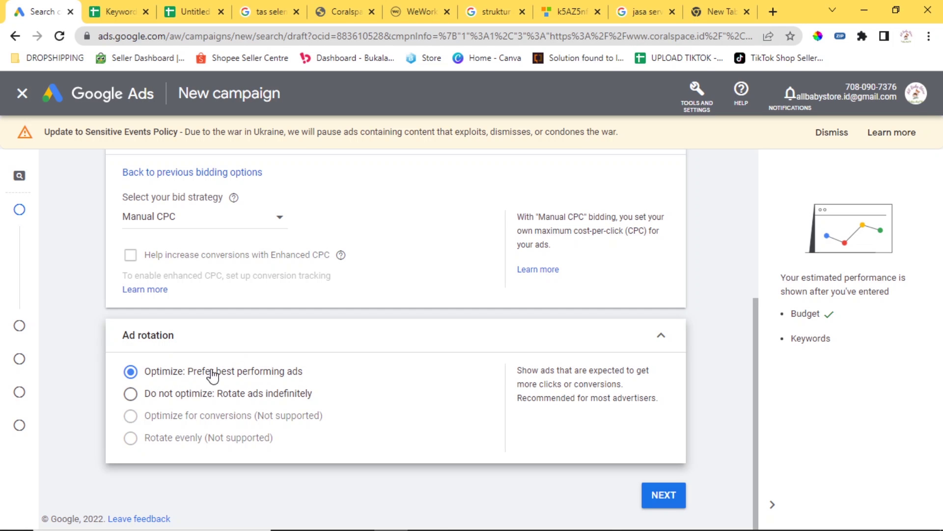
With Manual CPC bidding chosen, advance to the Campaign settings step.
left_click(662, 498)
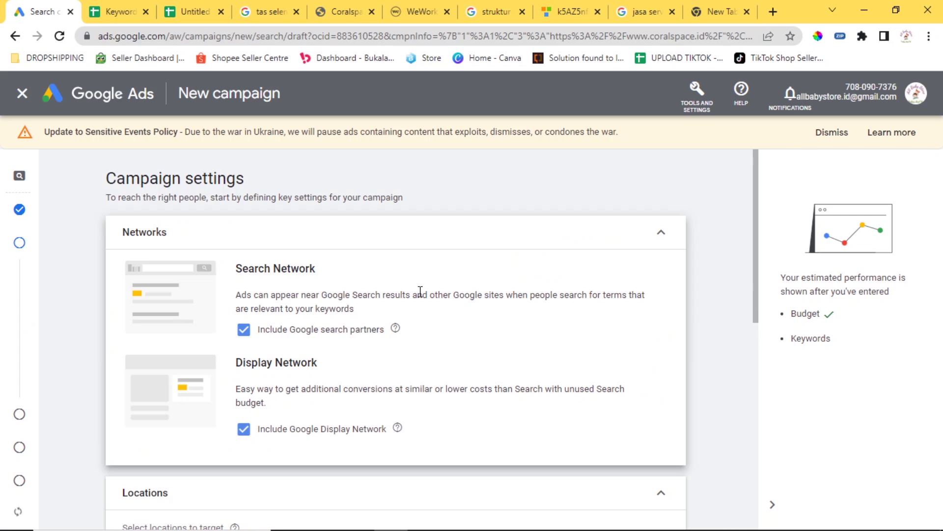
Remove the Google Display Network from the campaign's networks.
scroll(401, 259, "down", 1)
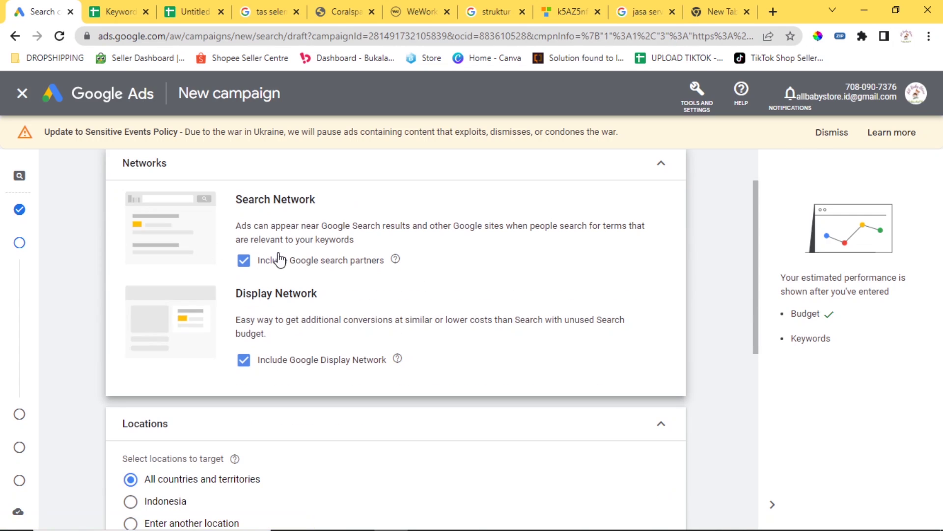
left_click(244, 360)
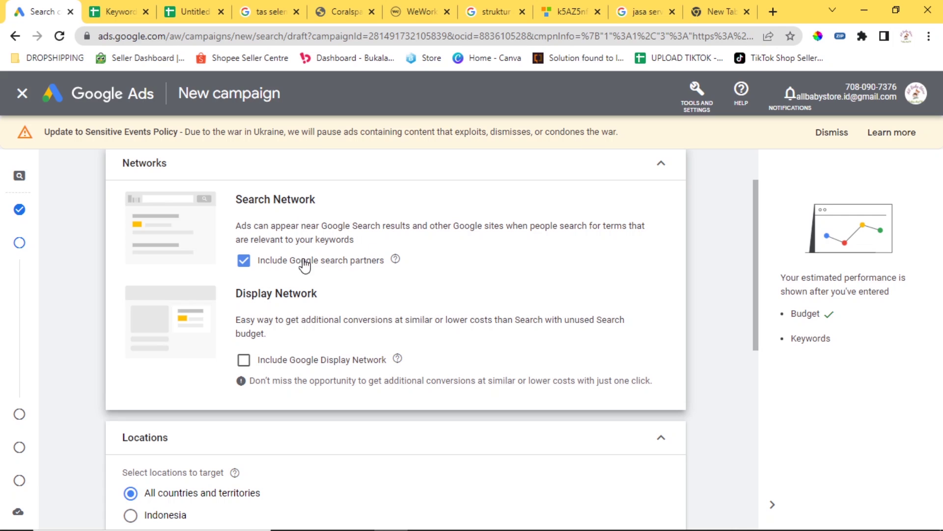
scroll(313, 199, "down", 2)
scroll(376, 242, "down", 1)
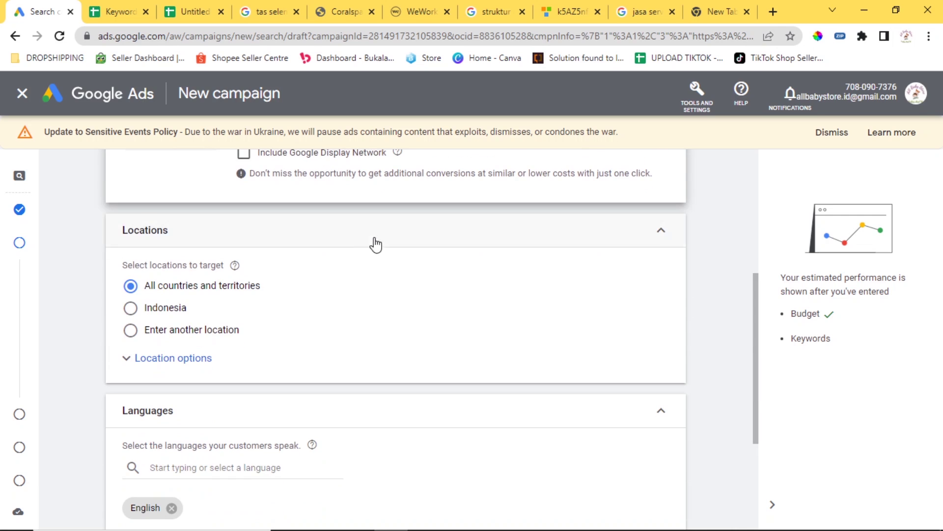
Switch location targeting to a custom location and bring up Advanced search with its map.
left_click(130, 308)
left_click(220, 364)
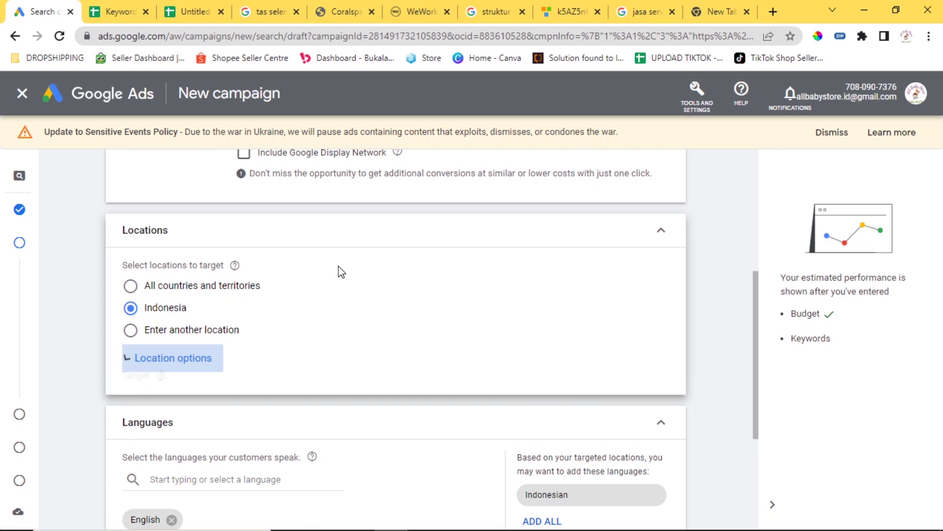
scroll(352, 274, "down", 2)
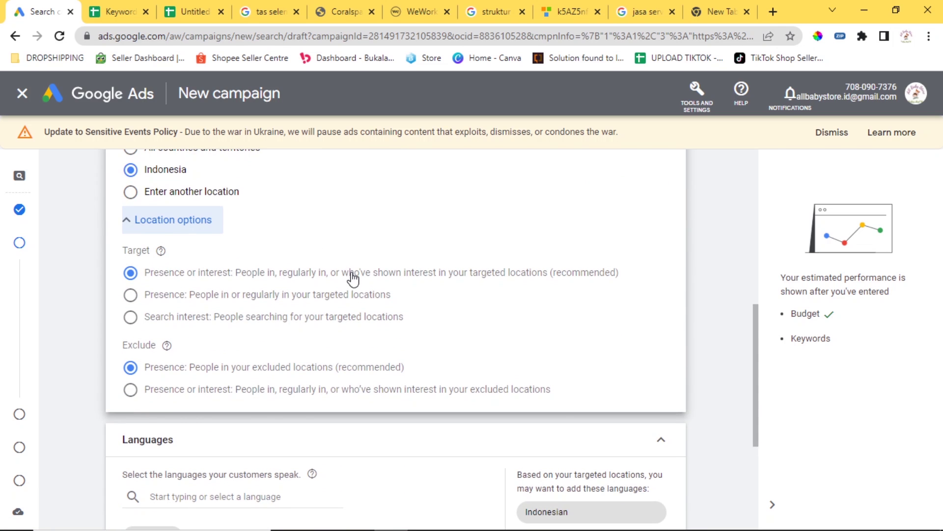
scroll(353, 277, "up", 2)
left_click(130, 330)
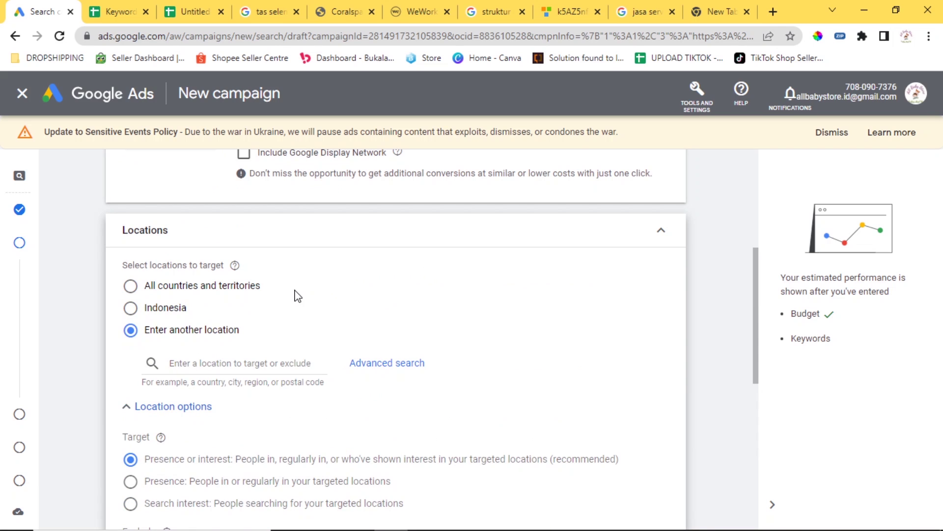
left_click(263, 364)
left_click(369, 363)
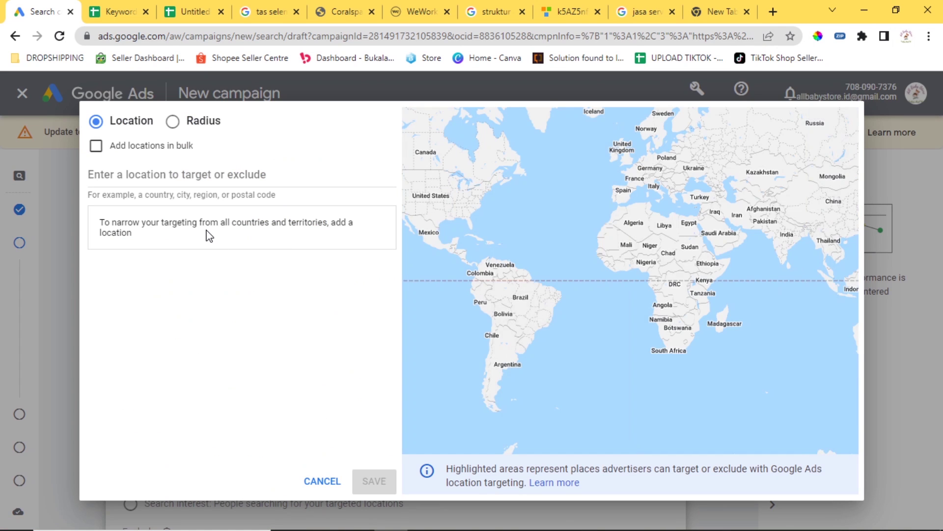
left_click_drag(170, 224, 116, 224)
Target Jakarta, Indonesia (city region) and exclude North Sumatra province in the location search.
left_click(149, 233)
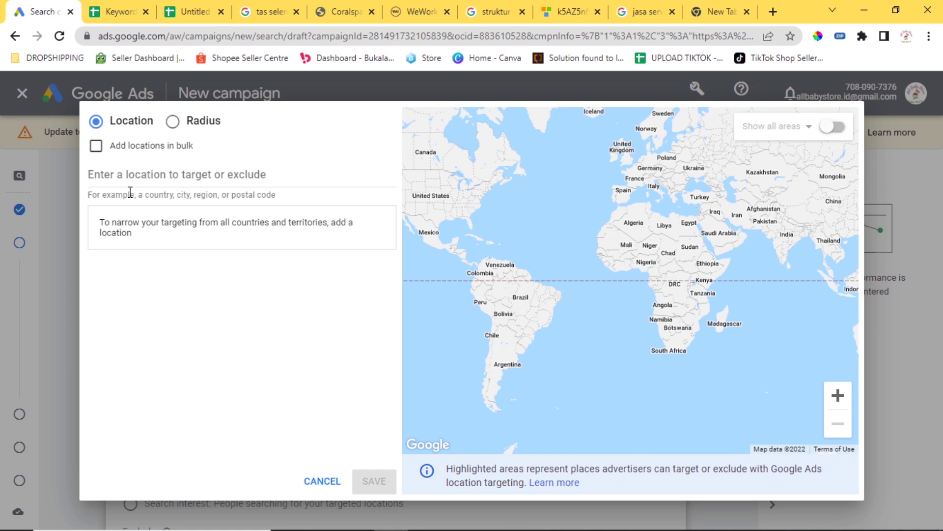
left_click(169, 196)
type("j")
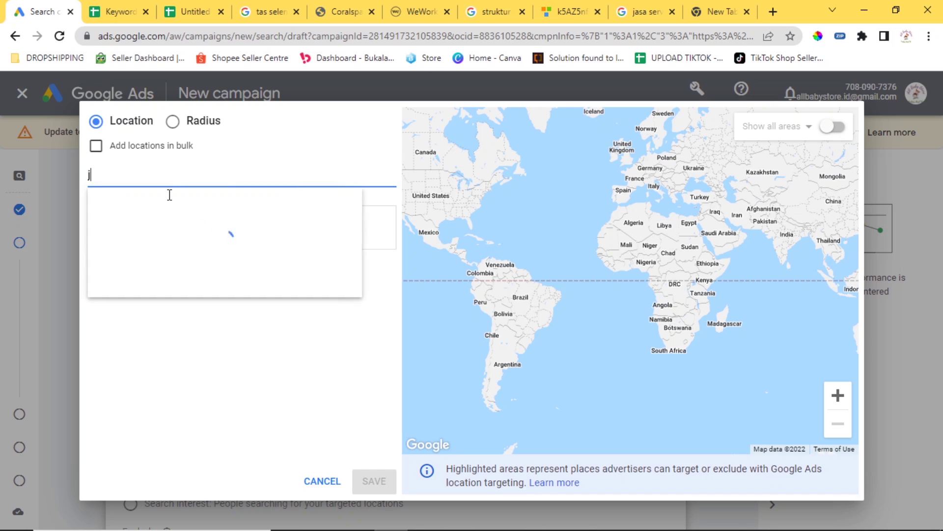
type("akarta")
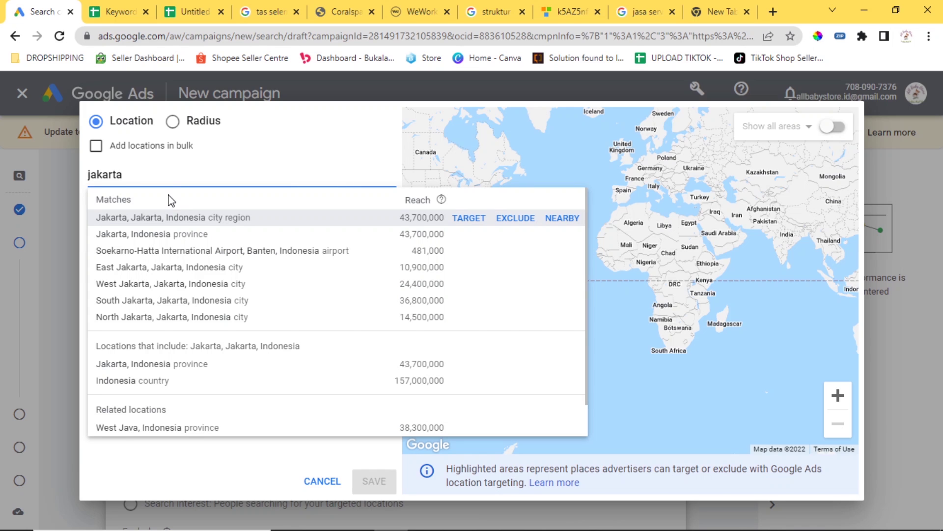
left_click(194, 217)
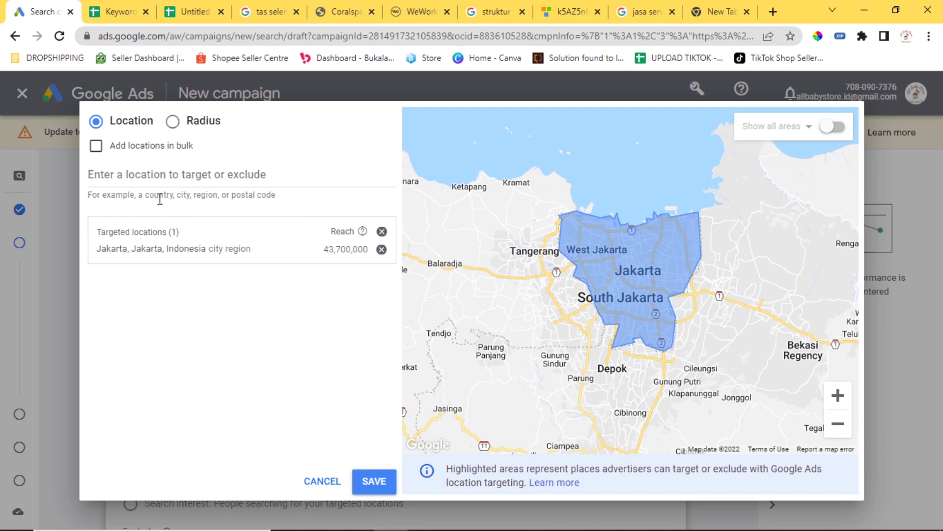
left_click(175, 175)
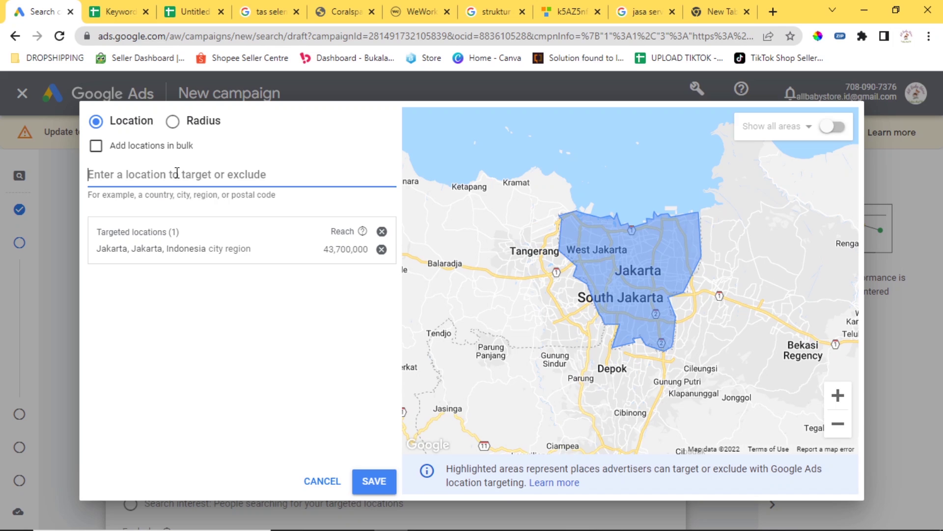
type("suma")
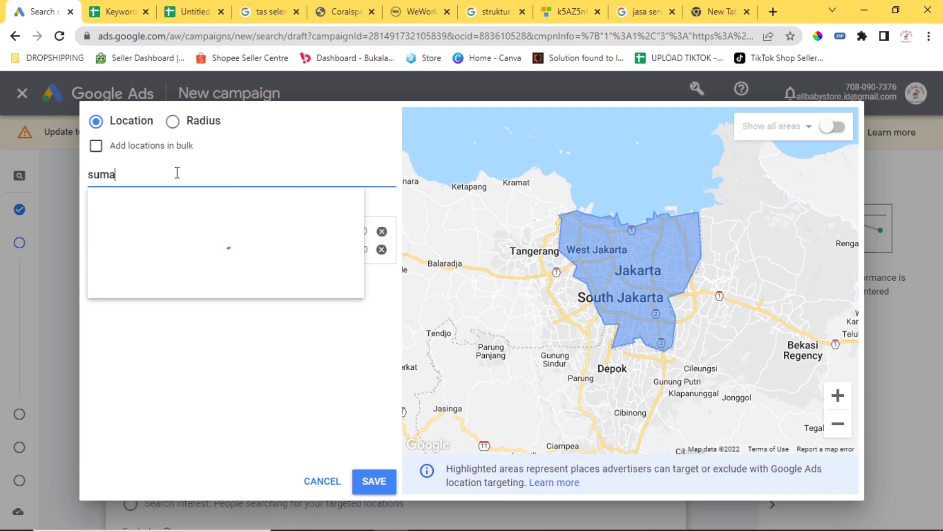
type("tera")
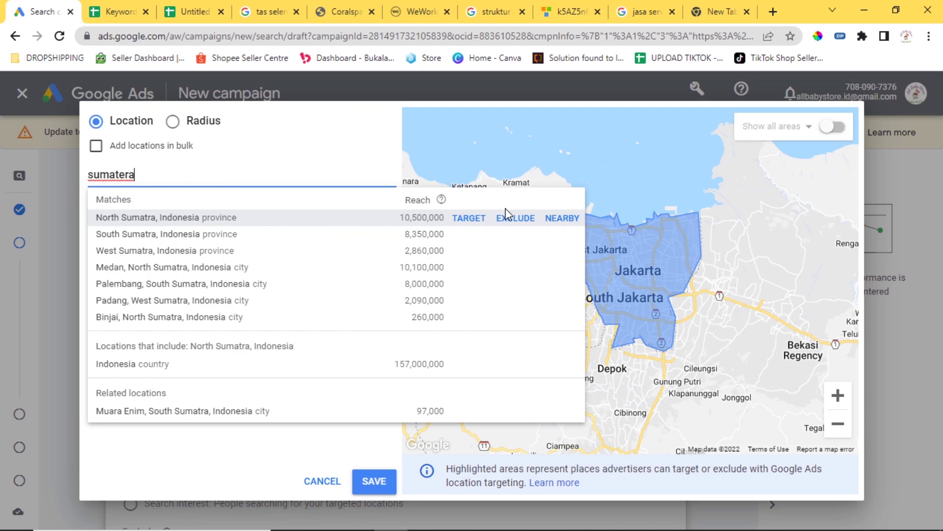
left_click(515, 217)
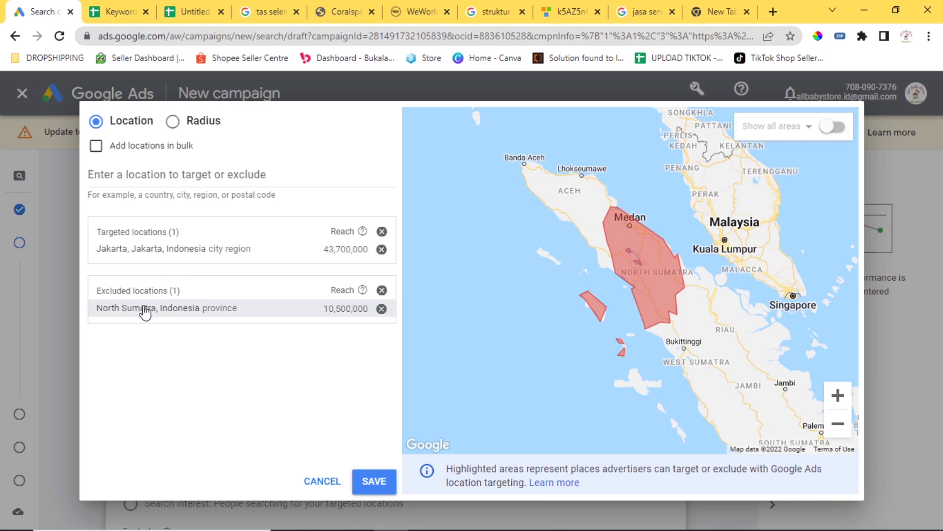
Save the Jakarta target and North Sumatra exclusion to the campaign.
left_click(375, 481)
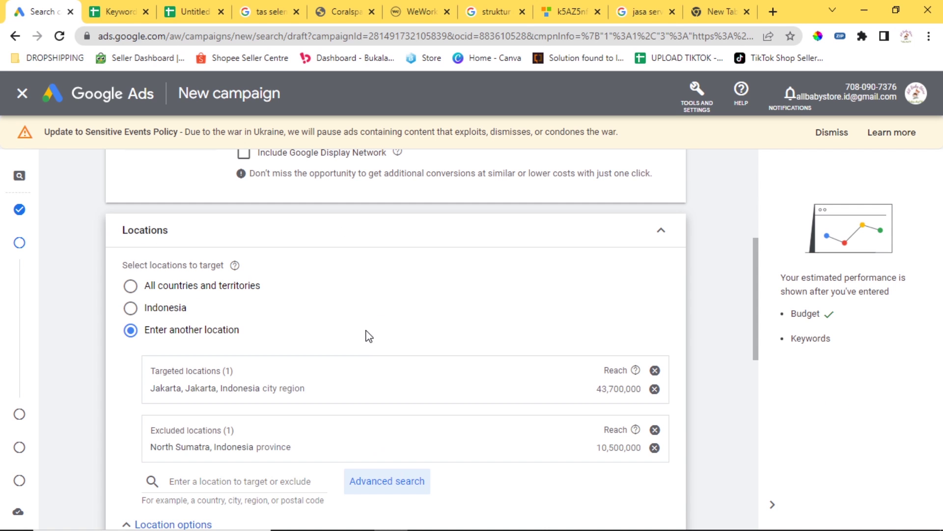
scroll(315, 319, "down", 8)
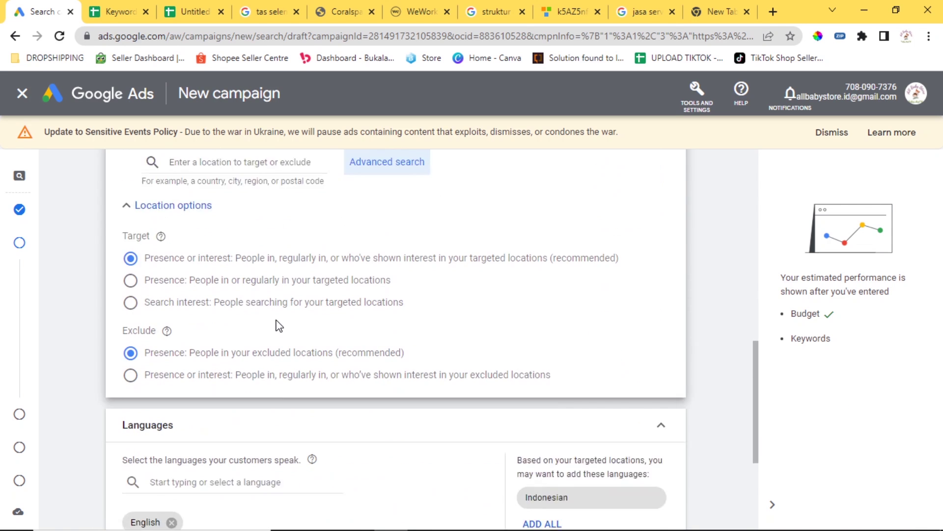
scroll(299, 276, "up", 7)
Add Indonesian as the campaign language and remove English.
scroll(307, 257, "down", 7)
scroll(308, 257, "down", 3)
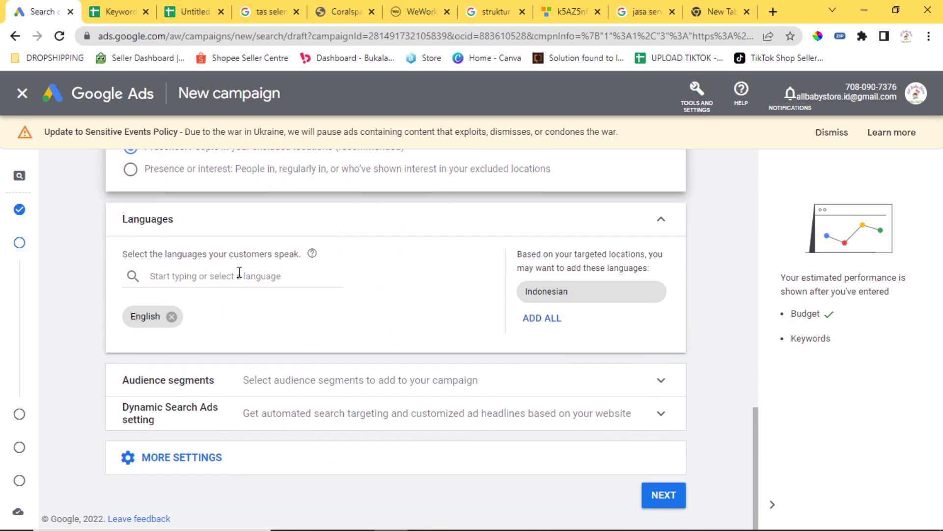
left_click(550, 295)
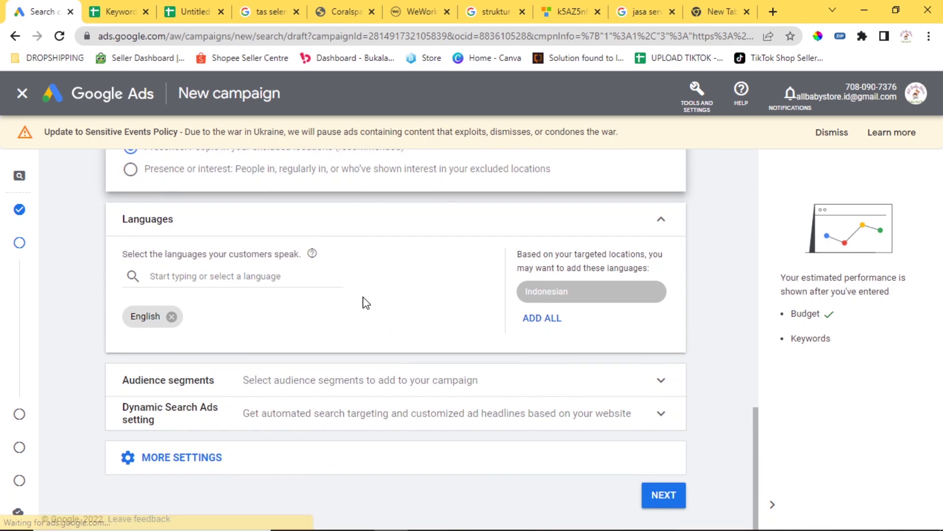
left_click(171, 316)
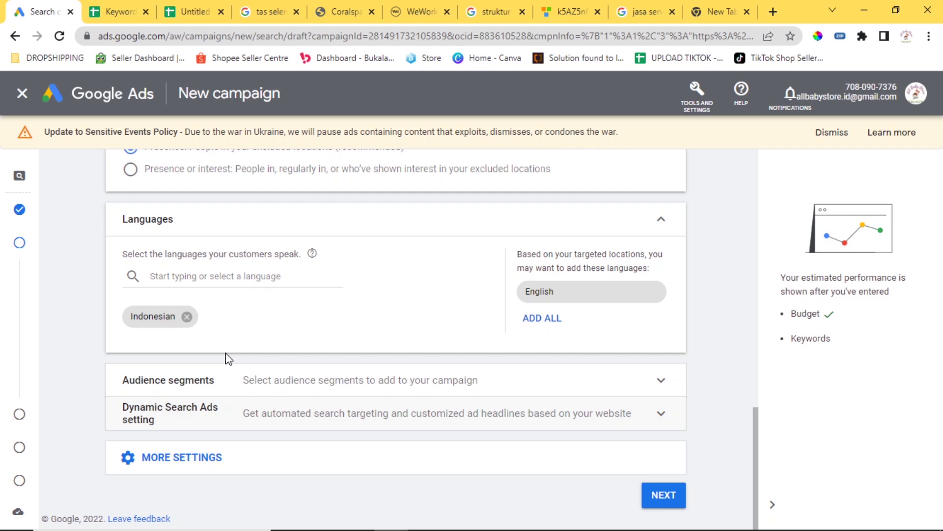
left_click(281, 380)
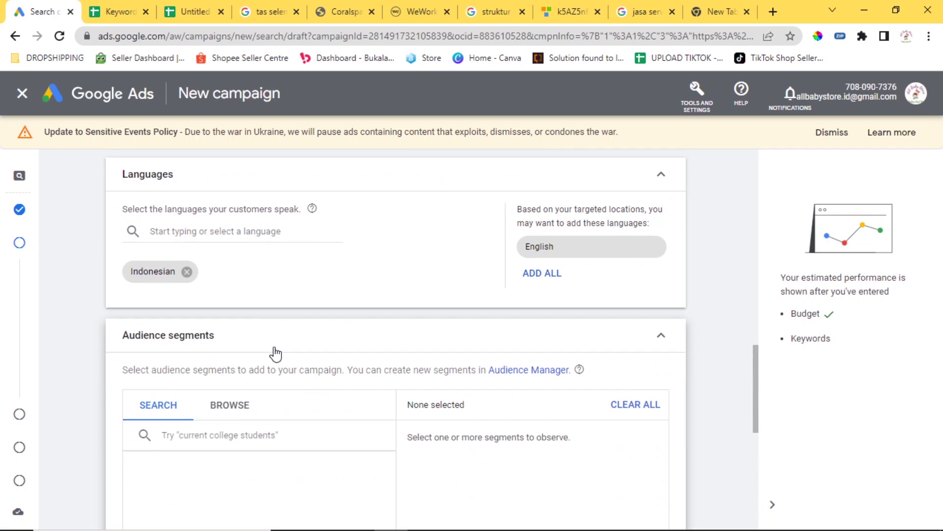
left_click(229, 381)
scroll(301, 326, "down", 4)
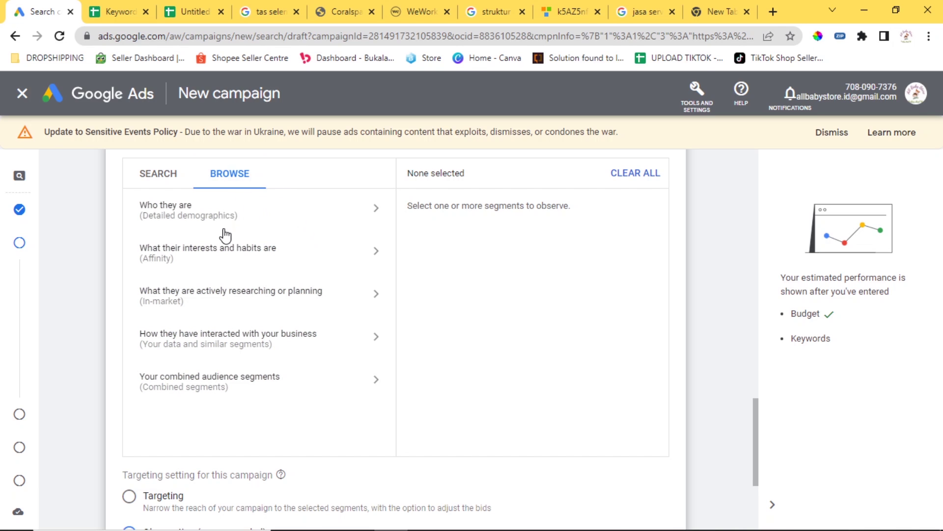
left_click(196, 226)
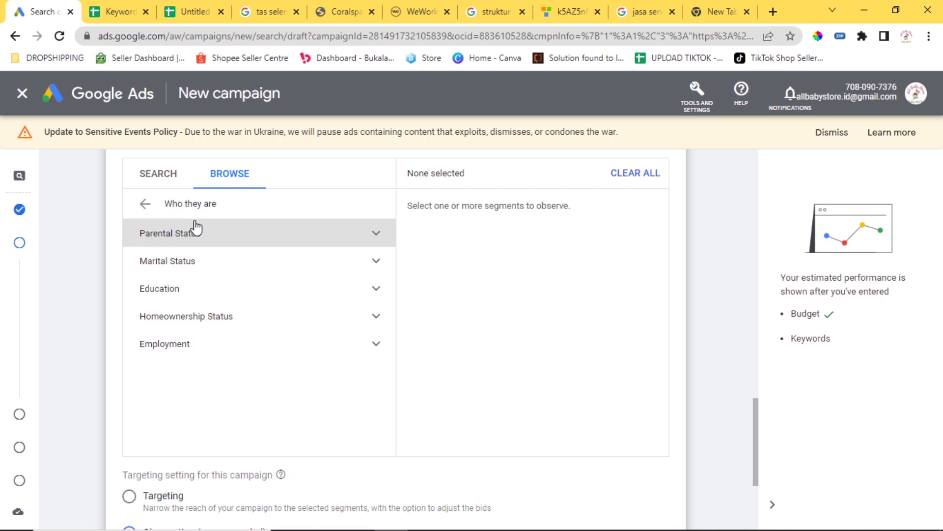
left_click(239, 240)
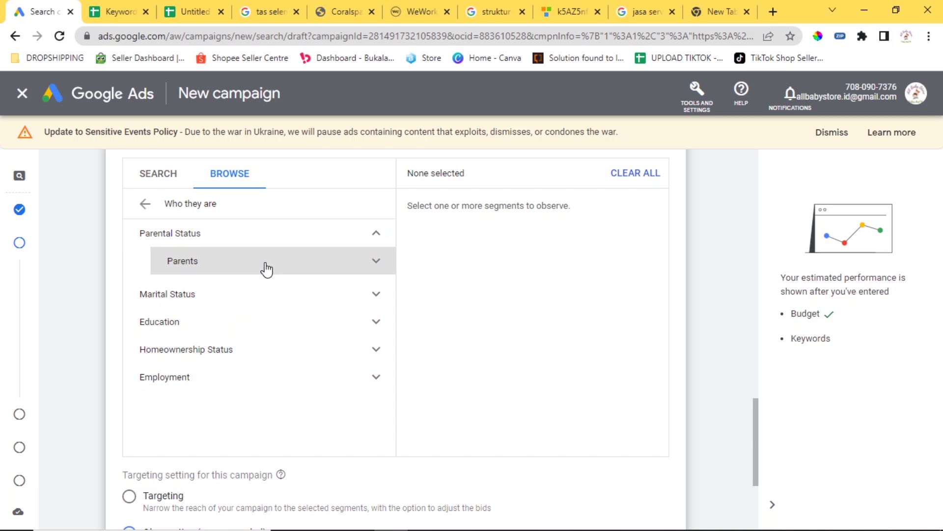
left_click(268, 296)
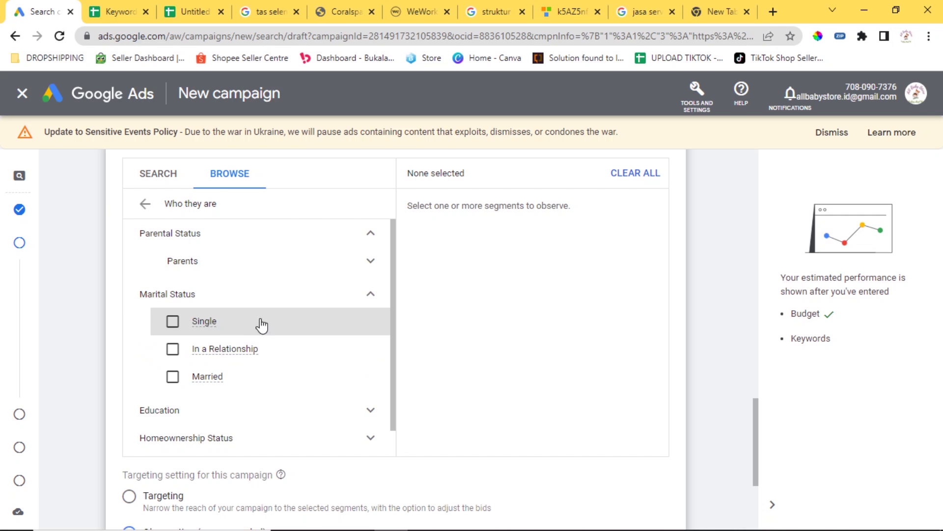
scroll(272, 337, "down", 1)
left_click(267, 381)
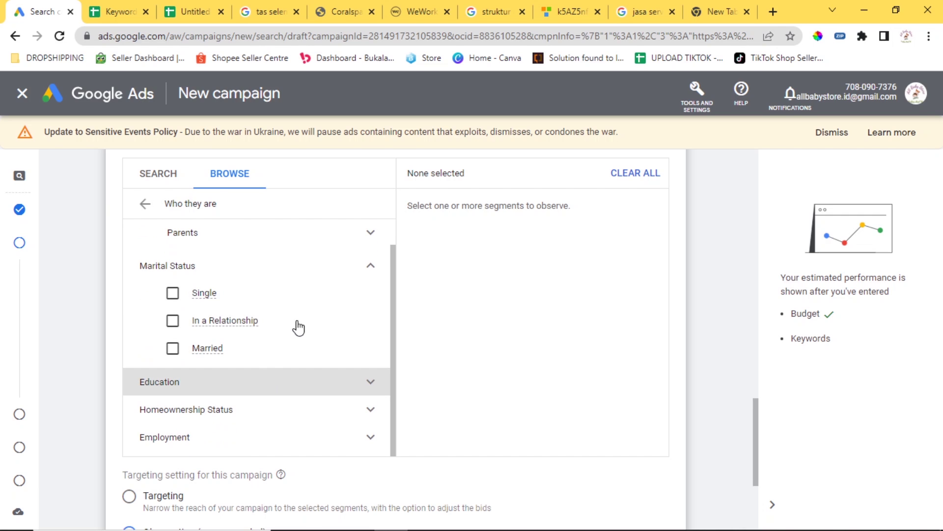
scroll(303, 323, "down", 1)
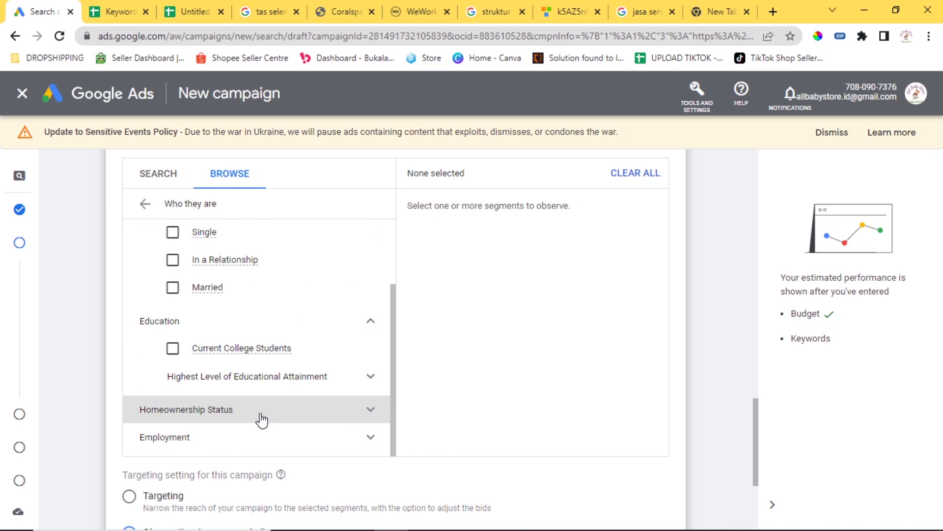
left_click(260, 420)
scroll(301, 300, "down", 2)
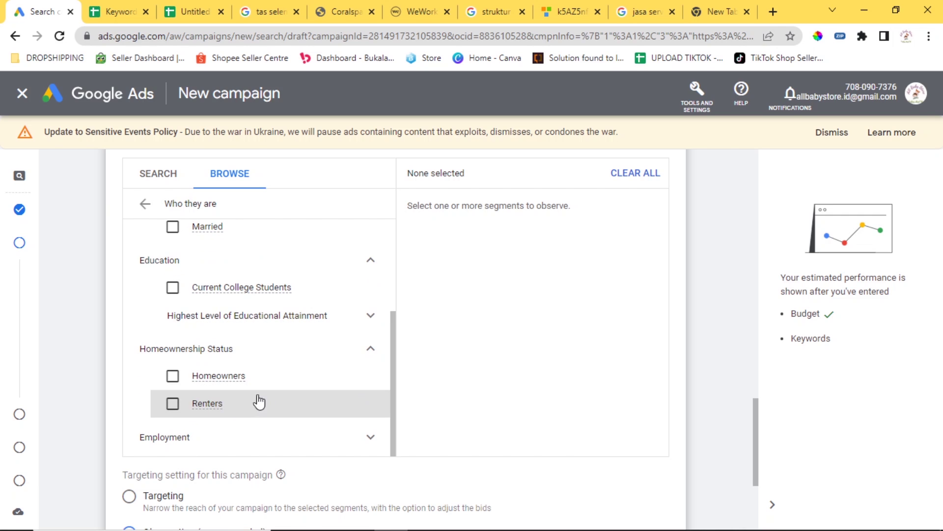
scroll(293, 368, "down", 3)
left_click(301, 307)
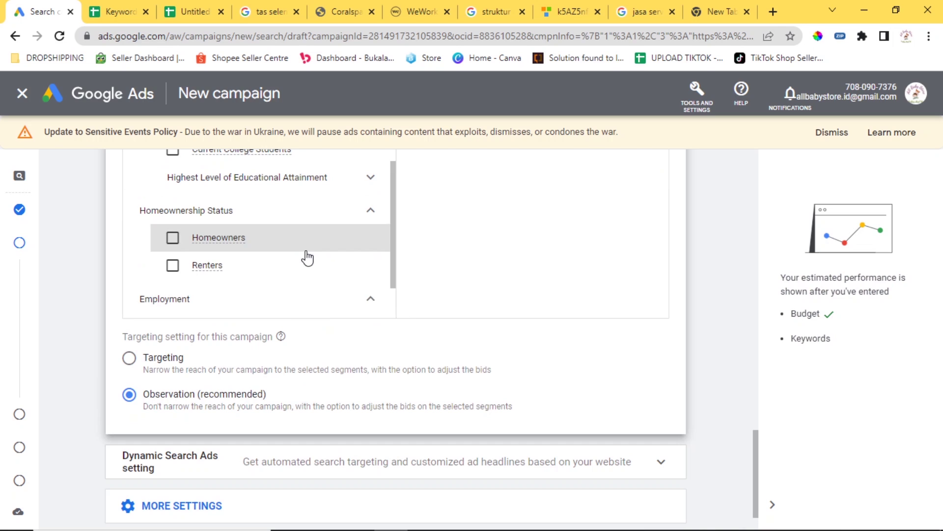
left_click(292, 271)
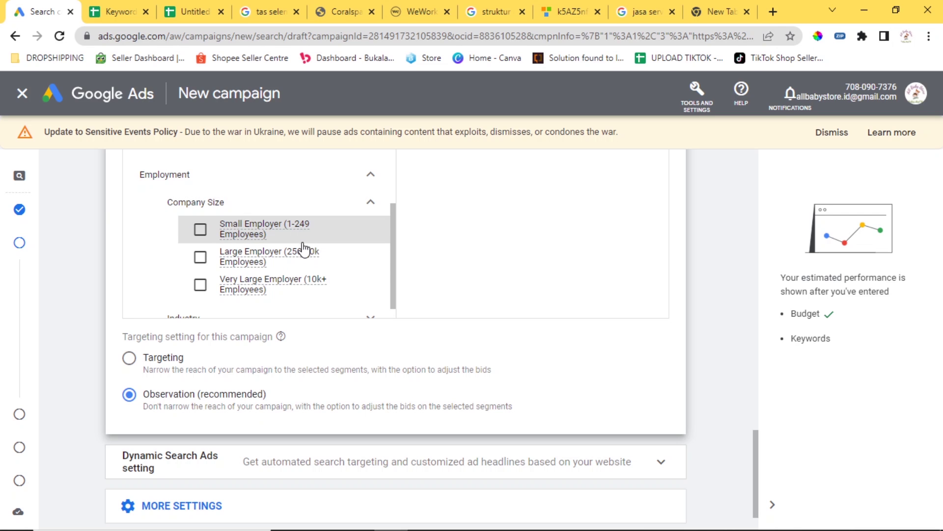
scroll(322, 251, "up", 5)
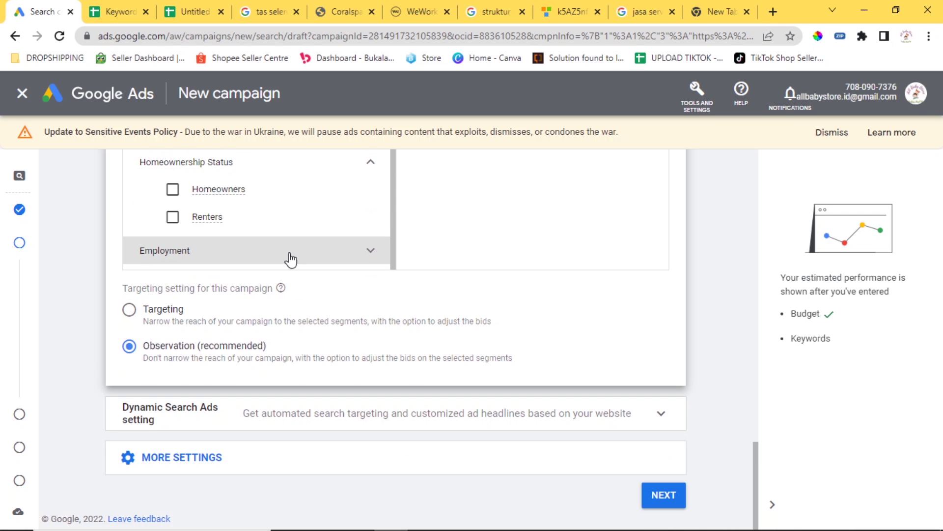
scroll(290, 259, "up", 5)
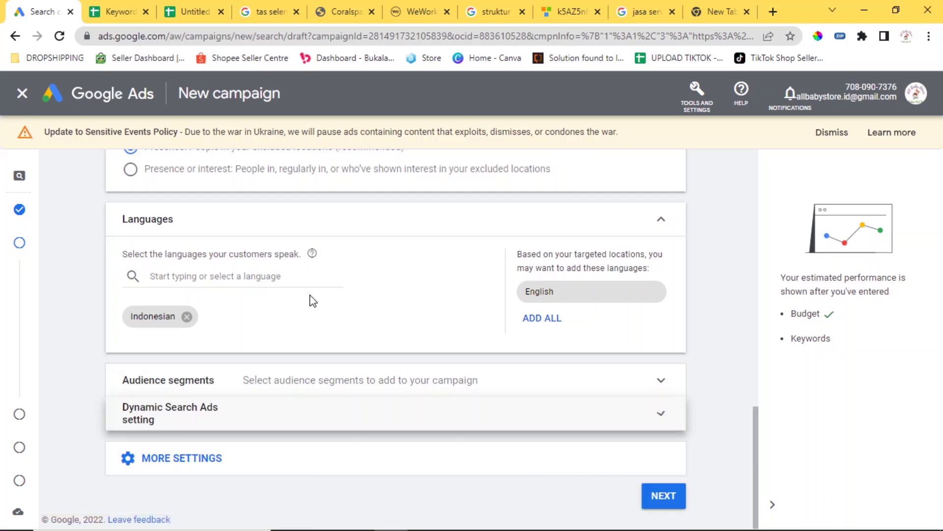
Keep the all-day ad schedule and April 2, 2022 start date, then continue to Keywords and ads.
scroll(310, 300, "down", 3)
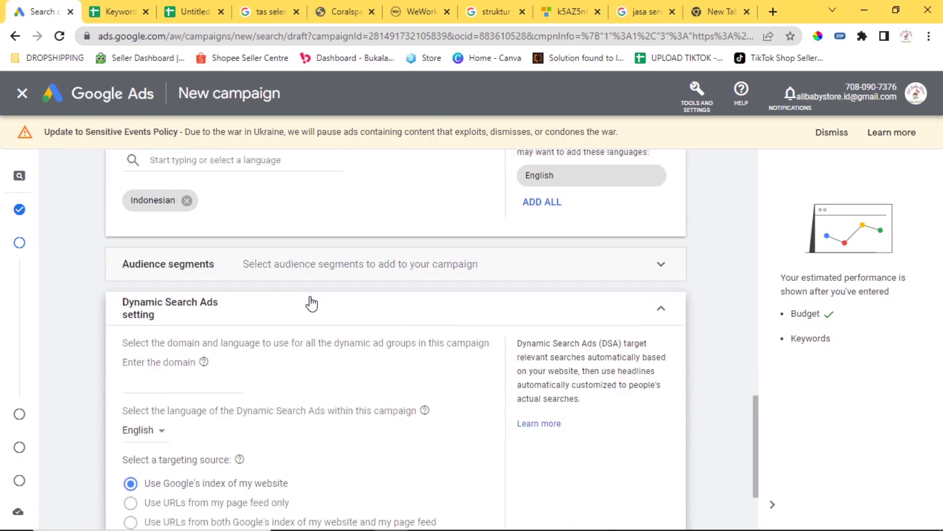
scroll(278, 312, "up", 3)
left_click(278, 311)
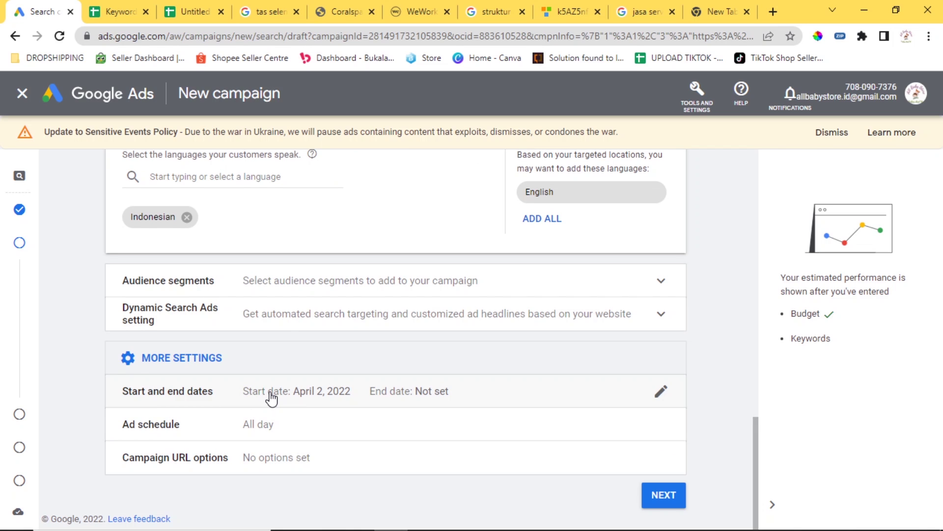
left_click(275, 430)
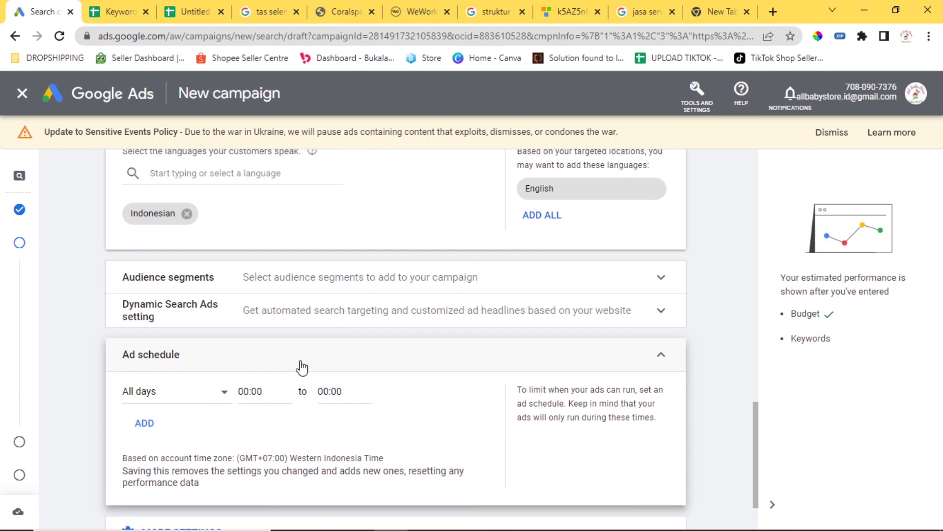
left_click(310, 364)
left_click(243, 462)
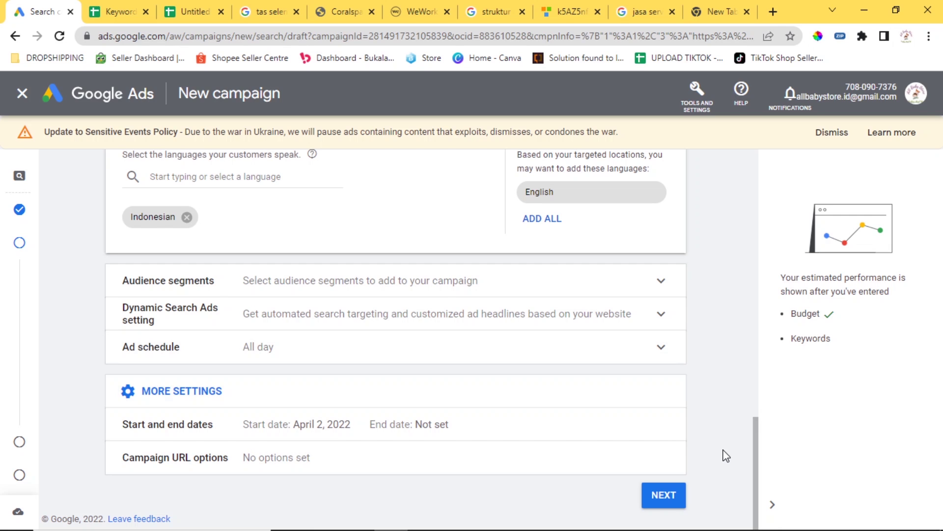
left_click(667, 504)
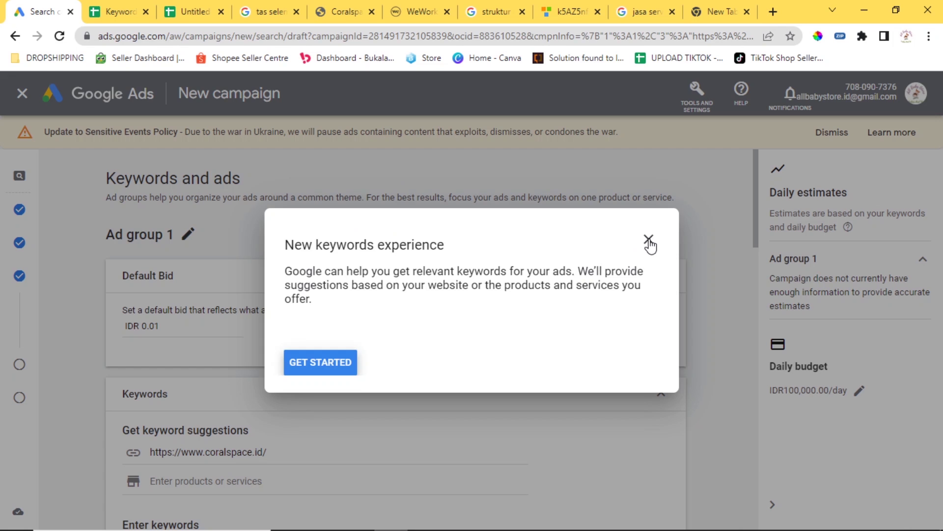
Dismiss the setup guide pop-up, confirming Leave.
left_click(649, 240)
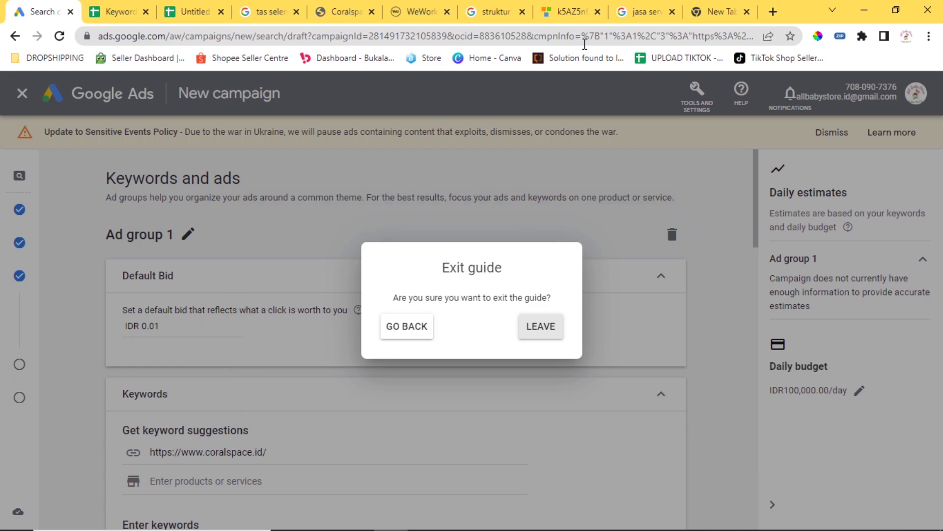
left_click(565, 7)
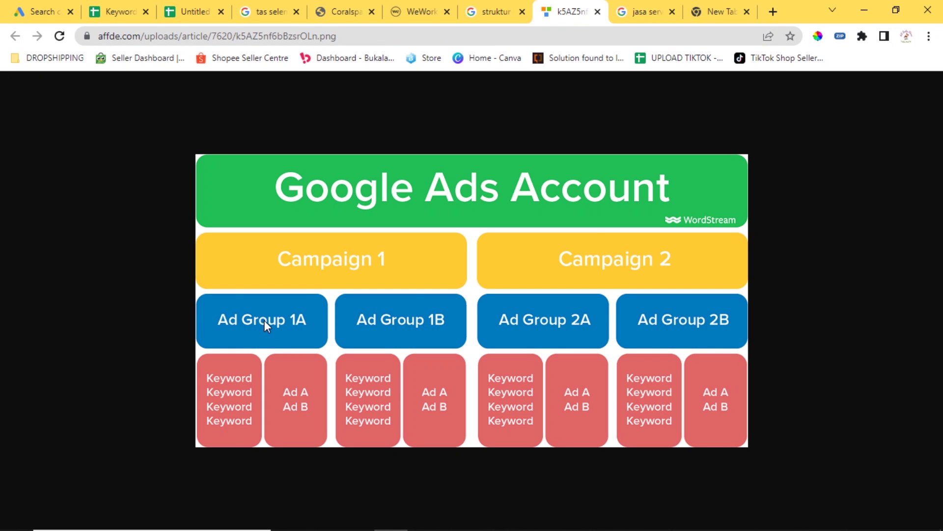
left_click(54, 11)
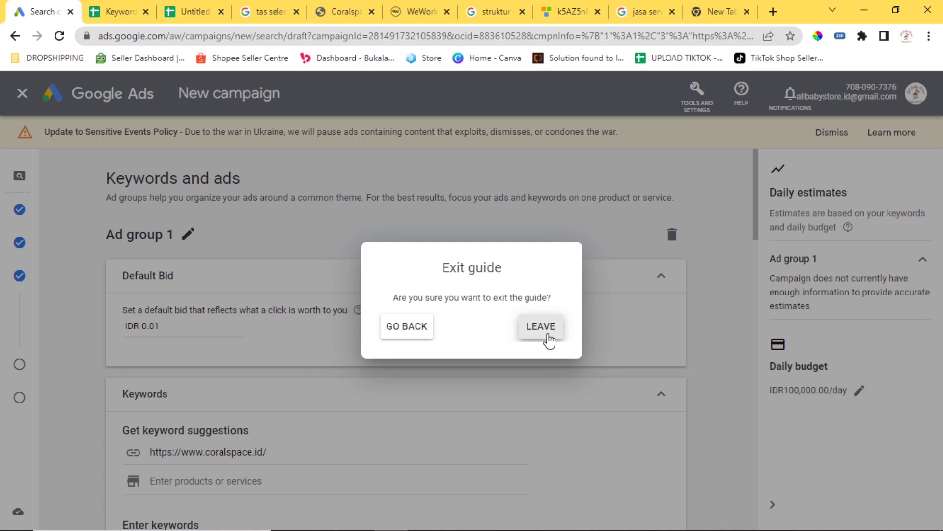
left_click(535, 330)
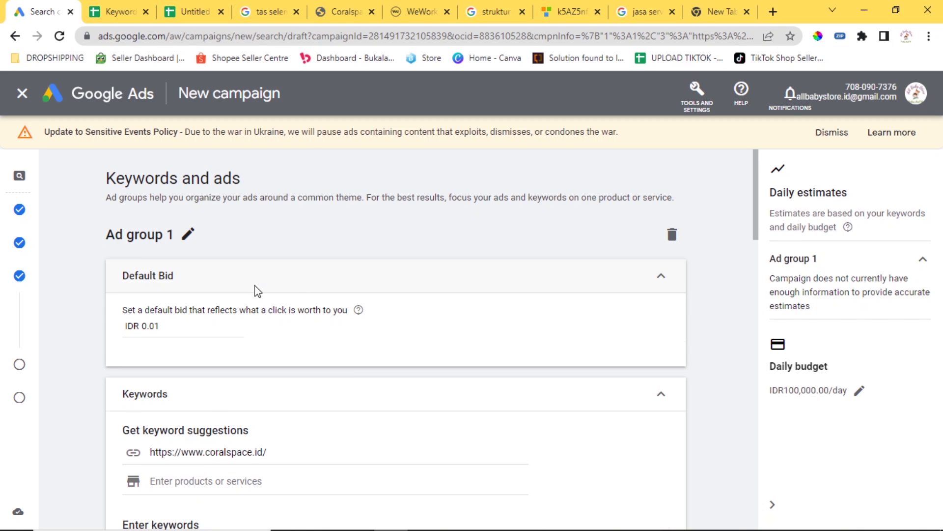
Change Ad group 1's default bid from IDR 0.01 to IDR 1000.
scroll(255, 289, "down", 1)
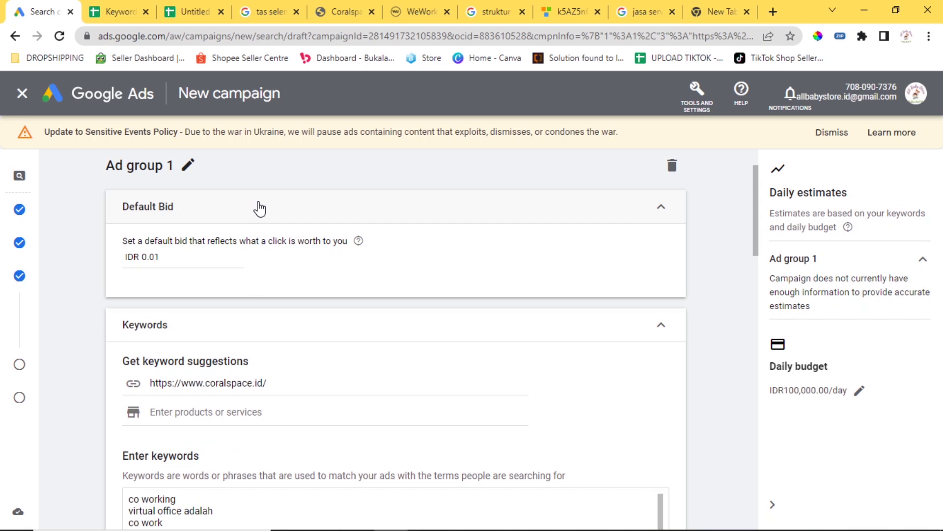
left_click_drag(221, 258, 142, 260)
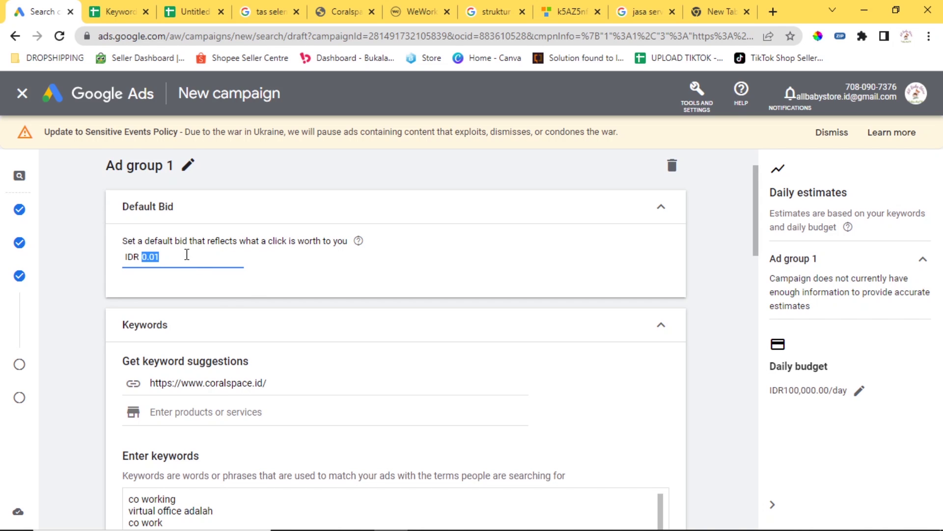
type("1000")
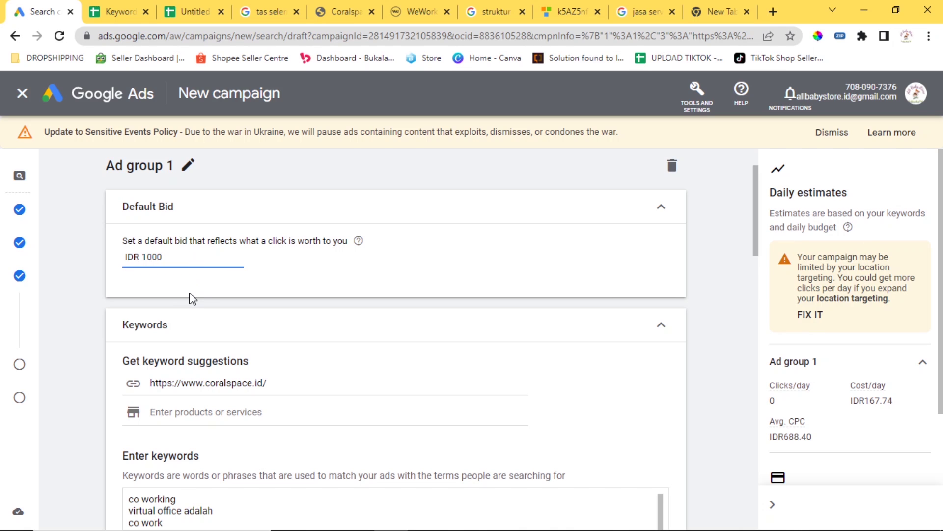
left_click(191, 296)
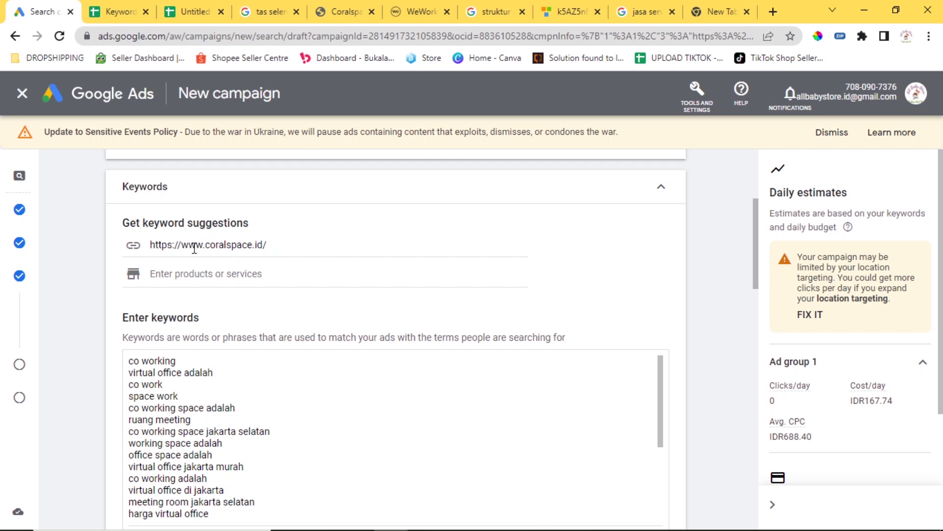
Delete the old co-working and virtual office keywords from the keyword box.
scroll(324, 249, "down", 3)
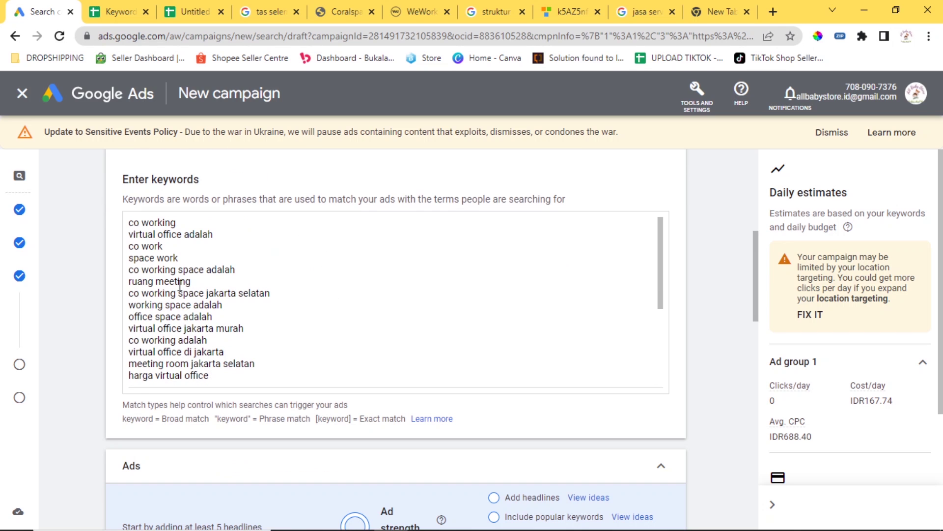
scroll(289, 312, "down", 5)
scroll(290, 311, "up", 8)
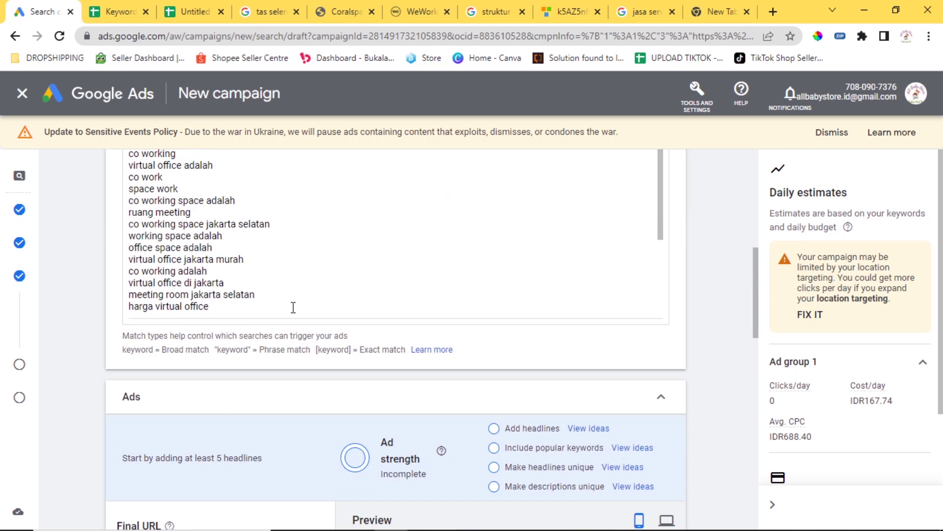
scroll(307, 337, "down", 3)
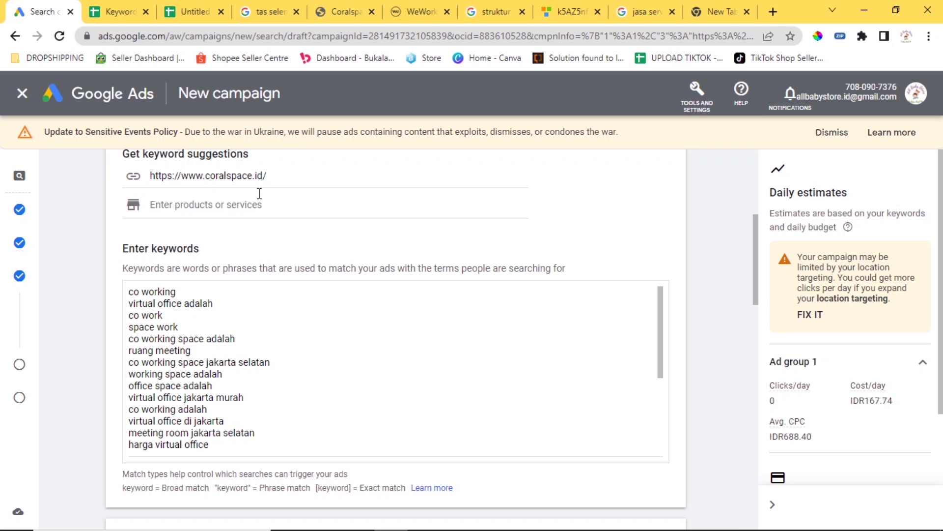
scroll(304, 375, "down", 3)
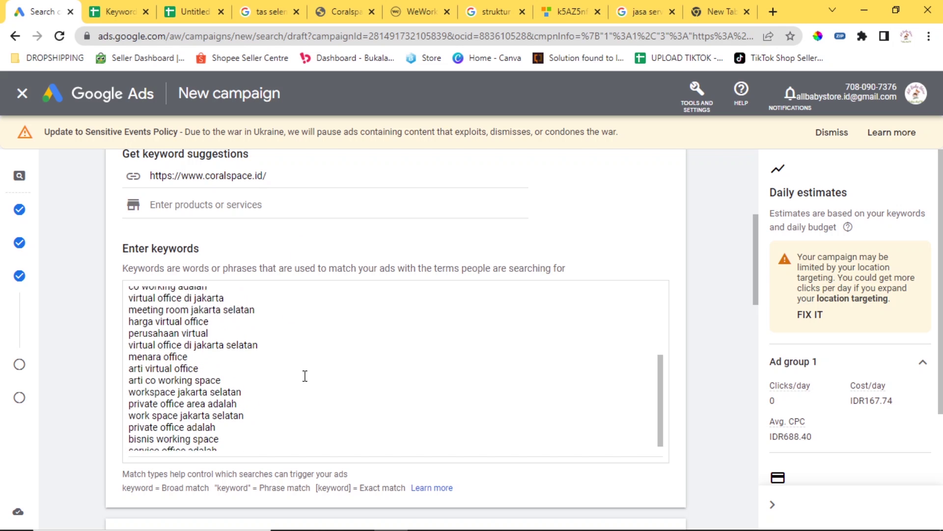
left_click_drag(270, 441, 133, 282)
key("BackSpace")
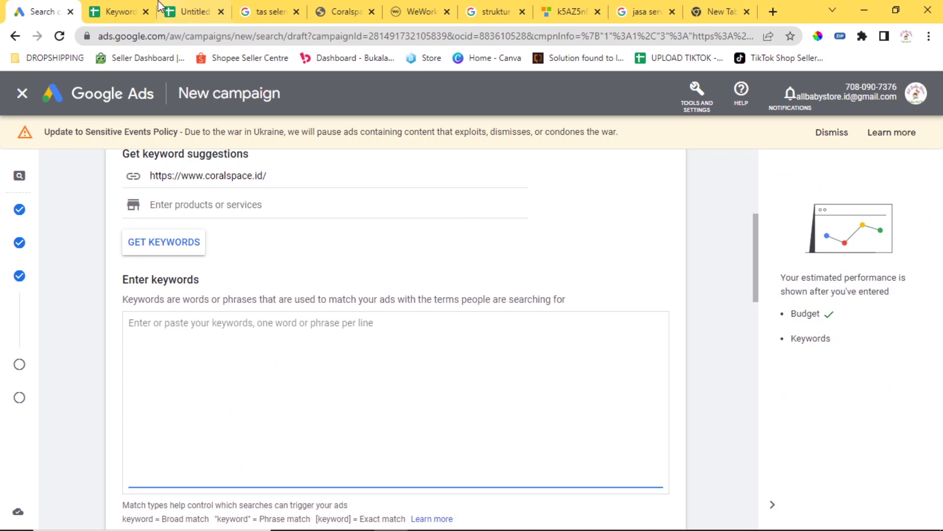
left_click(118, 11)
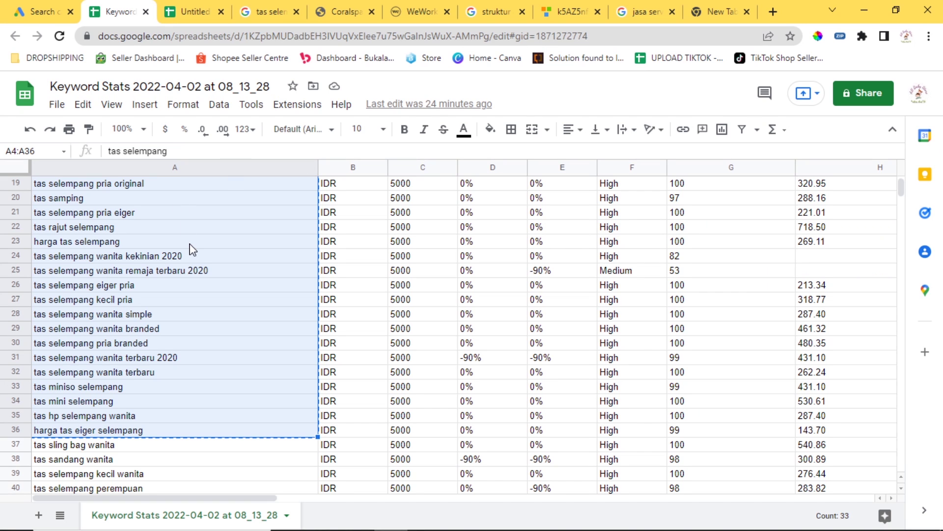
left_click(29, 6)
left_click(320, 339)
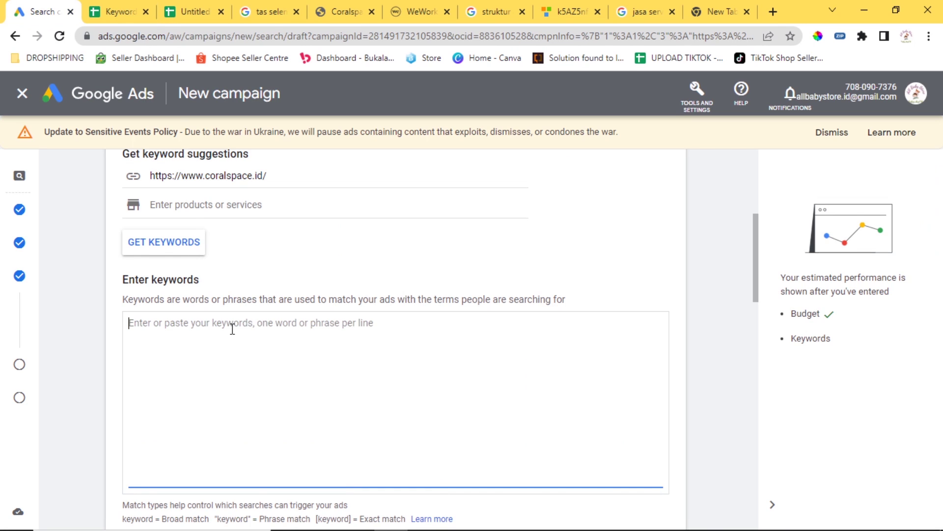
key("ctrl+v")
scroll(387, 362, "down", 3)
scroll(388, 362, "up", 3)
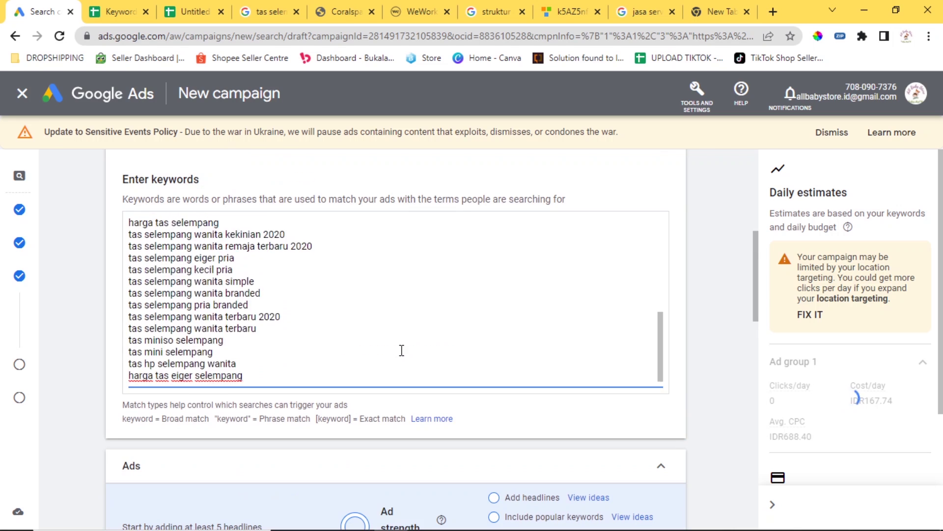
scroll(398, 358, "up", 5)
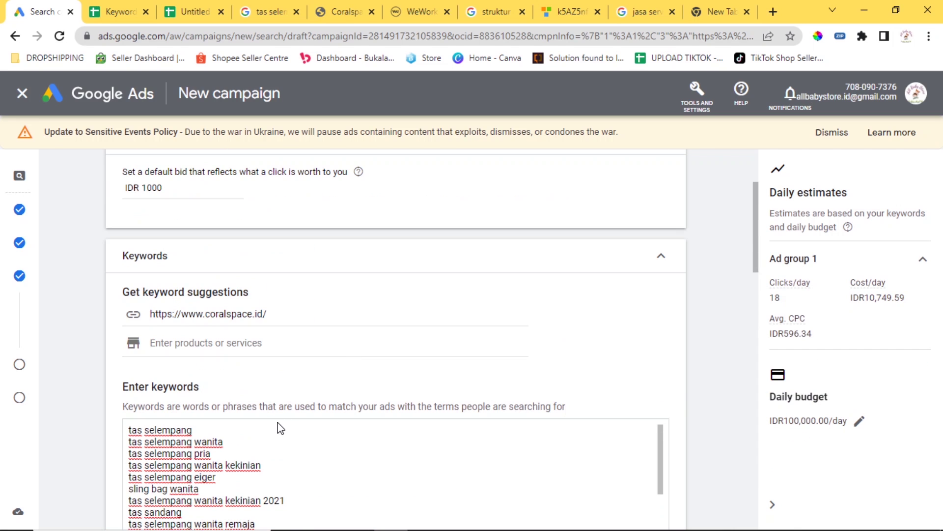
scroll(279, 423, "down", 4)
scroll(272, 427, "up", 4)
scroll(722, 395, "down", 3)
scroll(428, 374, "up", 3)
scroll(728, 360, "down", 4)
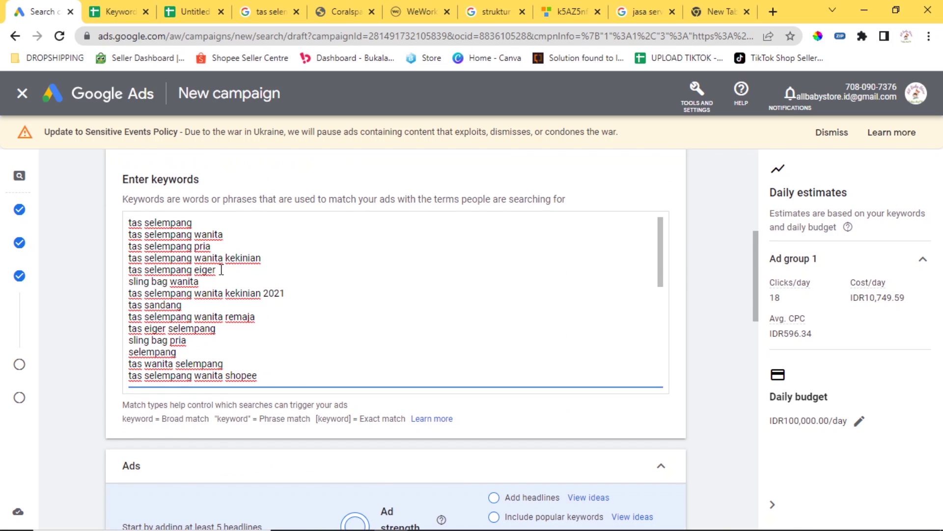
scroll(126, 297, "up", 2)
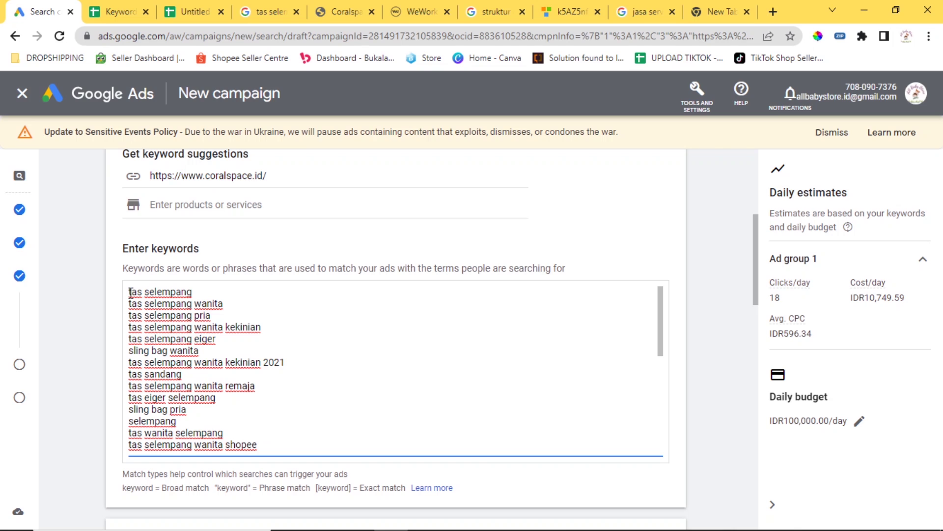
Add "tas selempang" phrase-match and [tas selempang] exact-match keyword lines.
key("shift+Right")
key("shift+Right")
key("shift+Right")
key("shift+Right")
key("shift+Right")
key("shift+Right")
key("shift+Right")
key("shift+Right")
key("shift+Right")
key("shift+Right")
key("shift+Right")
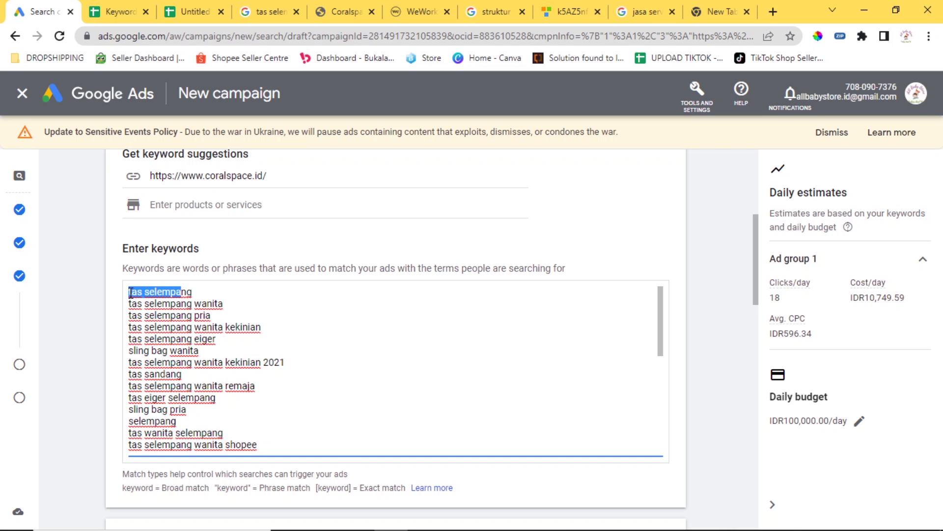
key("Right")
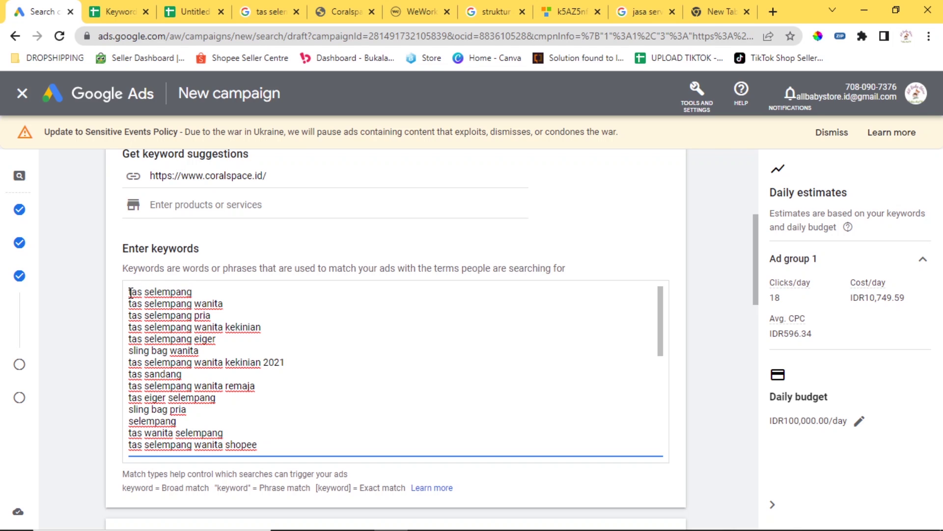
key("Return")
type("tas selempang")
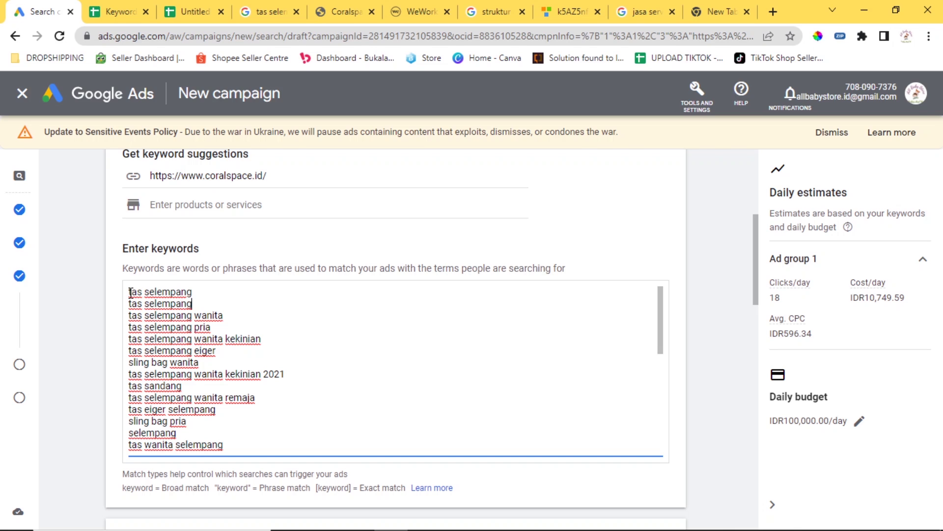
key("Up")
key("Home")
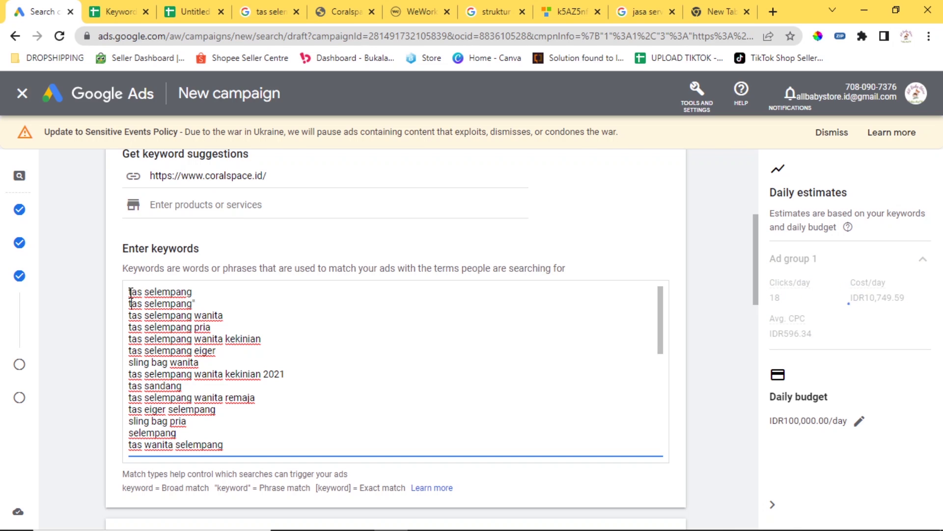
type("\"")
key("End")
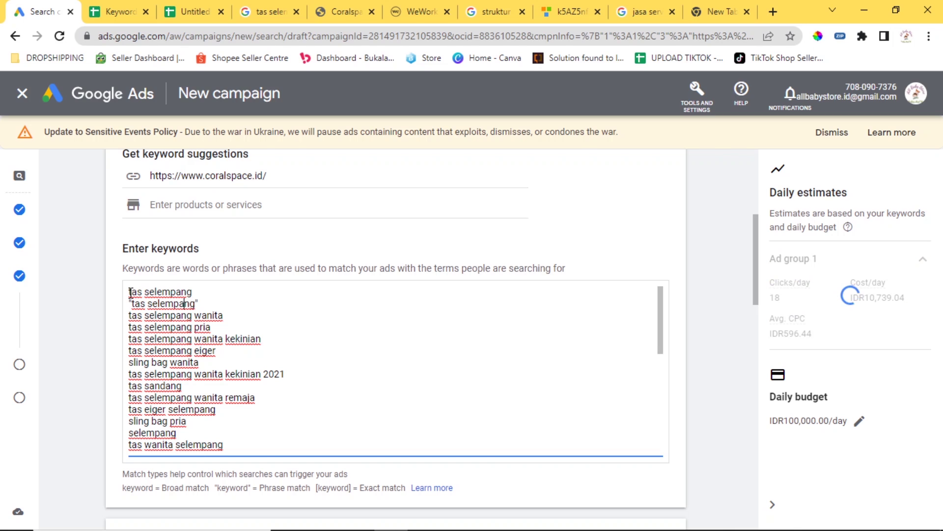
key("Return")
type("tas selempang")
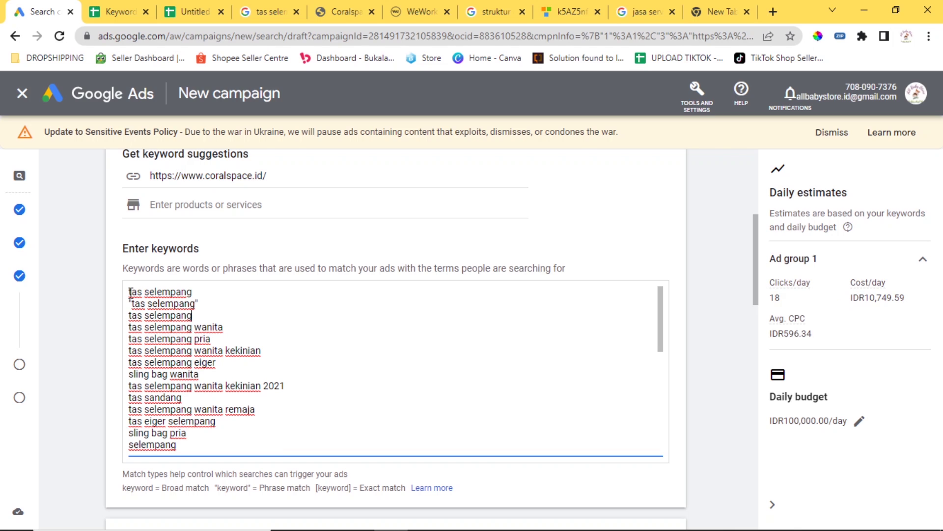
type("]")
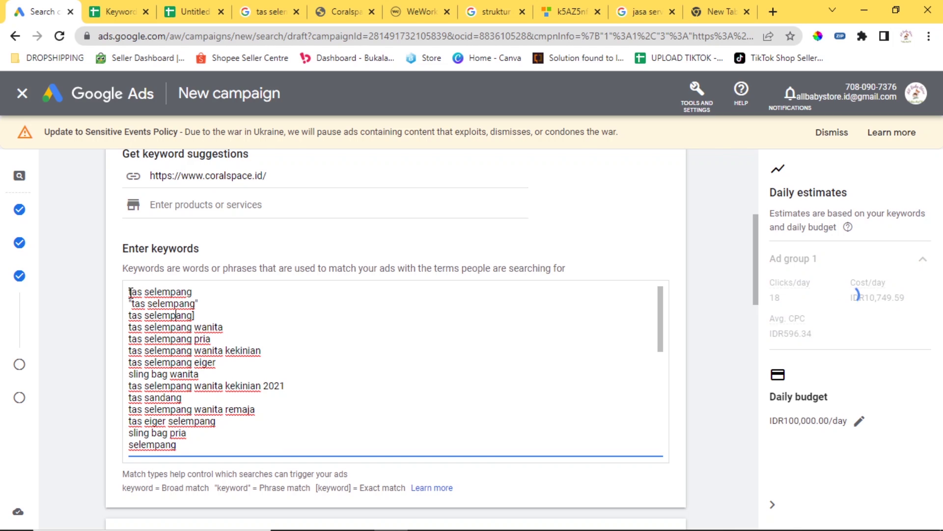
key("Home")
type("[")
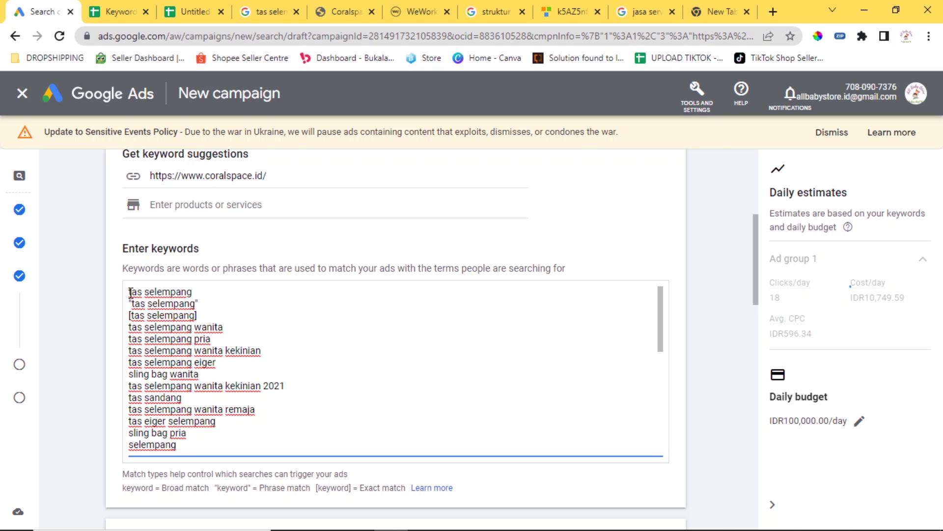
Add quoted phrase-match and bracketed exact-match copies of 'tas selempang wanita'.
key("Down")
key("Home")
key("shift+Right")
key("shift+Right")
key("shift+Right")
key("shift+Right")
key("shift+Right")
key("shift+Right")
key("shift+Right")
key("shift+Right")
key("shift+Right")
key("shift+Right")
key("shift+Right")
key("shift+Right")
key("shift+Right")
key("shift+Right")
key("shift+Right")
key("shift+Right")
key("shift+Right")
key("shift+Right")
key("shift+Right")
key("shift+Right")
key("ctrl+c")
key("End")
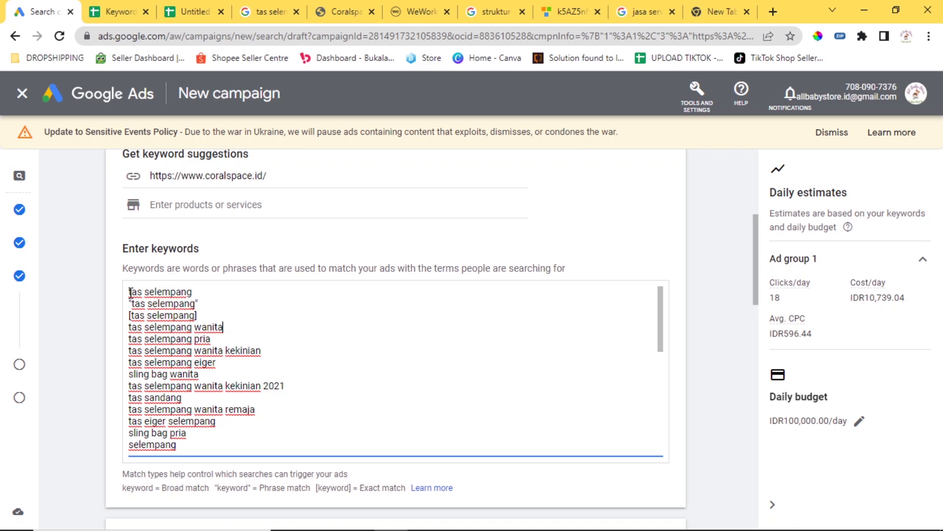
key("Return")
key("ctrl+v")
key("Return")
key("ctrl+v")
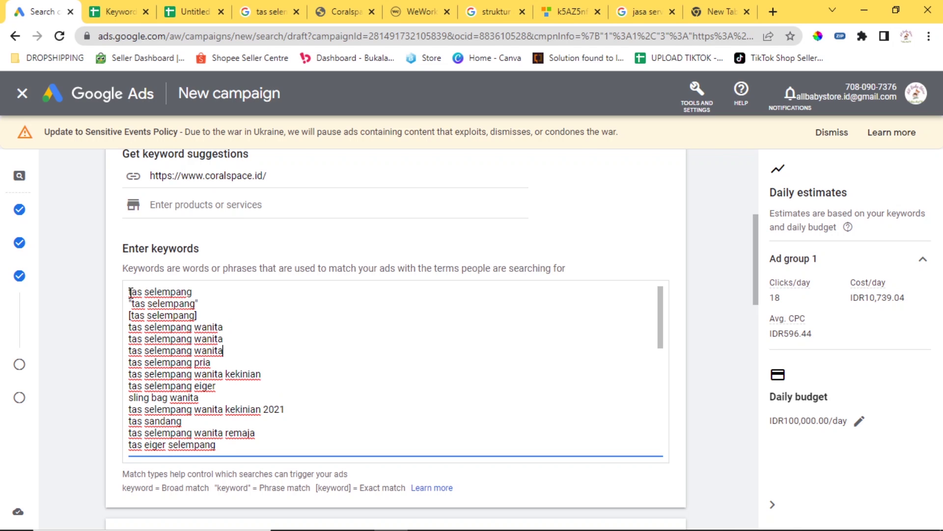
key("Left")
key("Left")
key("Left")
key("Left")
key("Left")
key("Left")
key("Left")
key("Left")
key("Left")
key("Left")
key("Left")
key("Left")
key("Left")
key("Left")
key("Left")
key("Left")
key("Left")
key("Left")
key("Left")
key("Left")
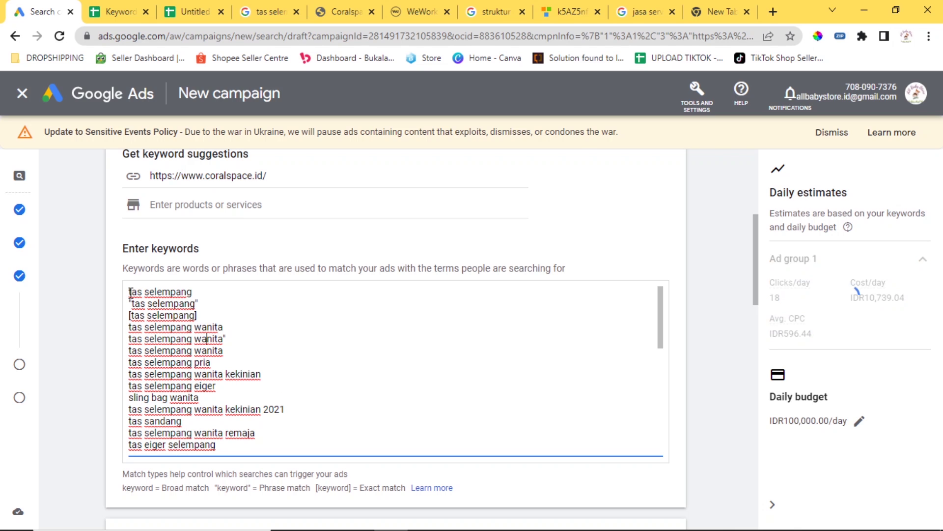
type("\"")
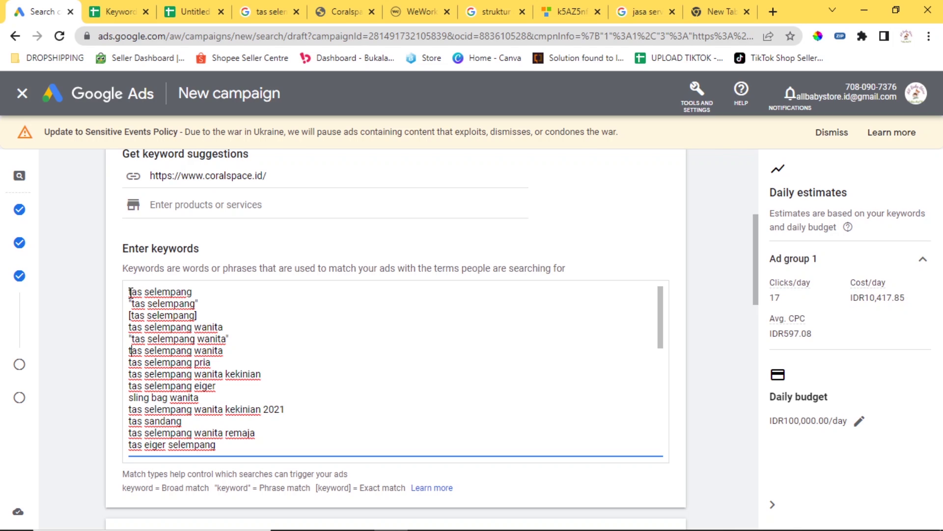
key("Down")
key("Left")
type("[")
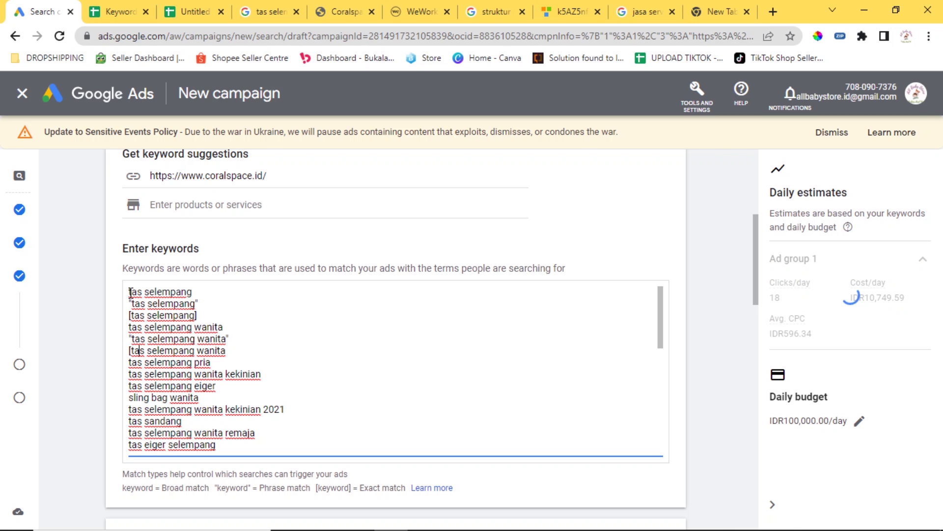
key("End")
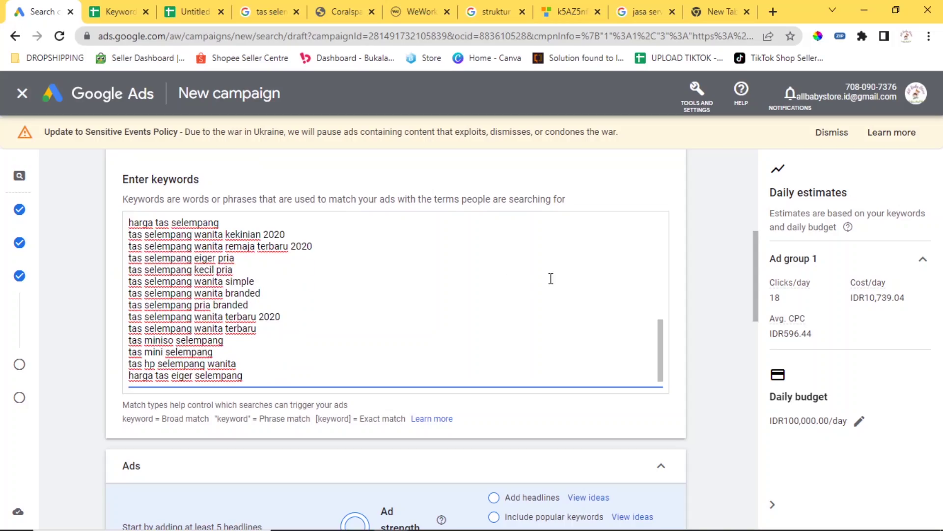
scroll(535, 275, "down", 5)
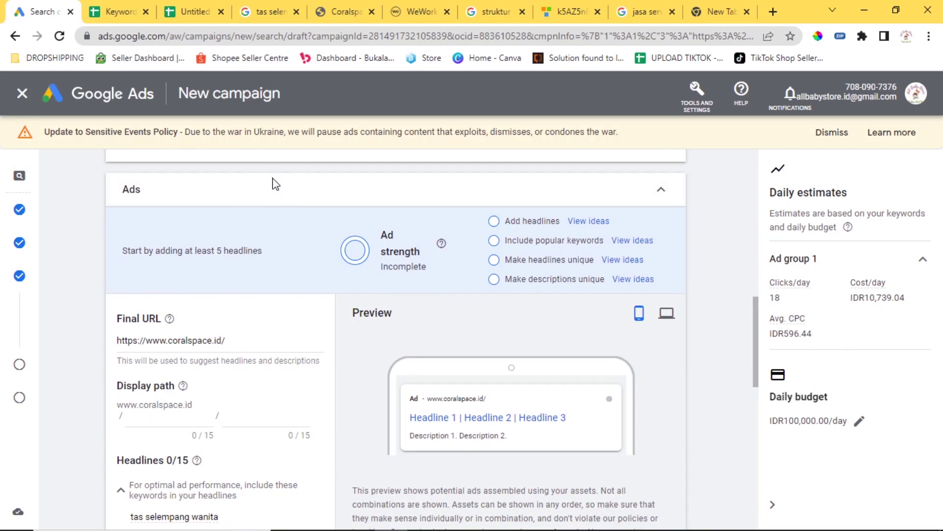
Glance at the account structure diagram in the other tab and return to the ad setup.
scroll(320, 211, "up", 10)
scroll(458, 259, "down", 10)
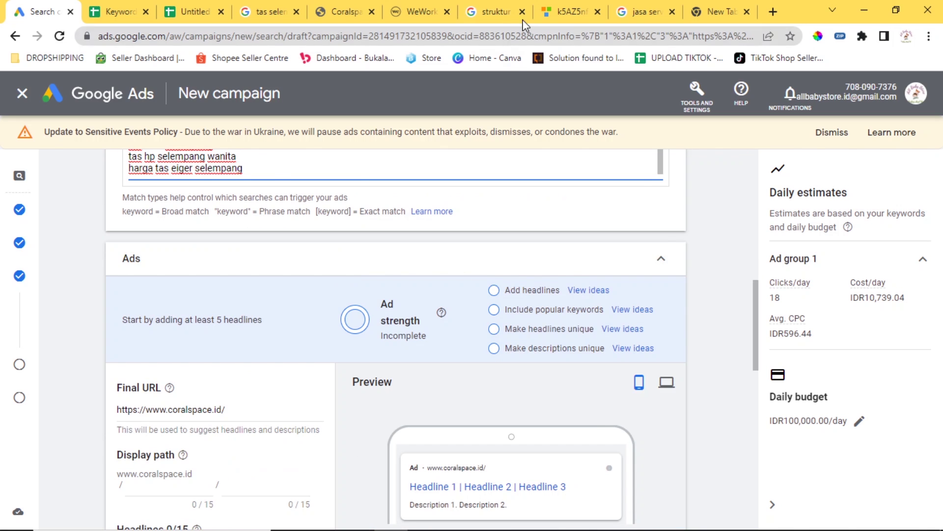
left_click(572, 11)
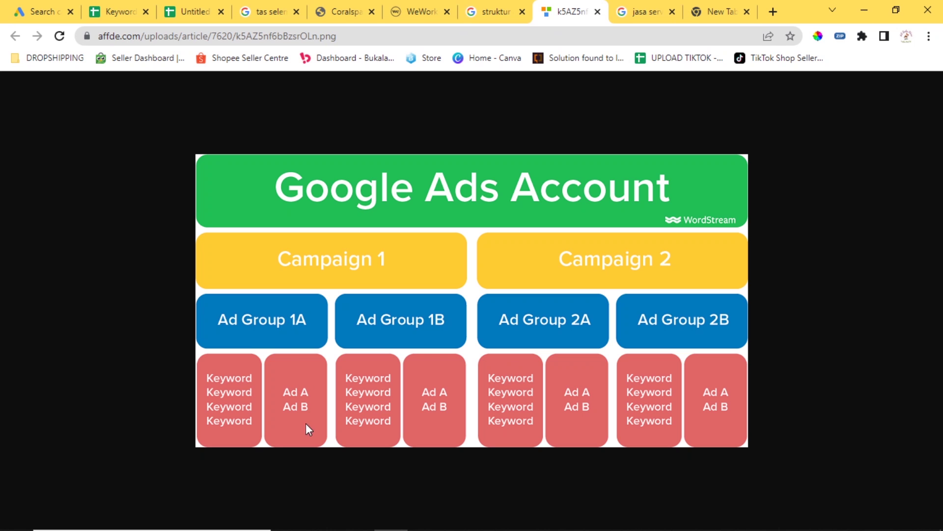
left_click(44, 11)
scroll(281, 292, "down", 1)
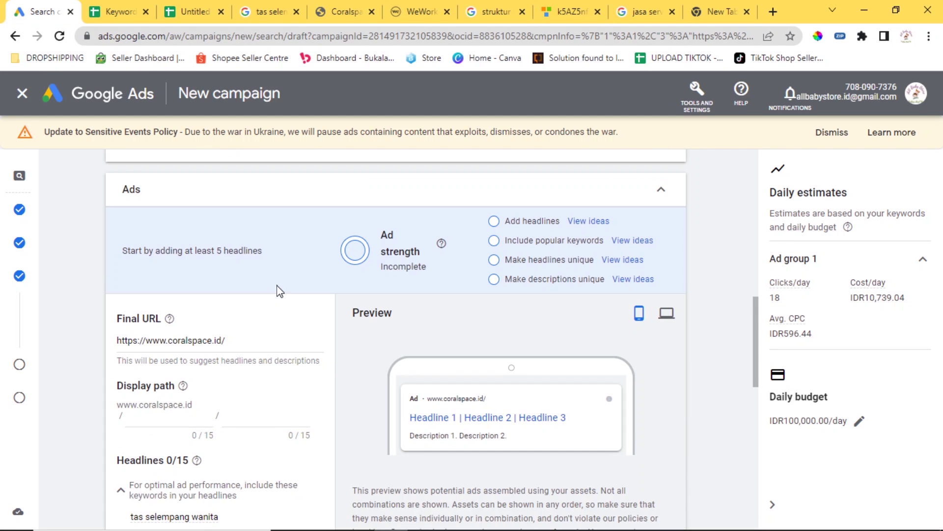
scroll(285, 288, "down", 2)
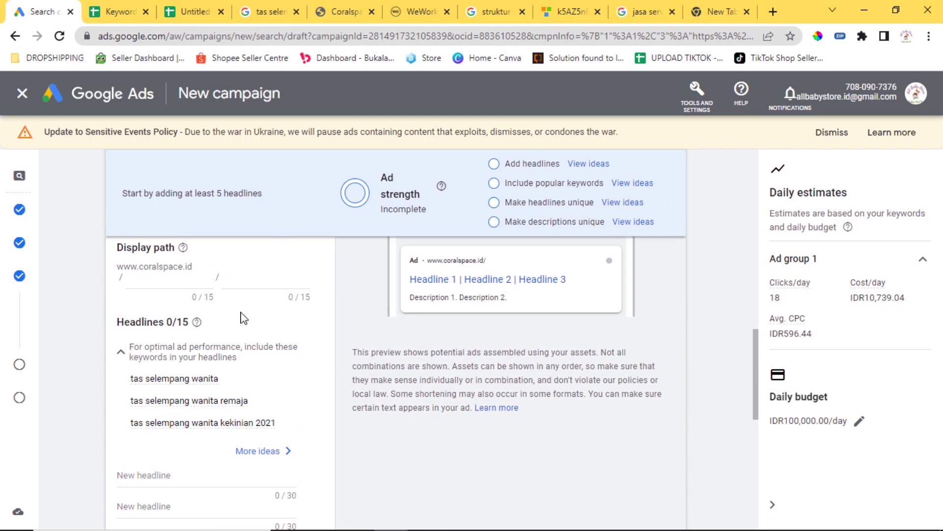
scroll(244, 316, "up", 2)
left_click(180, 426)
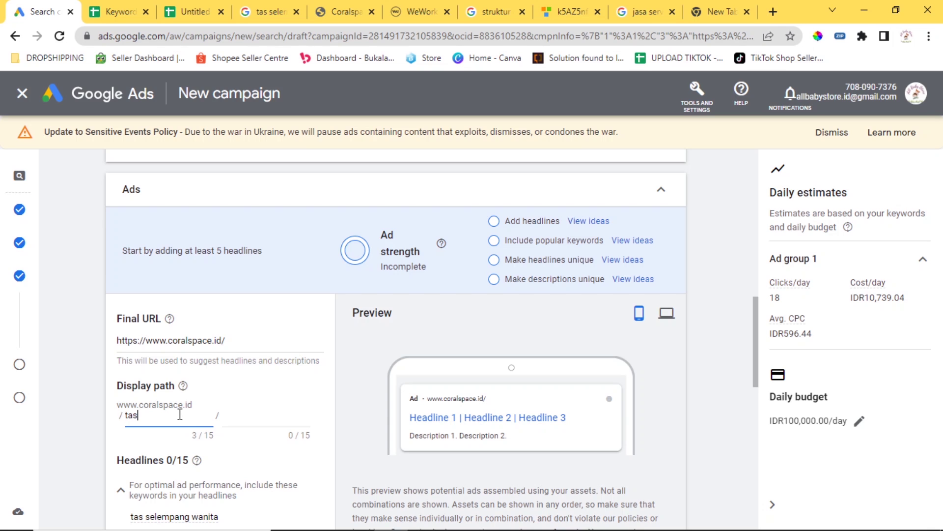
type("tas-selempang")
left_click(341, 389)
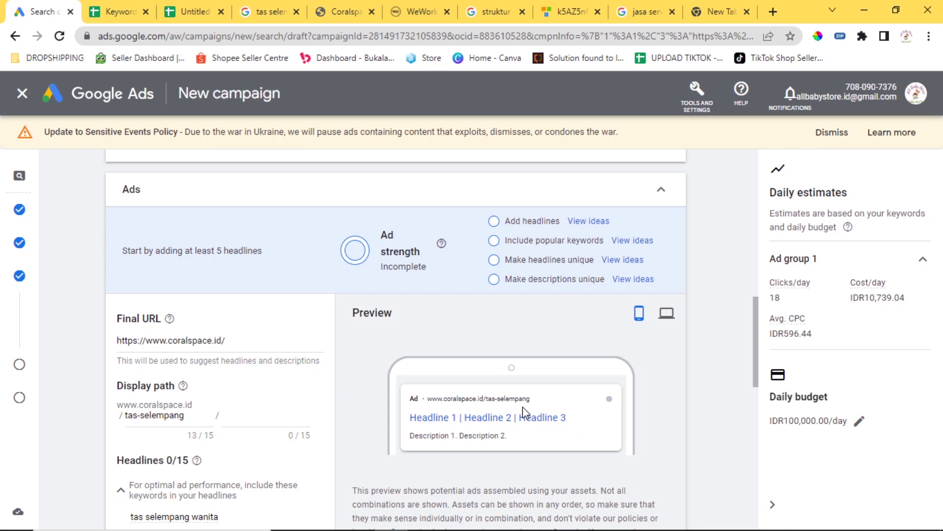
scroll(526, 331, "down", 1)
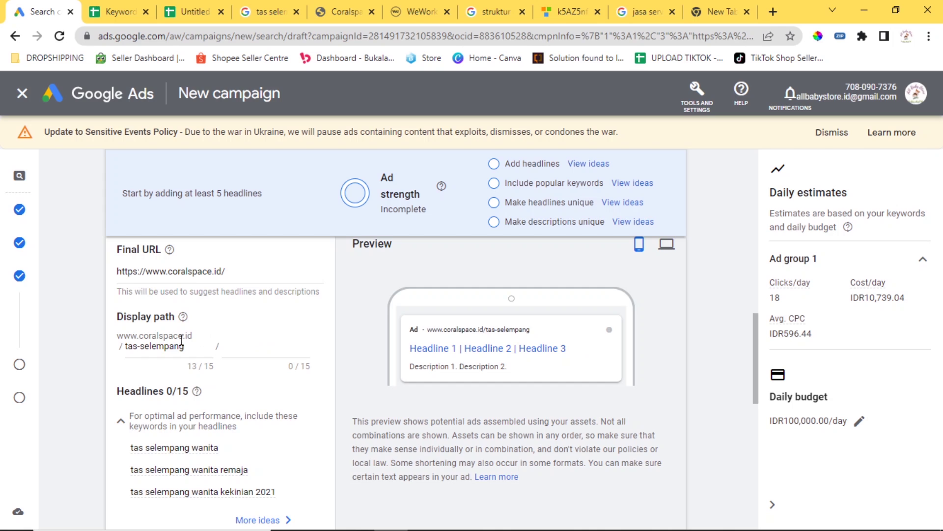
scroll(212, 338, "down", 3)
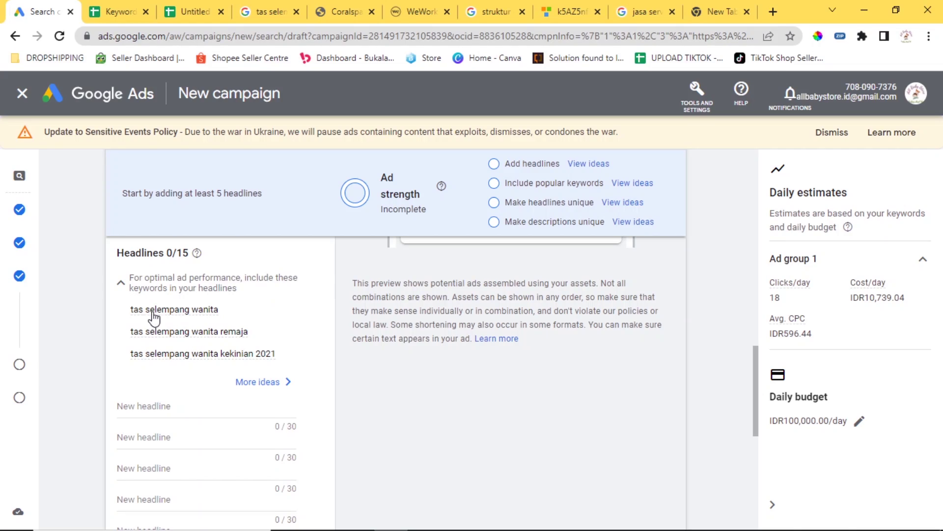
Check headline keyword ideas and write the first three tas selempang headlines.
mouse_move(167, 318)
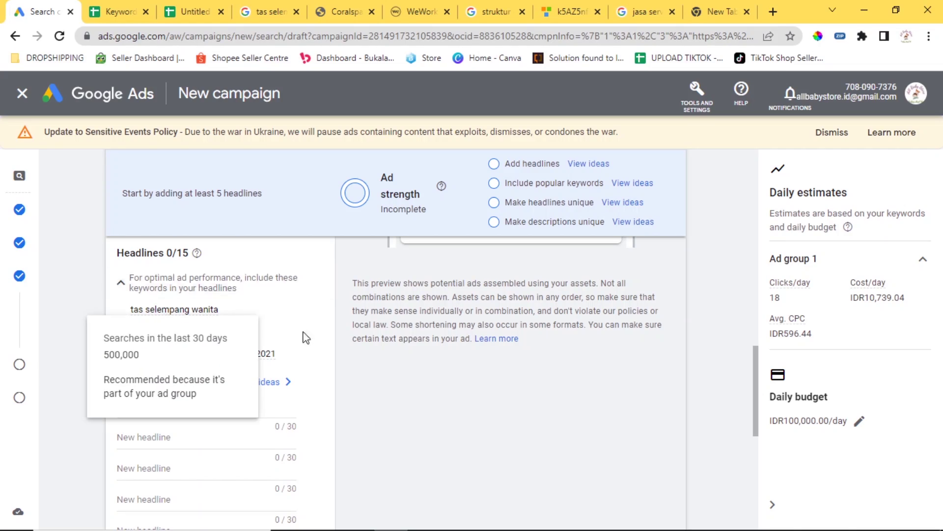
left_click(265, 388)
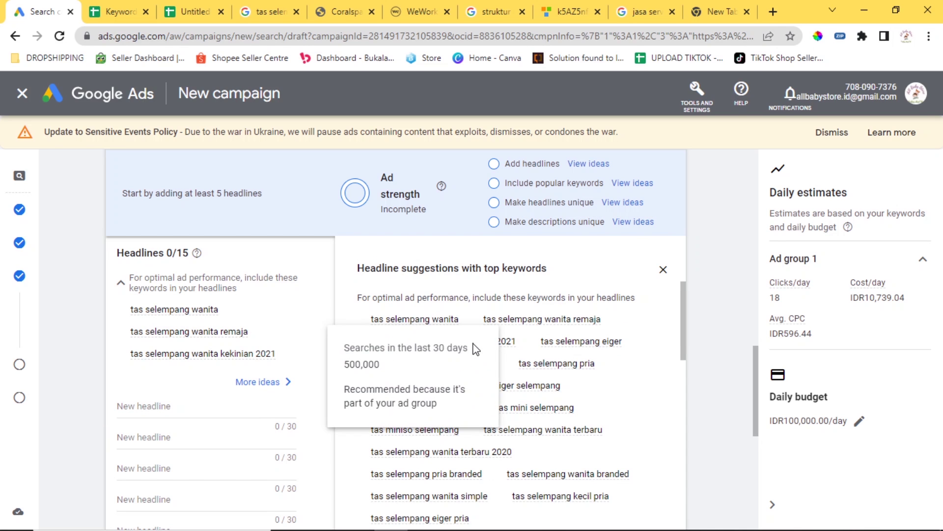
scroll(614, 389, "down", 2)
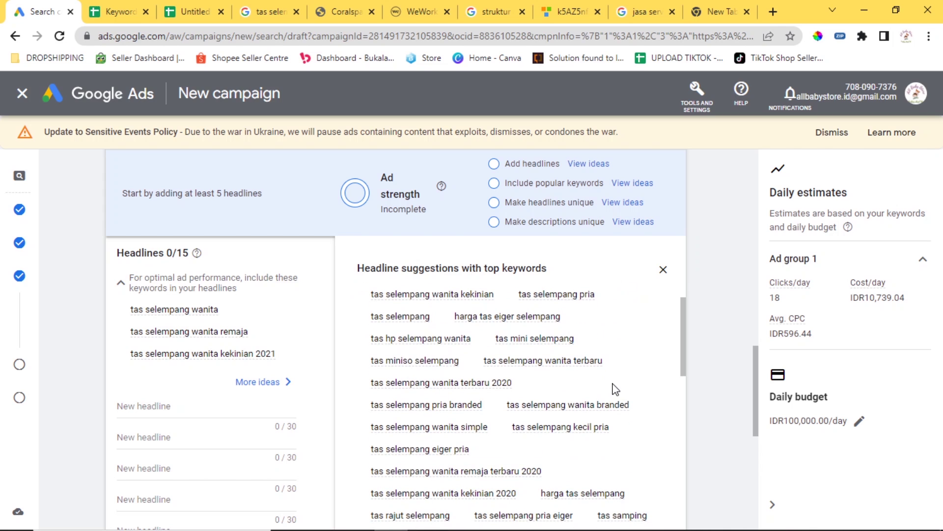
left_click(154, 404)
type("Tas Selempang Branded")
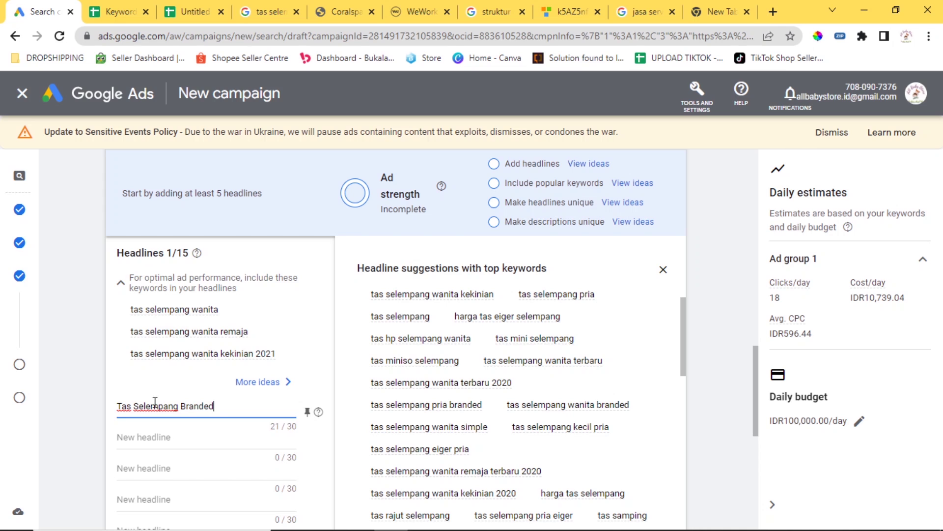
left_click(189, 435)
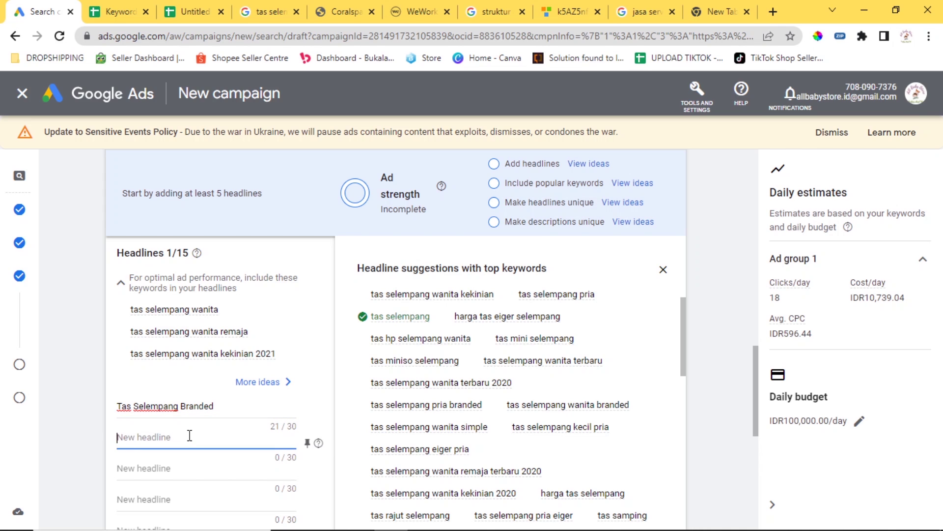
type("Tas Selempang Pria")
left_click(195, 472)
type("Tas Sel")
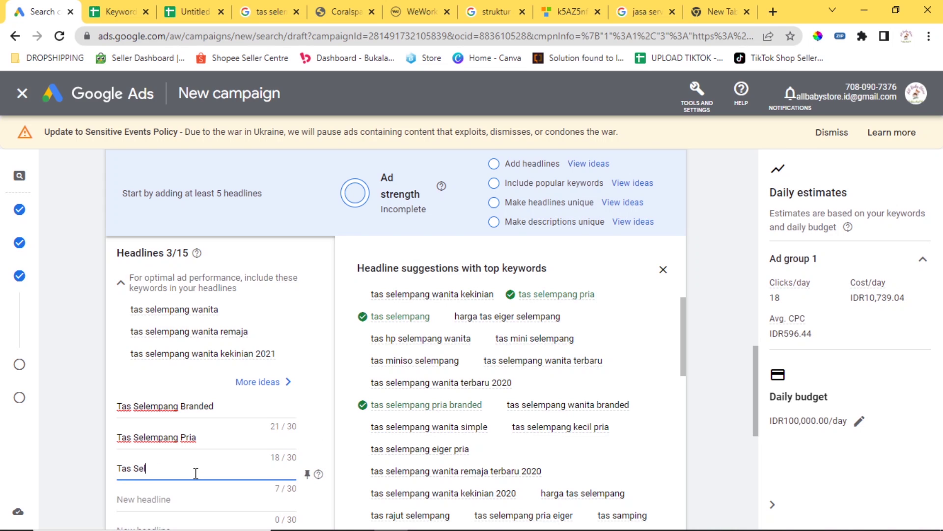
type("empang Waterproof")
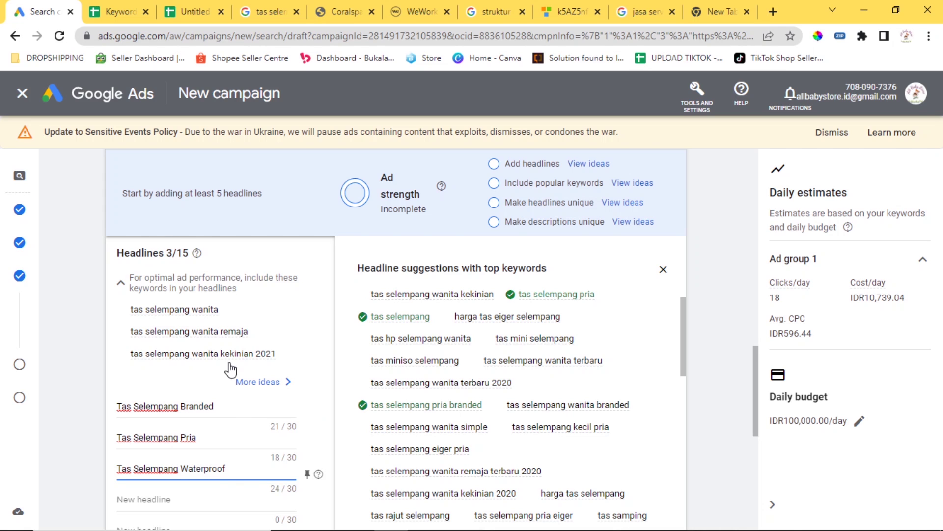
scroll(232, 366, "down", 2)
Add the headlines 'Harga Tas Selempang Pria' and a 'Tas HP Selempang' fifth headline.
left_click(217, 436)
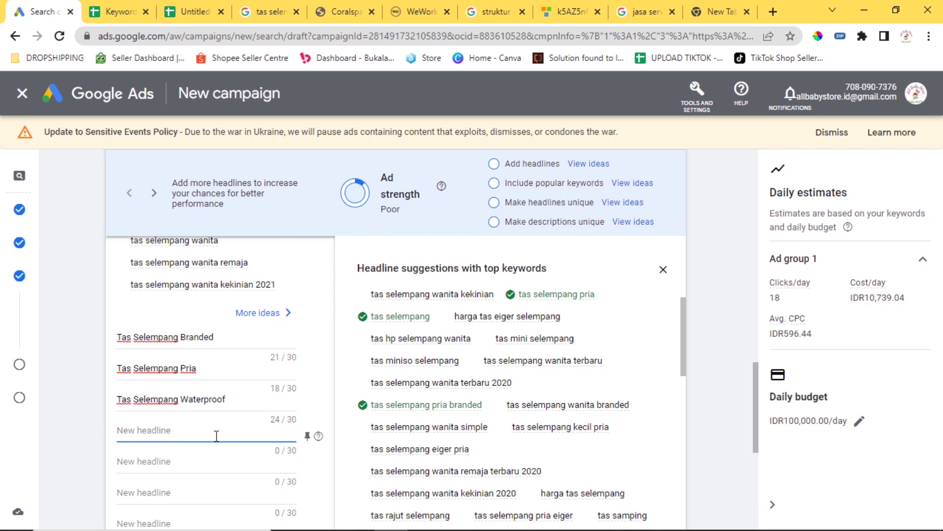
type("Tas")
key("BackSpace")
key("BackSpace")
type("Har")
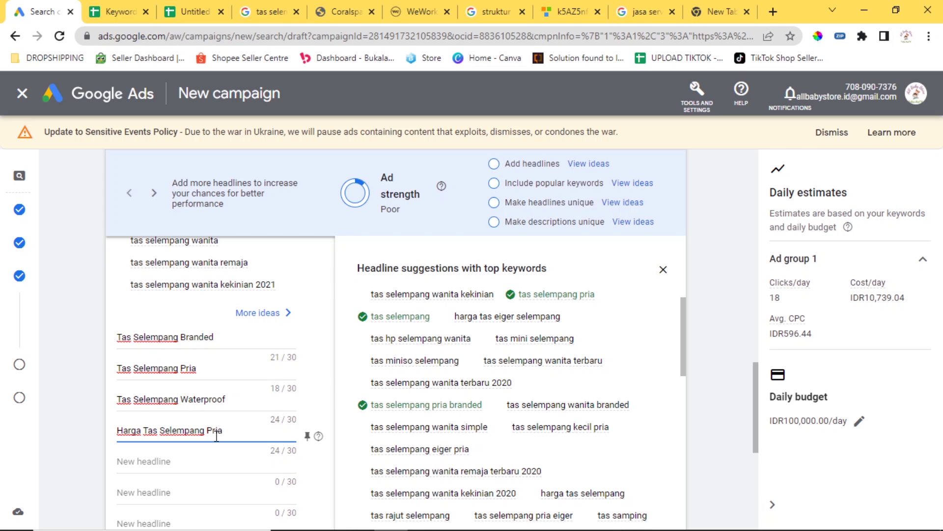
scroll(253, 362, "down", 1)
left_click(237, 397)
type("Tas")
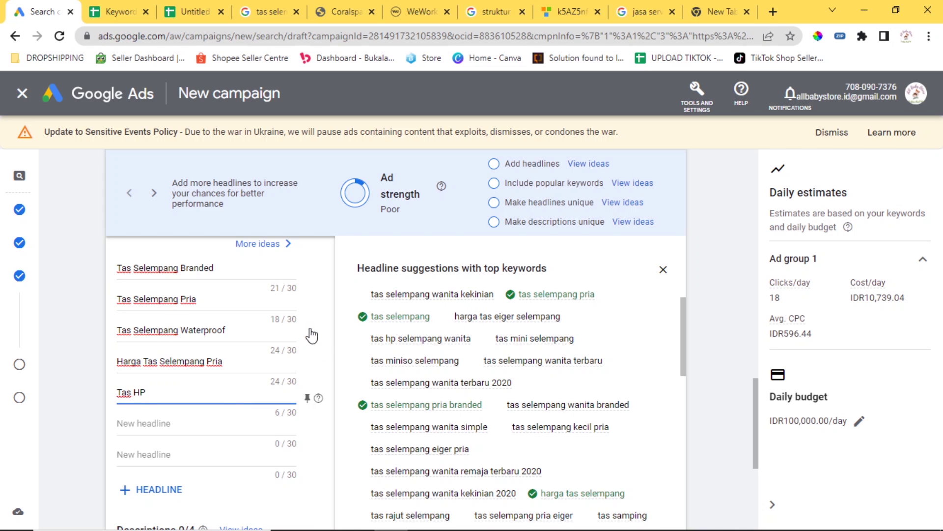
type("HP Selempang Wanita")
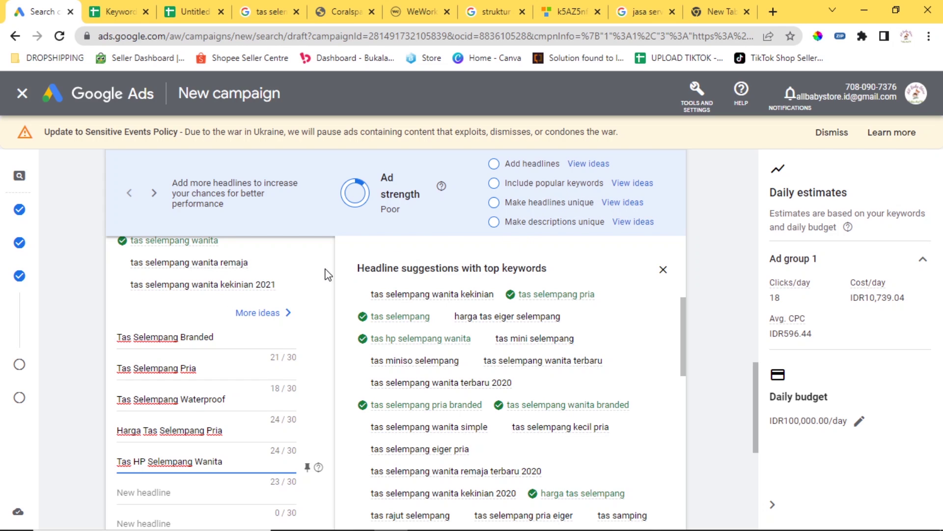
Write the two descriptions, dismissing the empty description ideas, and save the ad.
scroll(325, 302, "down", 3)
mouse_move(319, 327)
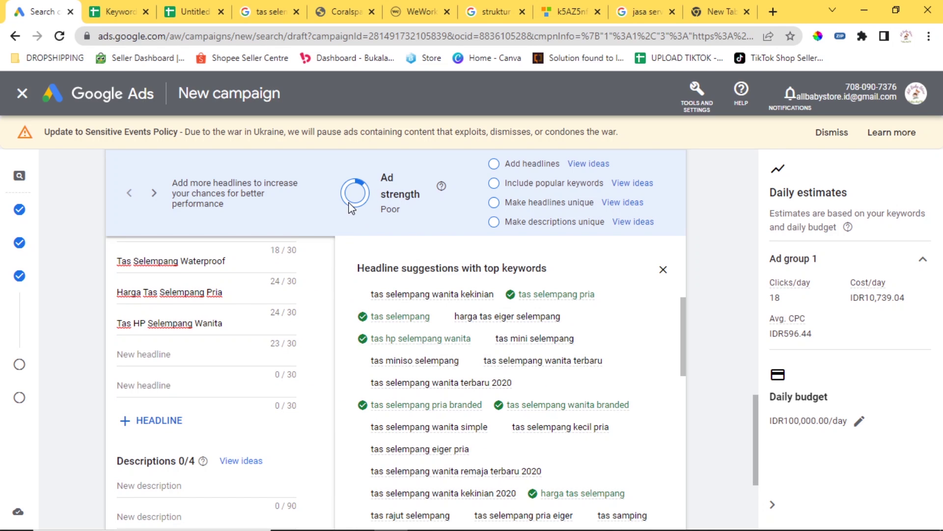
scroll(319, 305, "down", 3)
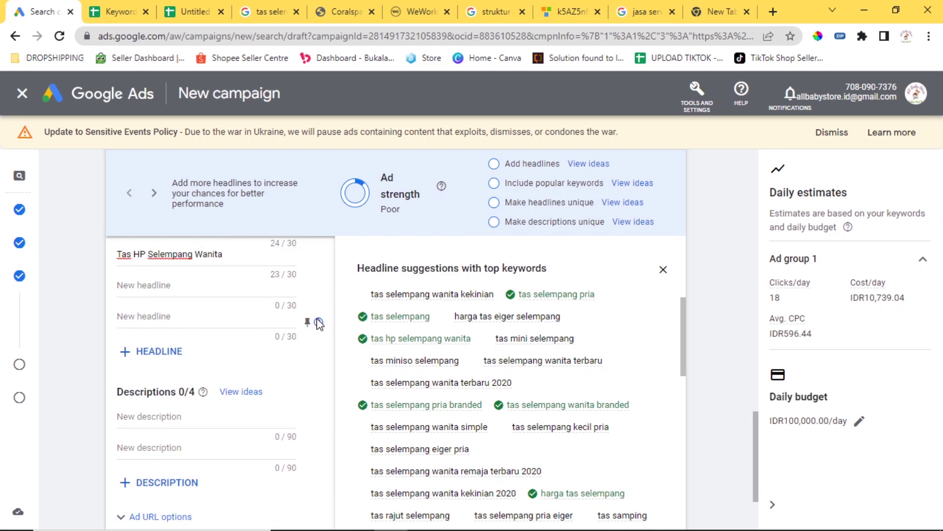
left_click(232, 348)
left_click(253, 325)
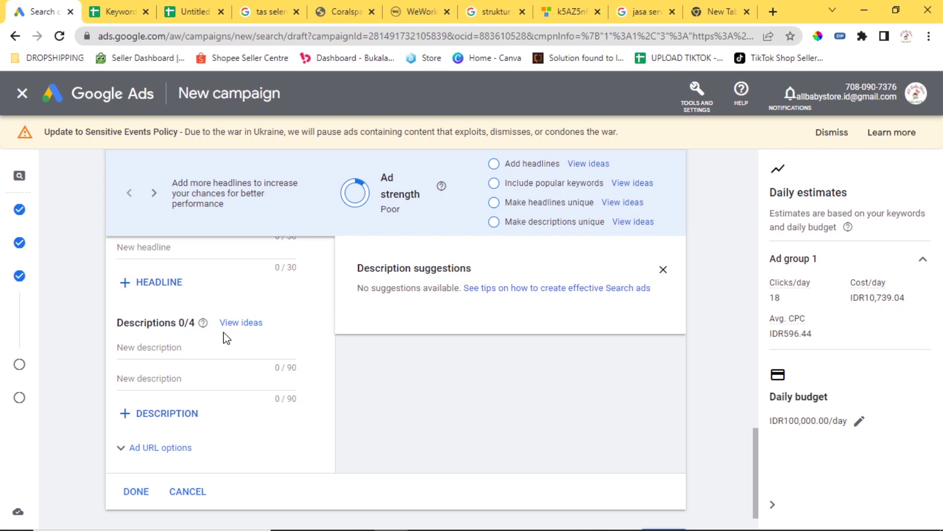
left_click(663, 269)
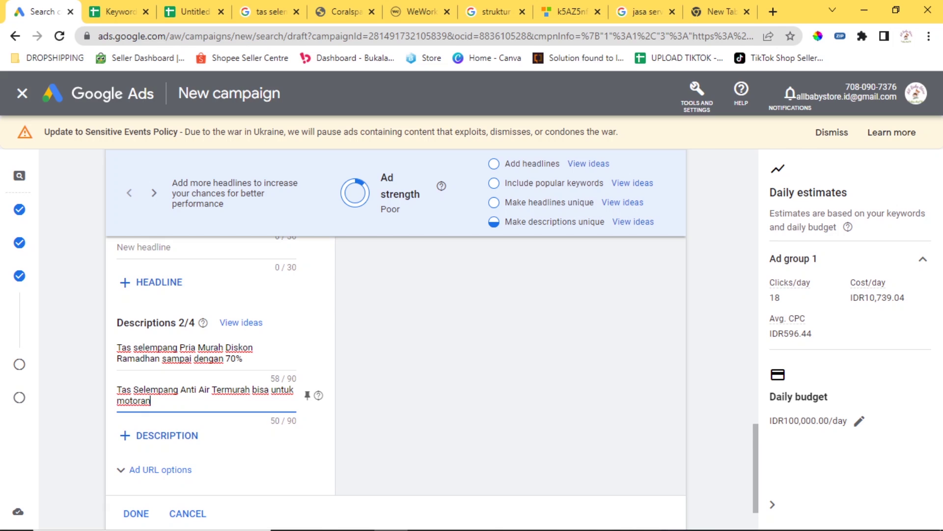
scroll(350, 373, "down", 2)
left_click(334, 367)
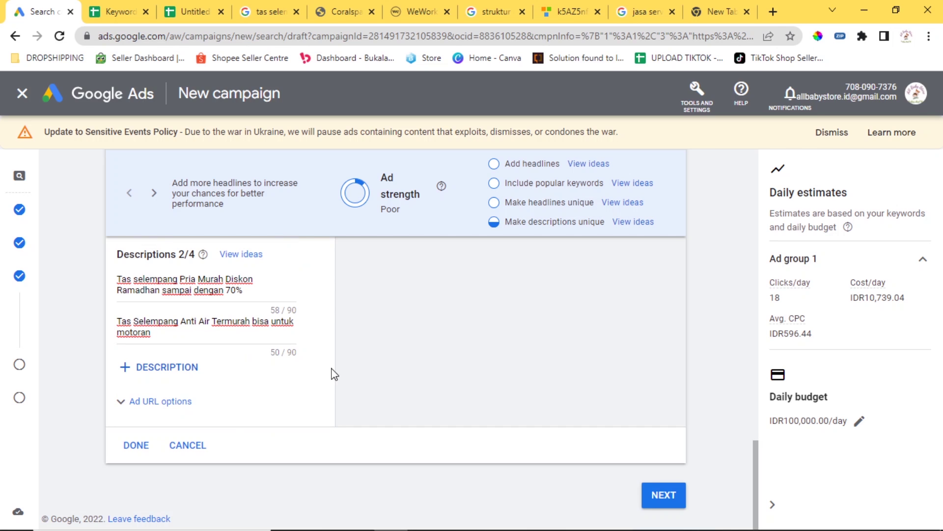
left_click(140, 448)
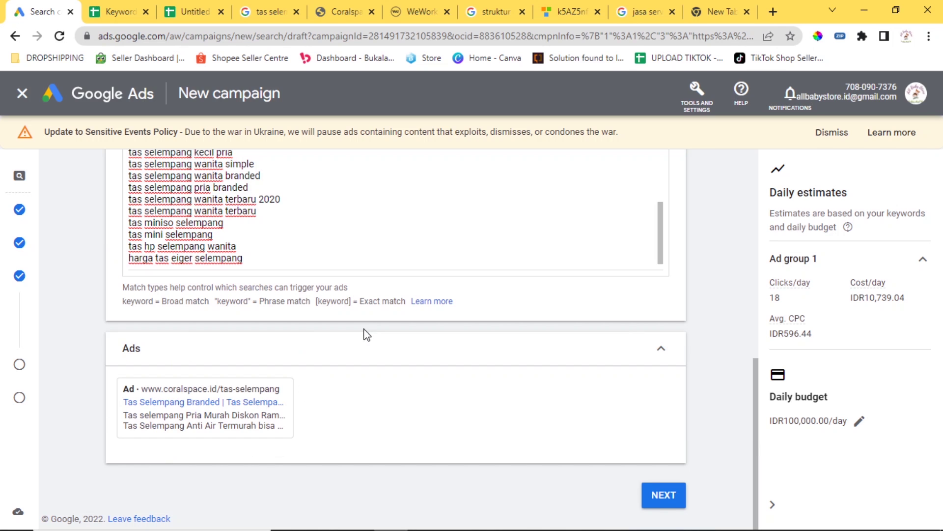
Advance from the finished ad group to the Extensions step.
mouse_move(273, 449)
scroll(366, 395, "up", 10)
scroll(489, 329, "up", 4)
scroll(420, 267, "down", 10)
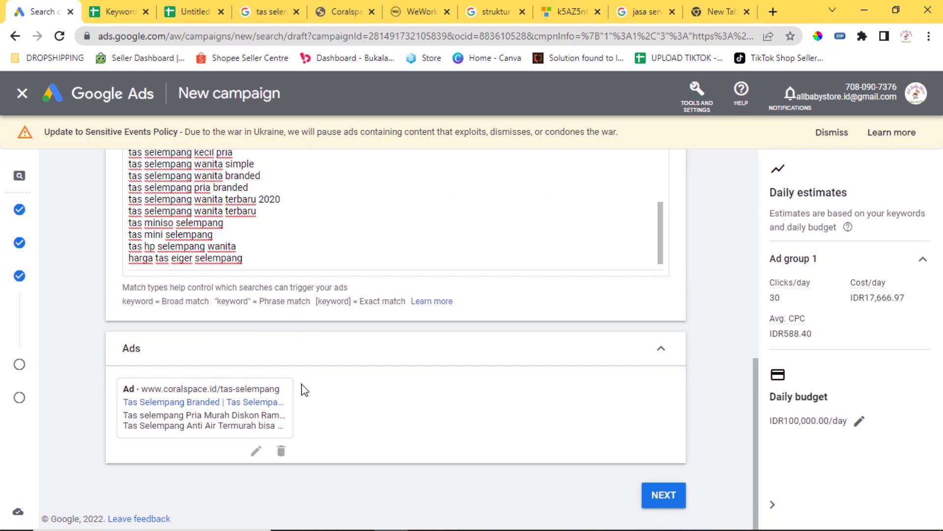
left_click(665, 495)
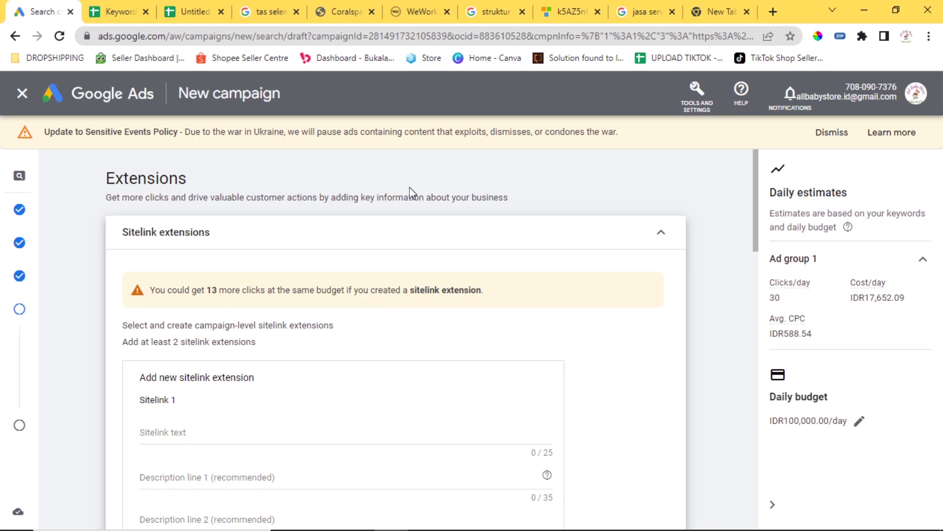
Collapse the sitelink and more-extensions forms unused, then view the 'jasa service ac' Google results.
left_click(583, 235)
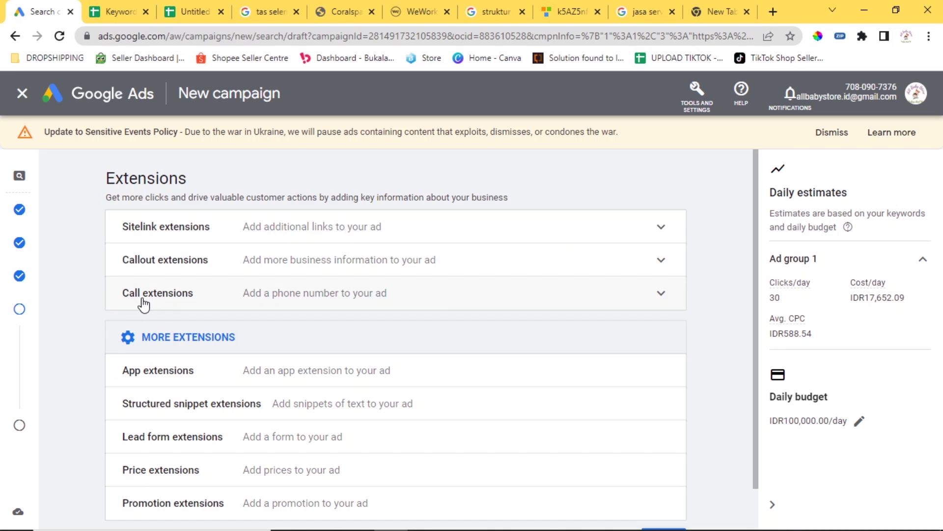
scroll(177, 322, "down", 1)
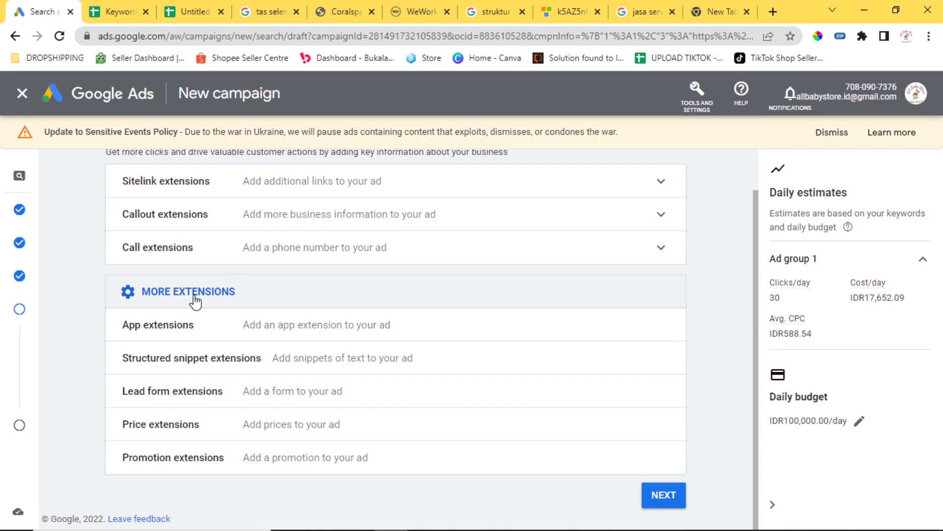
left_click(194, 295)
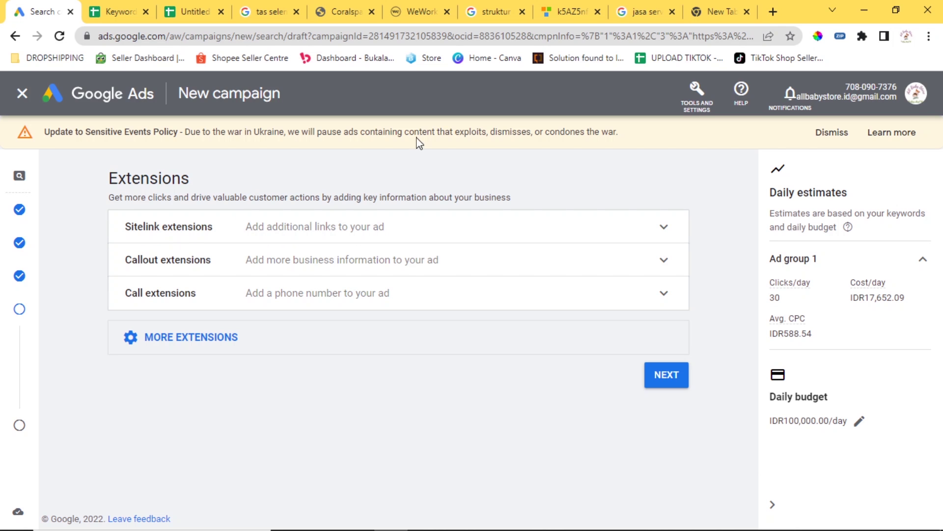
left_click(717, 6)
left_click(659, 10)
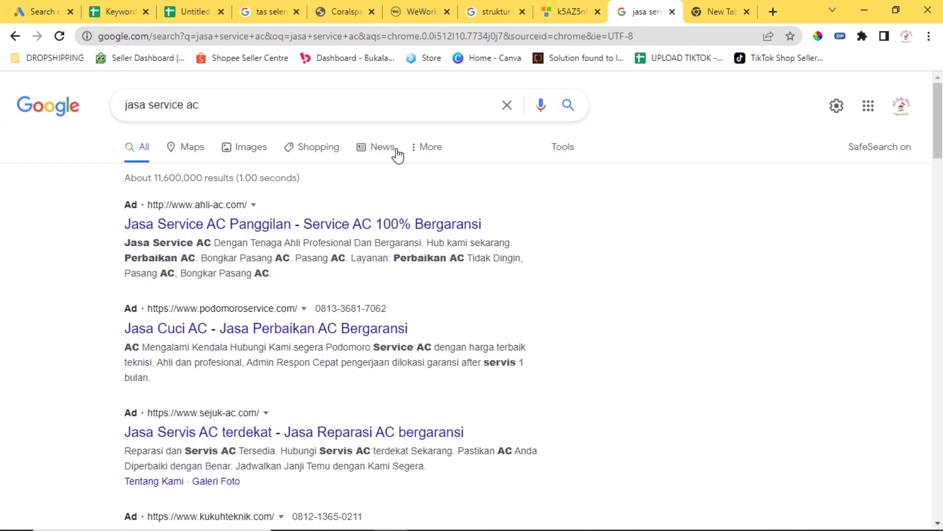
Open the advertiser's ad link from the AC service results in a new tab and view it.
scroll(383, 157, "down", 2)
scroll(381, 160, "up", 1)
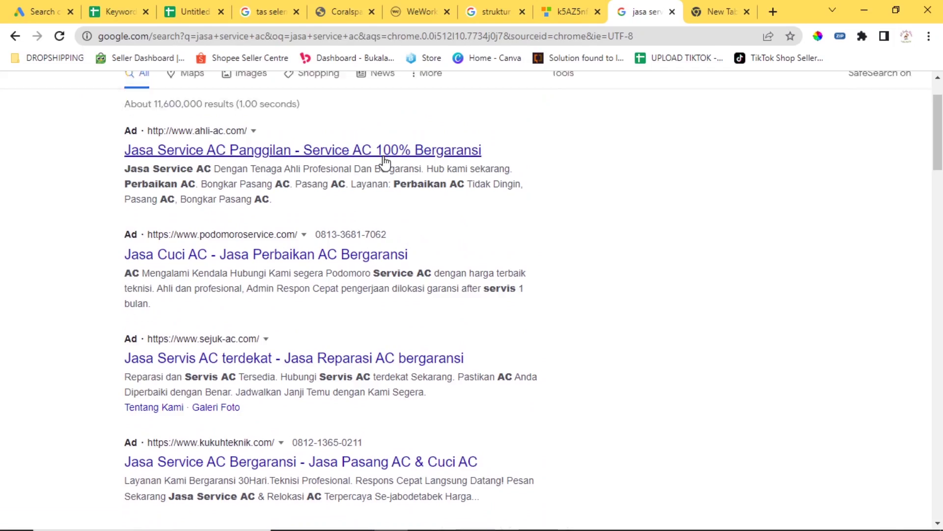
scroll(317, 191, "up", 1)
scroll(344, 194, "down", 5)
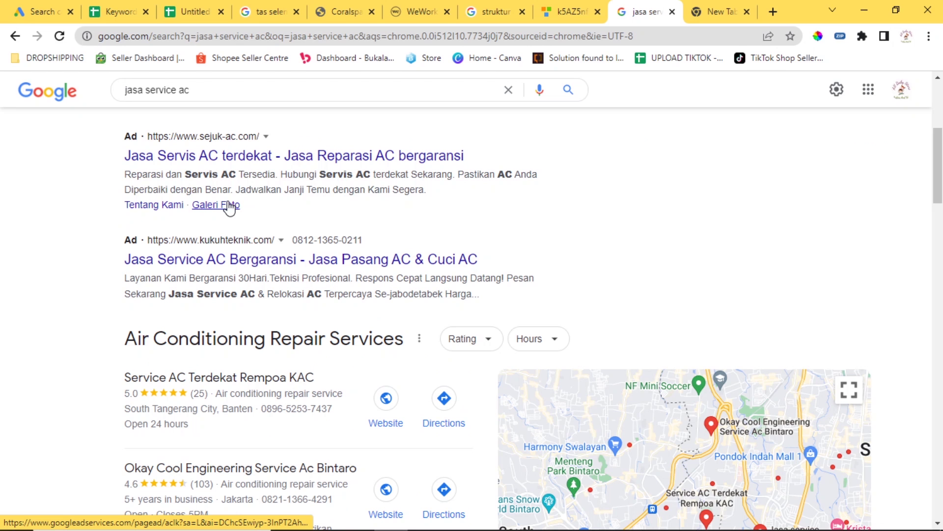
scroll(229, 208, "up", 1)
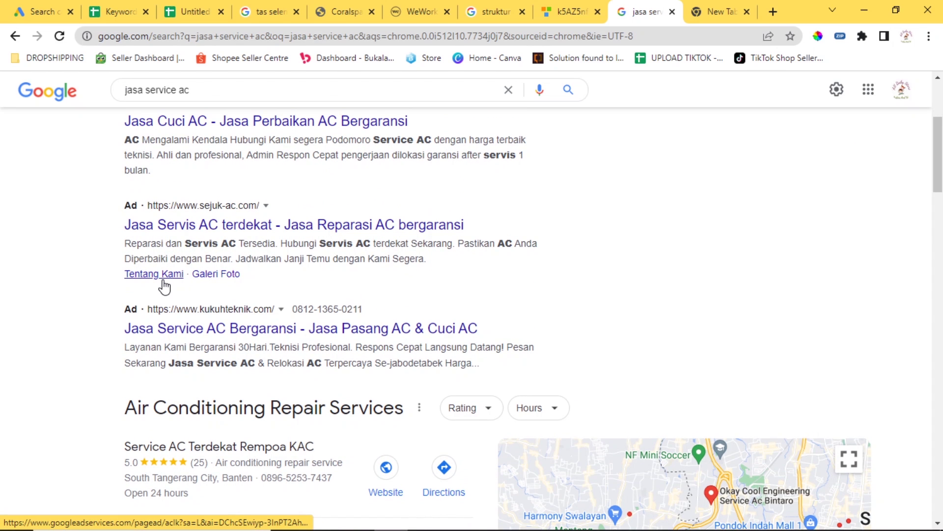
right_click(189, 222)
left_click(212, 229)
left_click(656, 12)
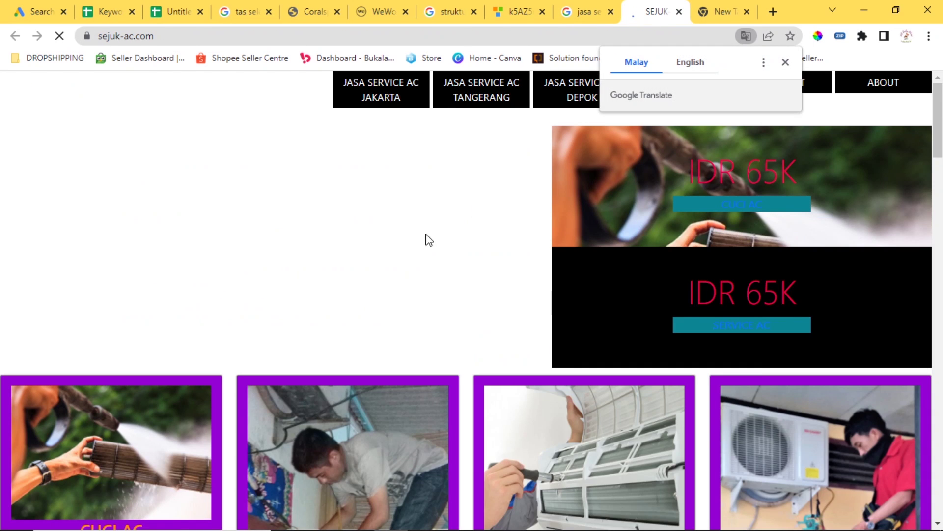
scroll(467, 212, "down", 5)
left_click(596, 6)
View the SEJUK site's Tentang Kami and Galeri Foto pages from the search results.
right_click(148, 275)
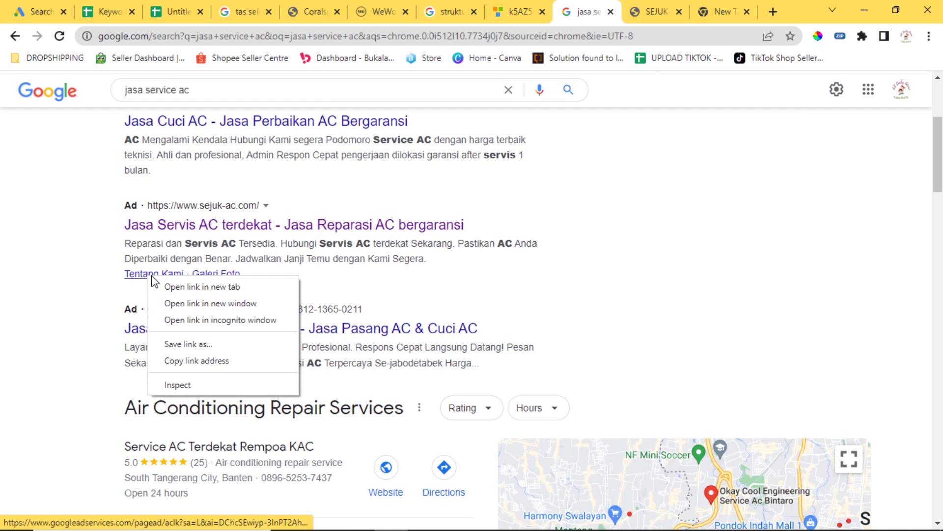
left_click(157, 286)
left_click(682, 8)
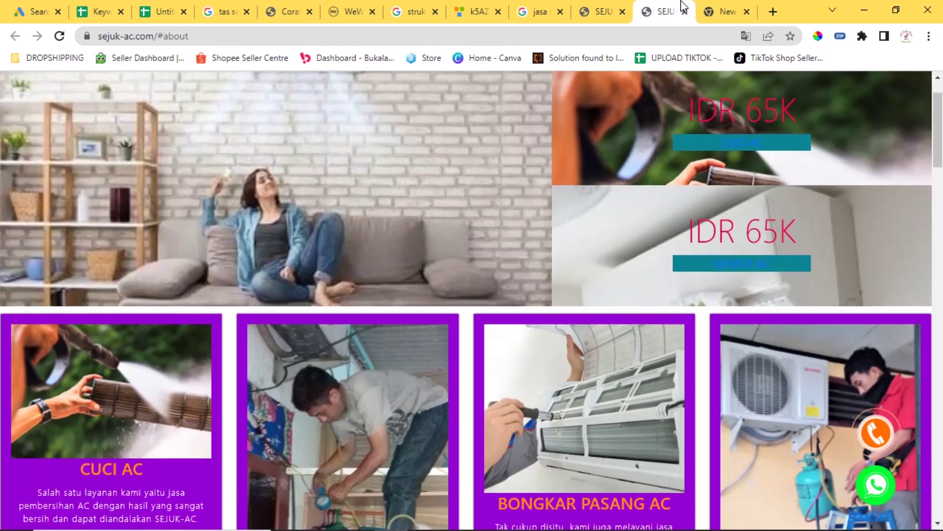
scroll(206, 267, "down", 3)
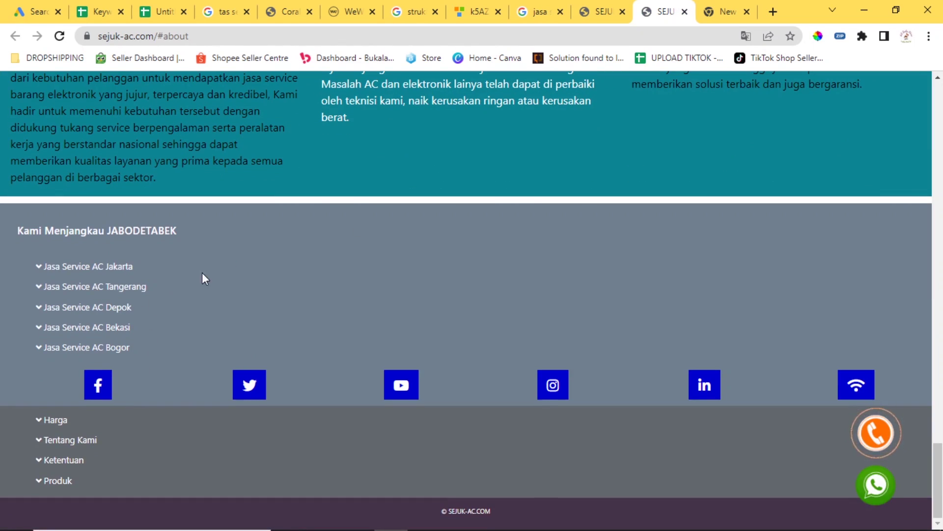
left_click(539, 11)
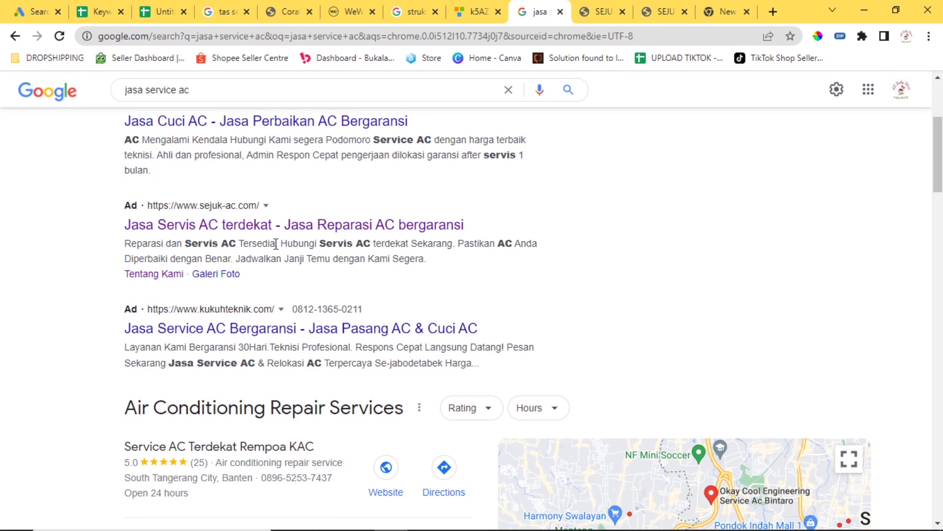
left_click(223, 278)
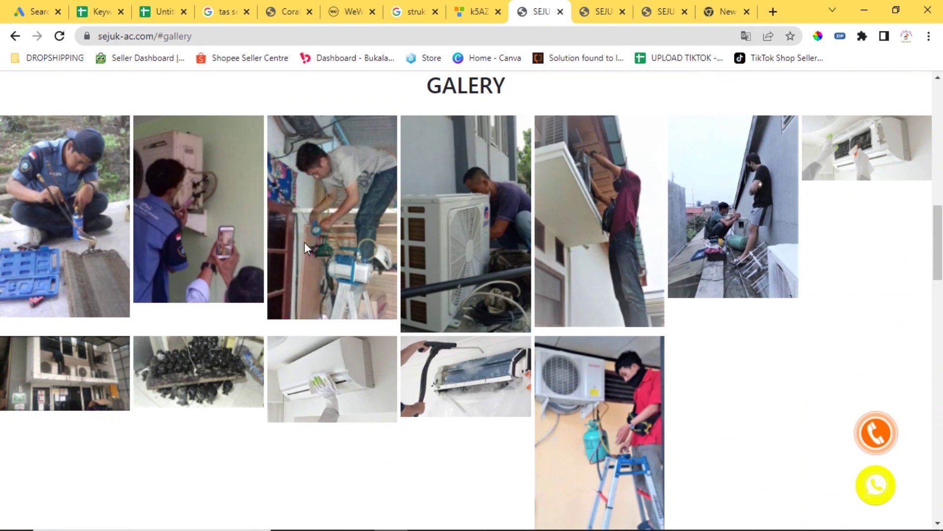
Close the three sejuk-ac.com tabs and go back to the Google Ads campaign setup.
left_click(560, 11)
left_click(561, 12)
left_click(561, 11)
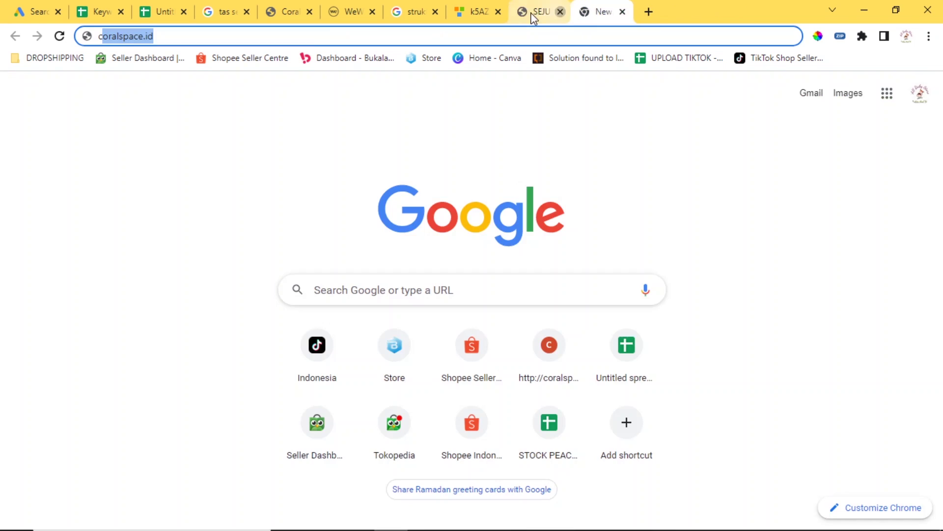
left_click(99, 9)
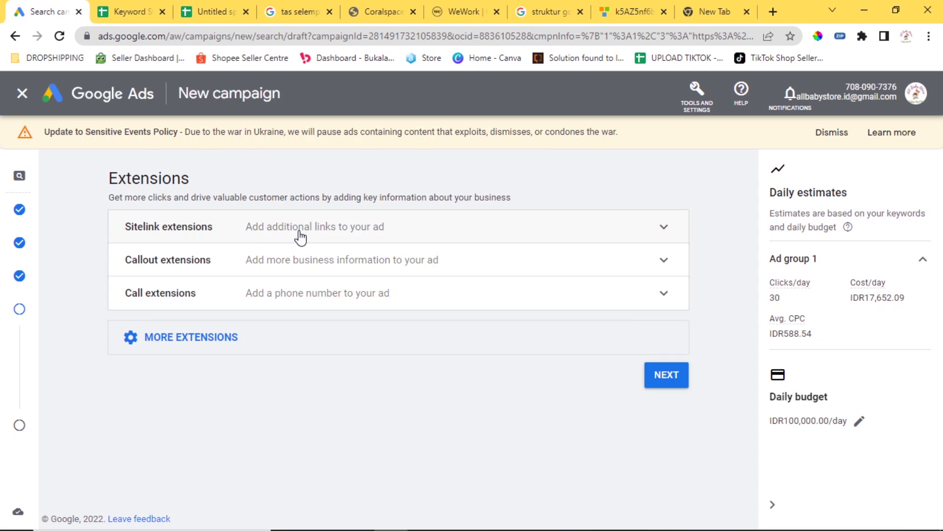
Look over the sitelink and callout extension options, then bring up the Add new call extension form.
left_click(343, 229)
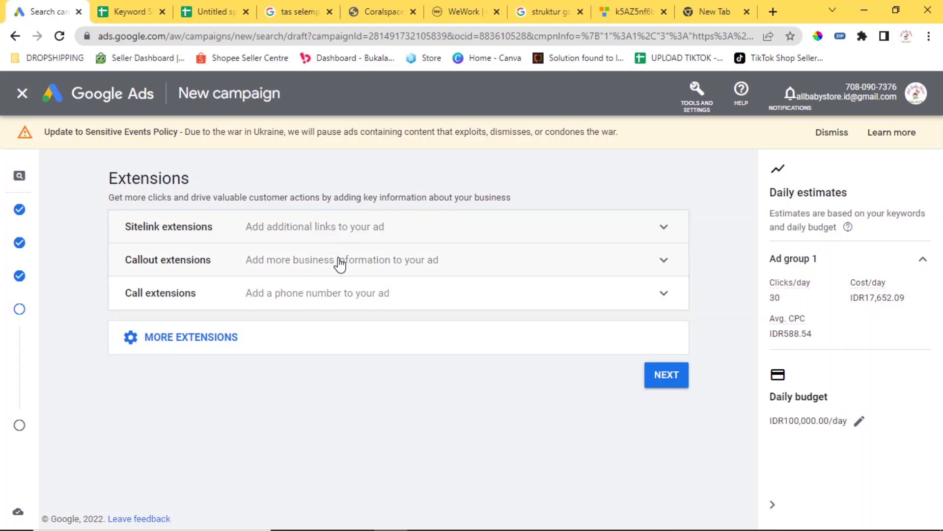
left_click(337, 261)
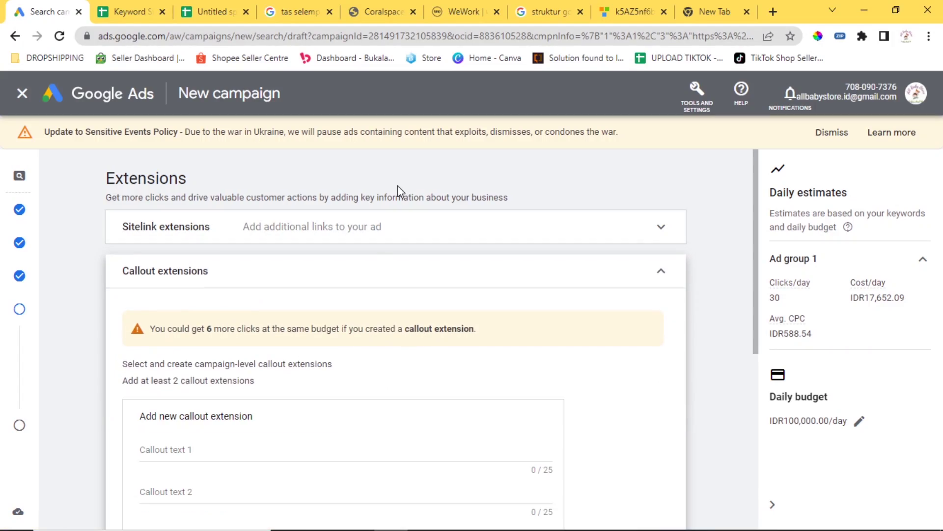
left_click(426, 236)
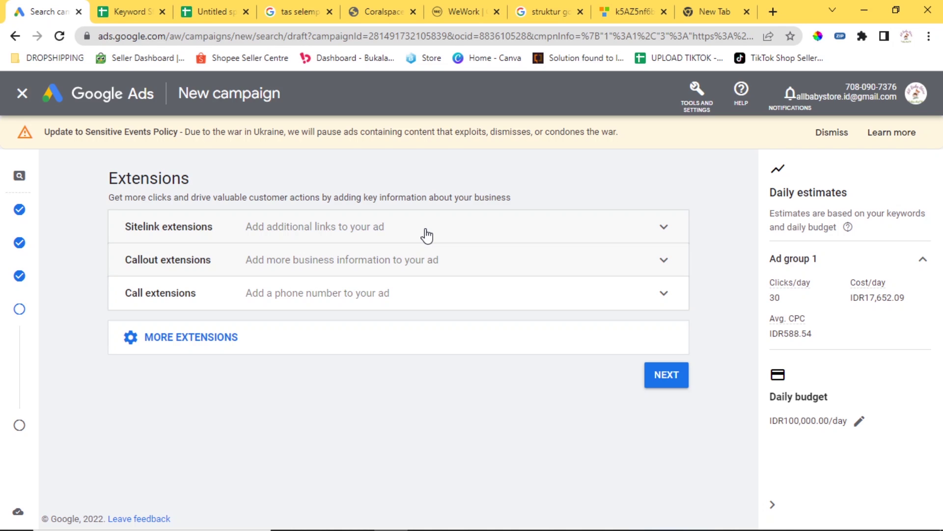
left_click(382, 294)
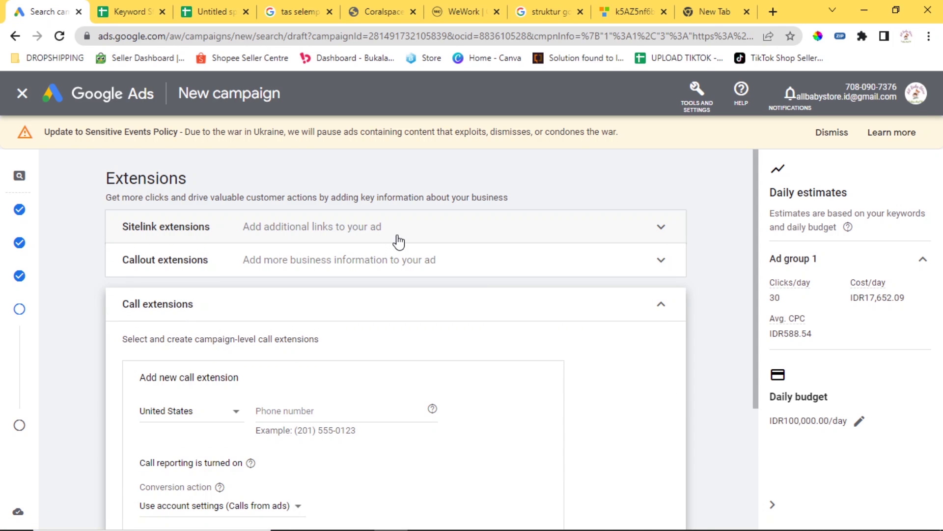
Browse the struktur google ads, WeWork, k5AZ5 and New Tab tabs, then return to Google Ads.
left_click(548, 12)
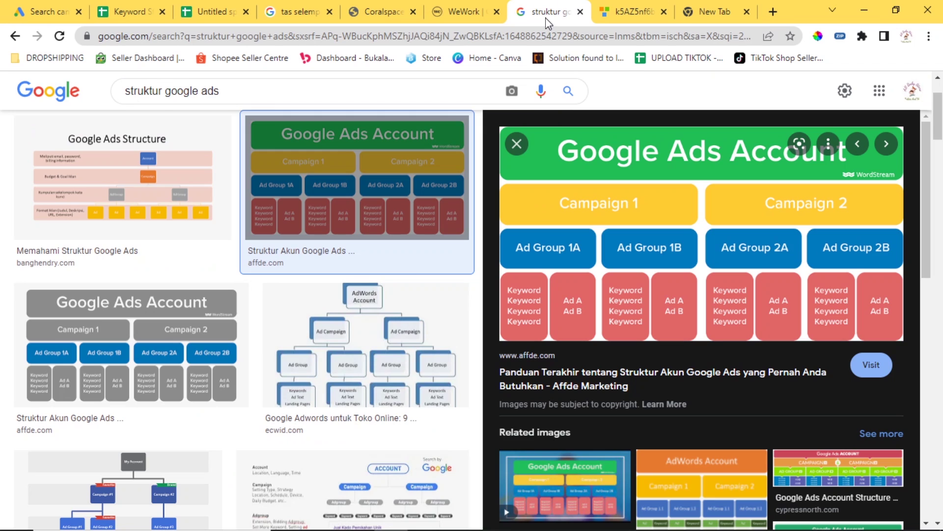
left_click(470, 10)
left_click(634, 11)
left_click(712, 11)
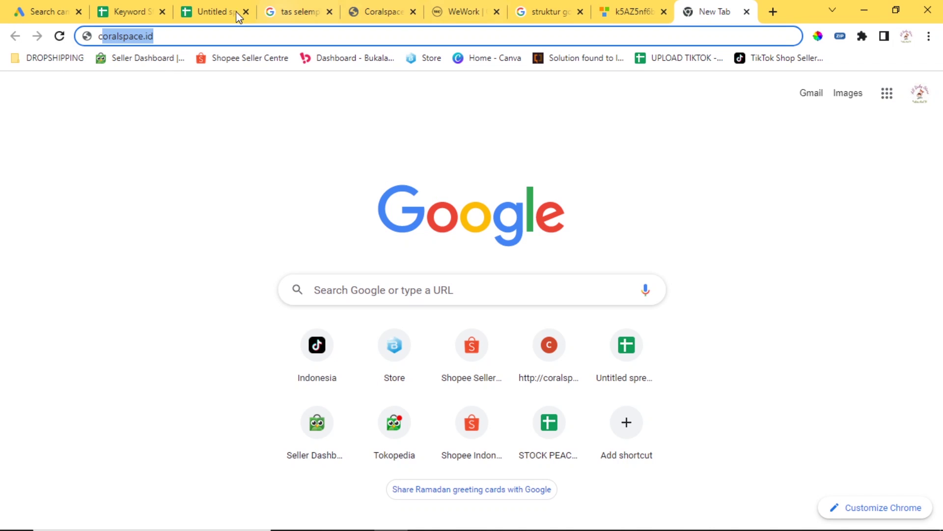
left_click(40, 10)
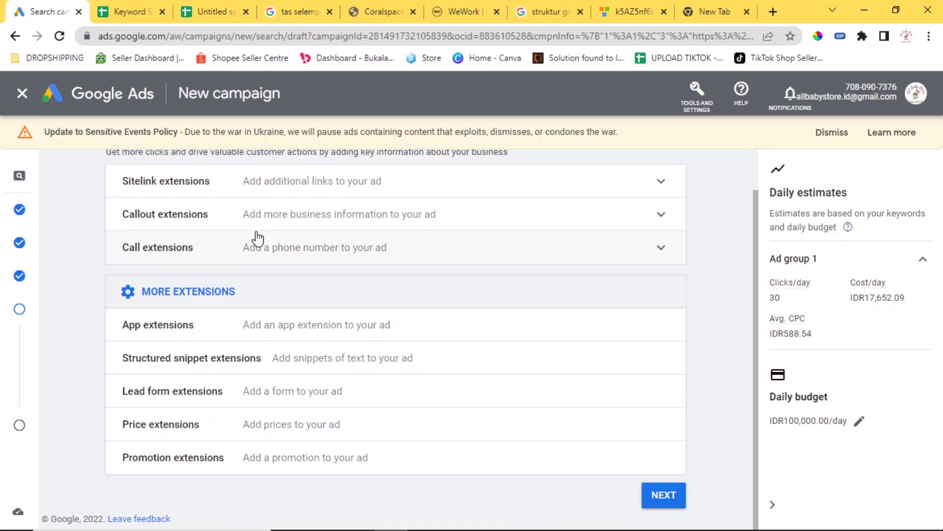
Toggle the More extensions list, then continue to Review your campaign without adding extensions.
left_click(192, 298)
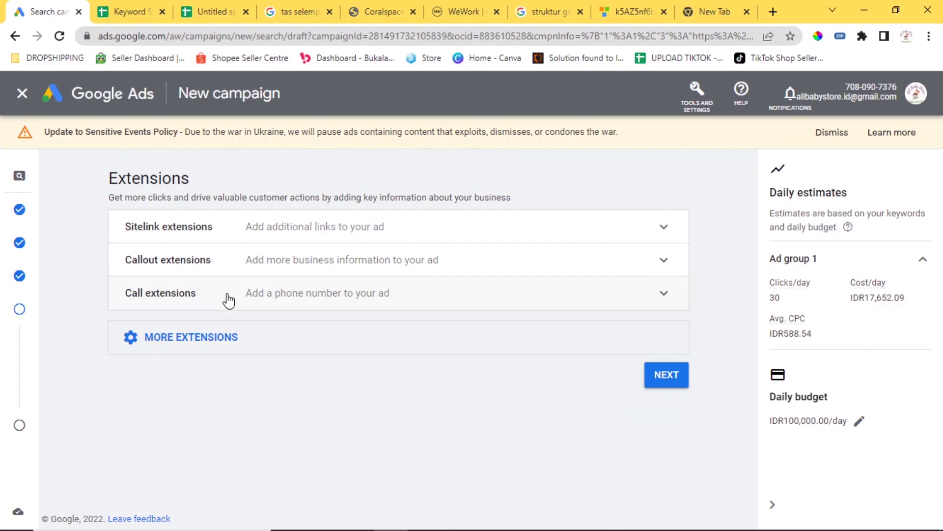
left_click(204, 346)
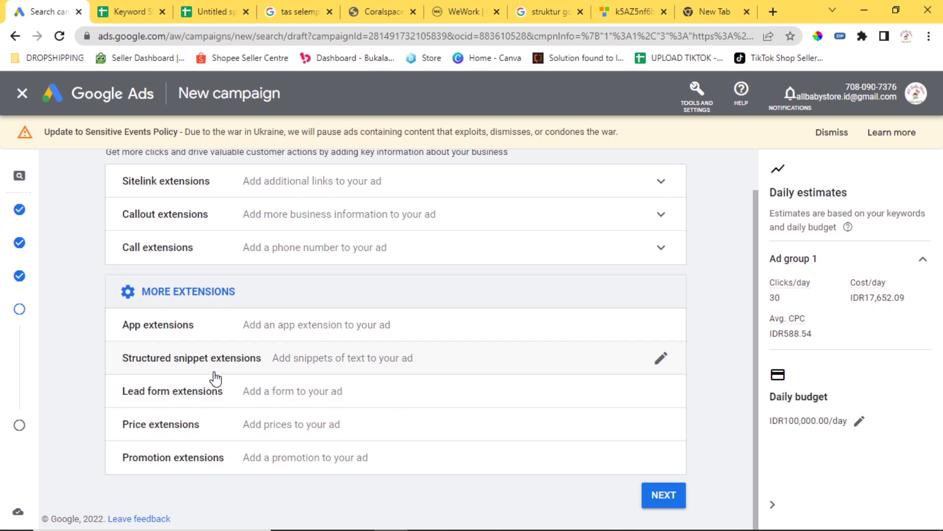
left_click(205, 301)
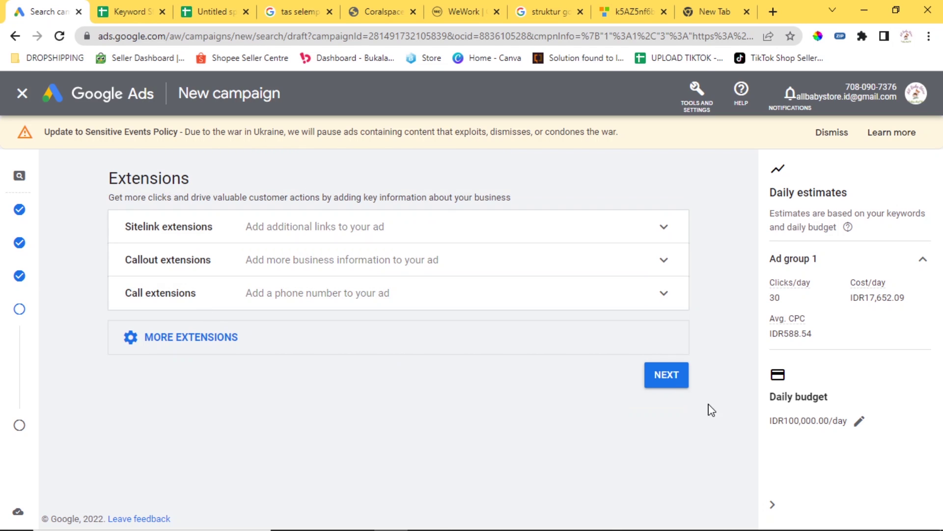
left_click(667, 375)
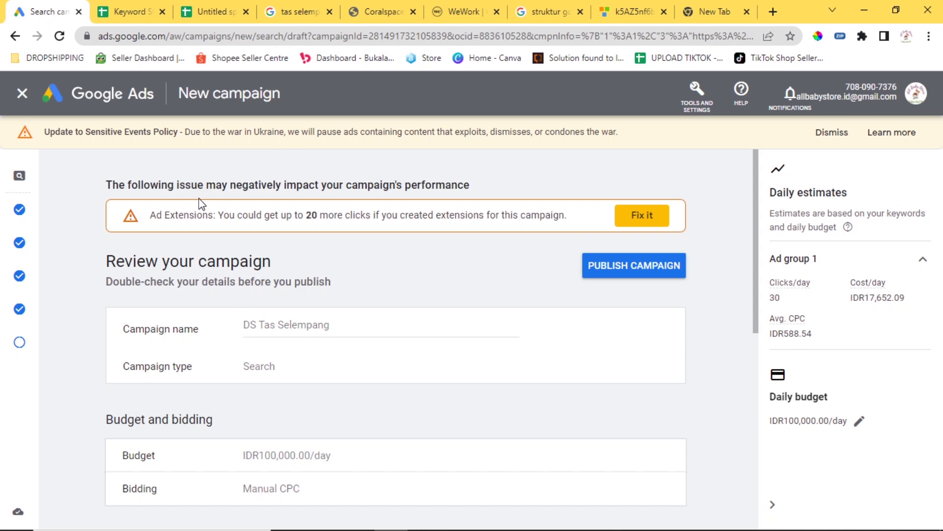
Check the missing-extensions warning, the 20 more clicks estimate and the daily budget settings.
left_click_drag(157, 213, 473, 211)
left_click(484, 210)
left_click_drag(309, 215, 382, 214)
left_click(297, 220)
scroll(317, 254, "down", 1)
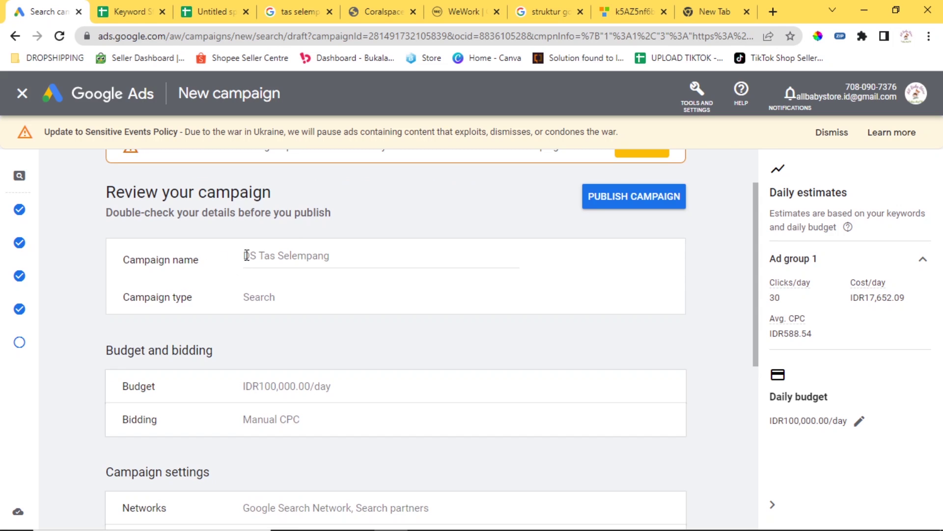
scroll(344, 238, "down", 2)
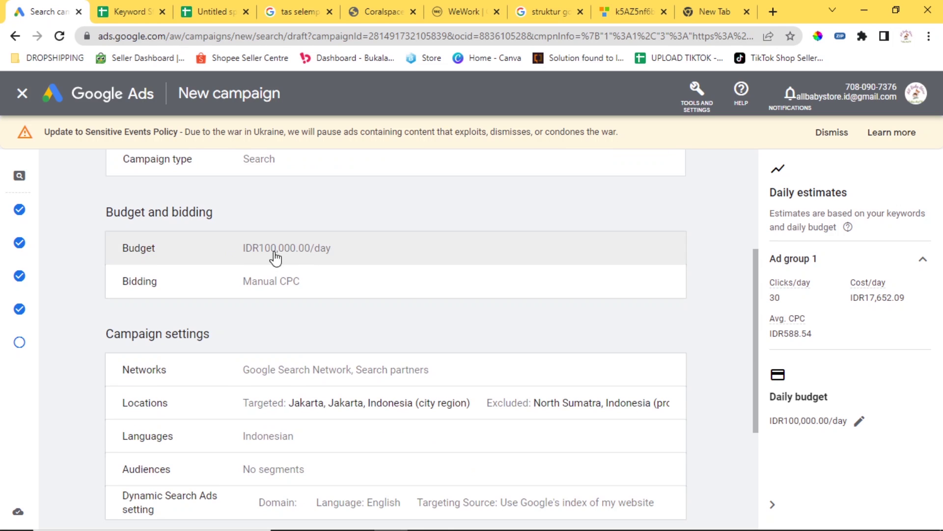
left_click(250, 257)
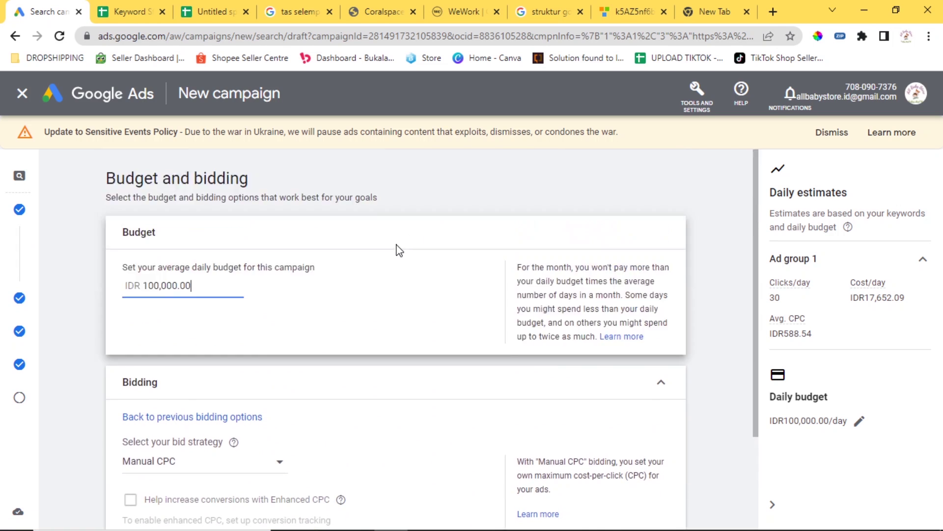
left_click(19, 399)
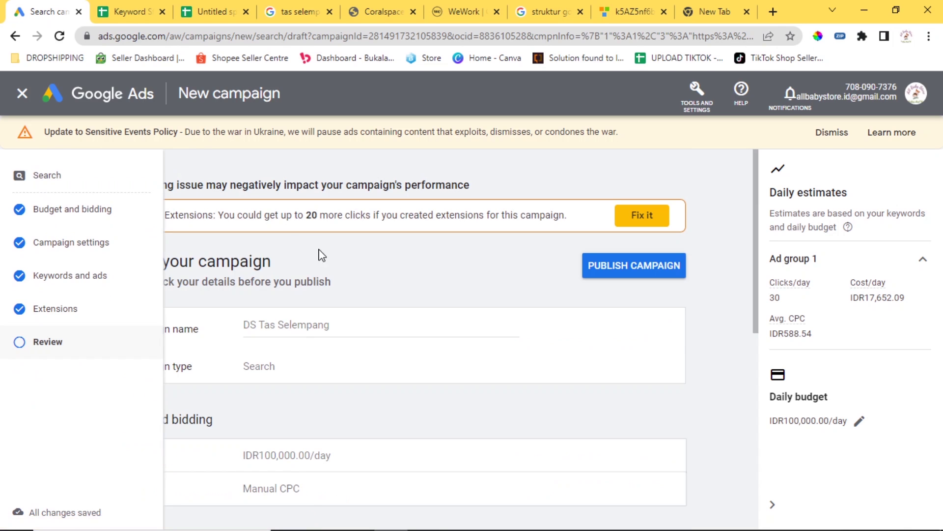
Publish the DS Tas Selempang campaign from the bottom of the review page.
scroll(383, 280, "down", 4)
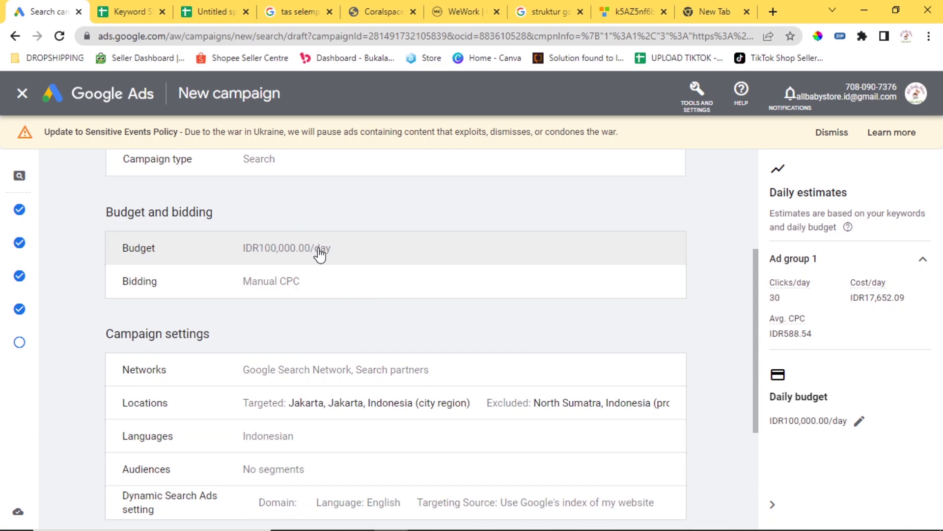
scroll(336, 297, "down", 1)
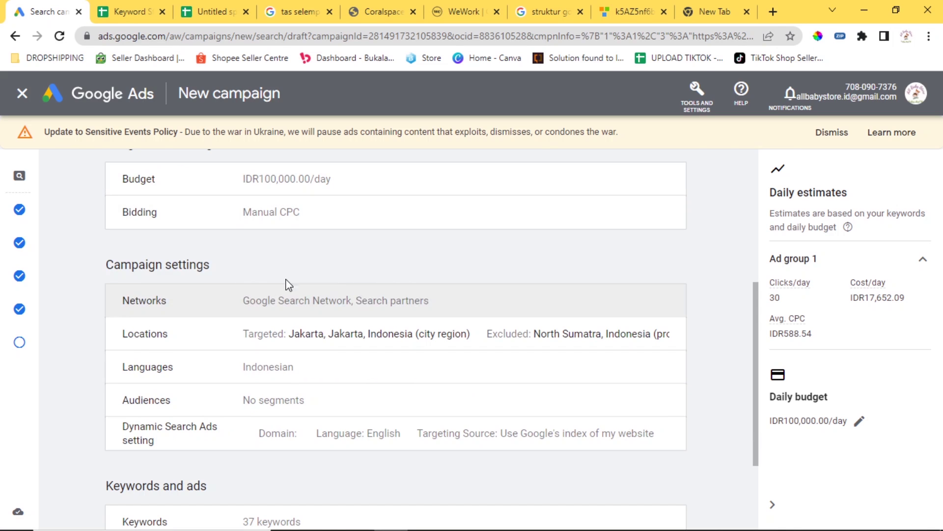
scroll(385, 381, "down", 2)
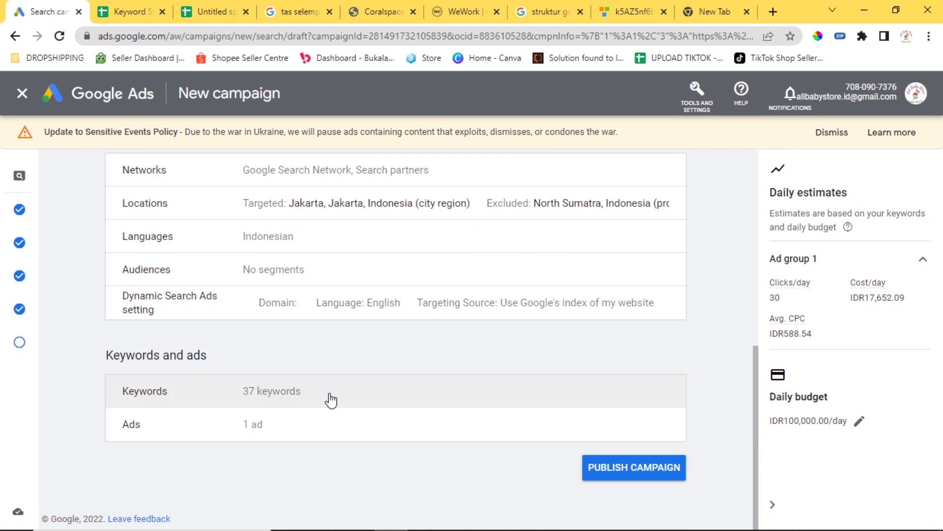
left_click(642, 480)
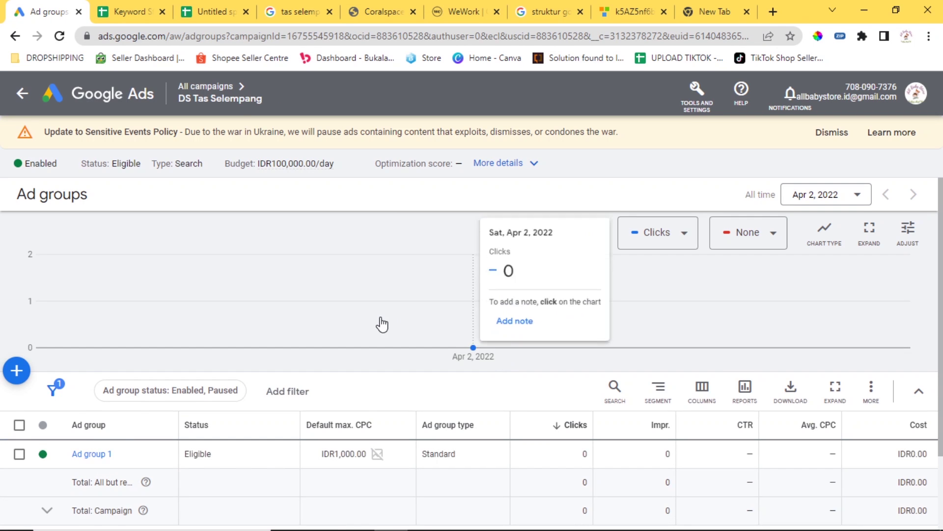
Open Help > Get help and scroll the Quick help panel's articles.
scroll(446, 295, "down", 2)
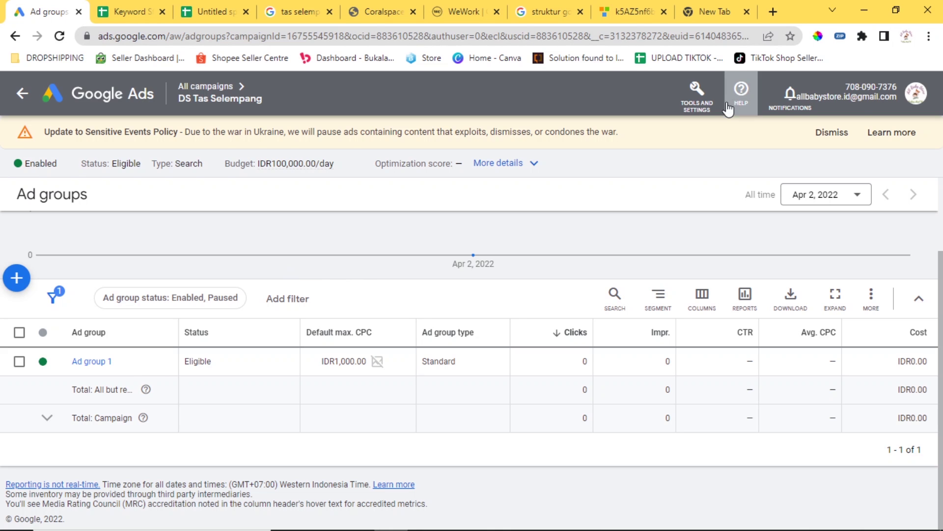
left_click(732, 105)
left_click(772, 176)
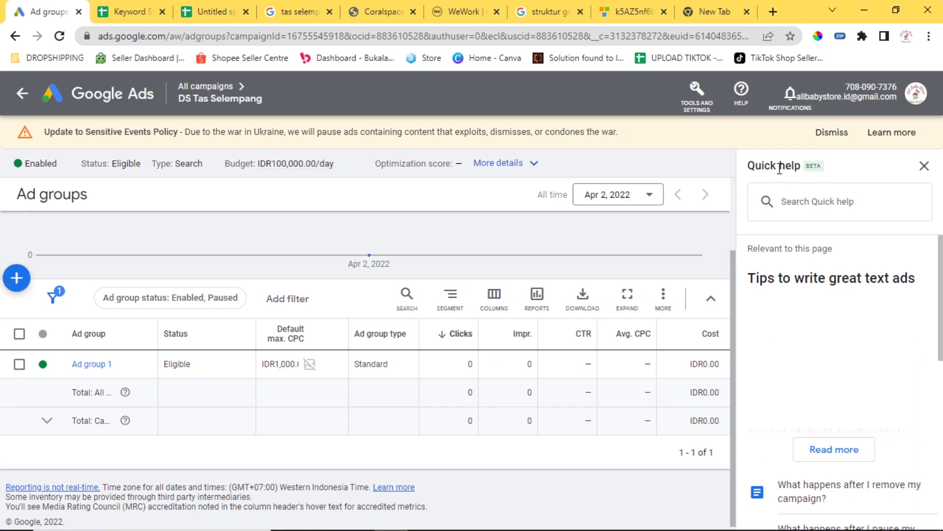
scroll(790, 337, "down", 9)
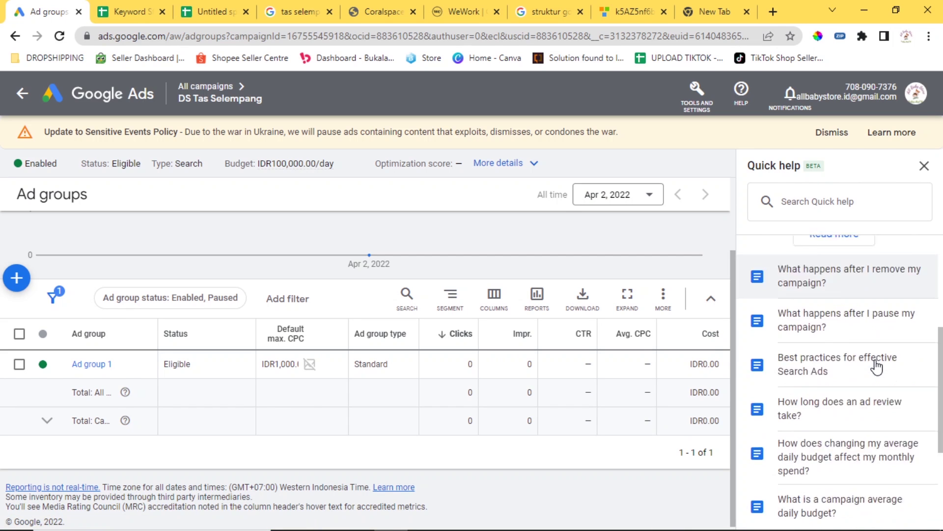